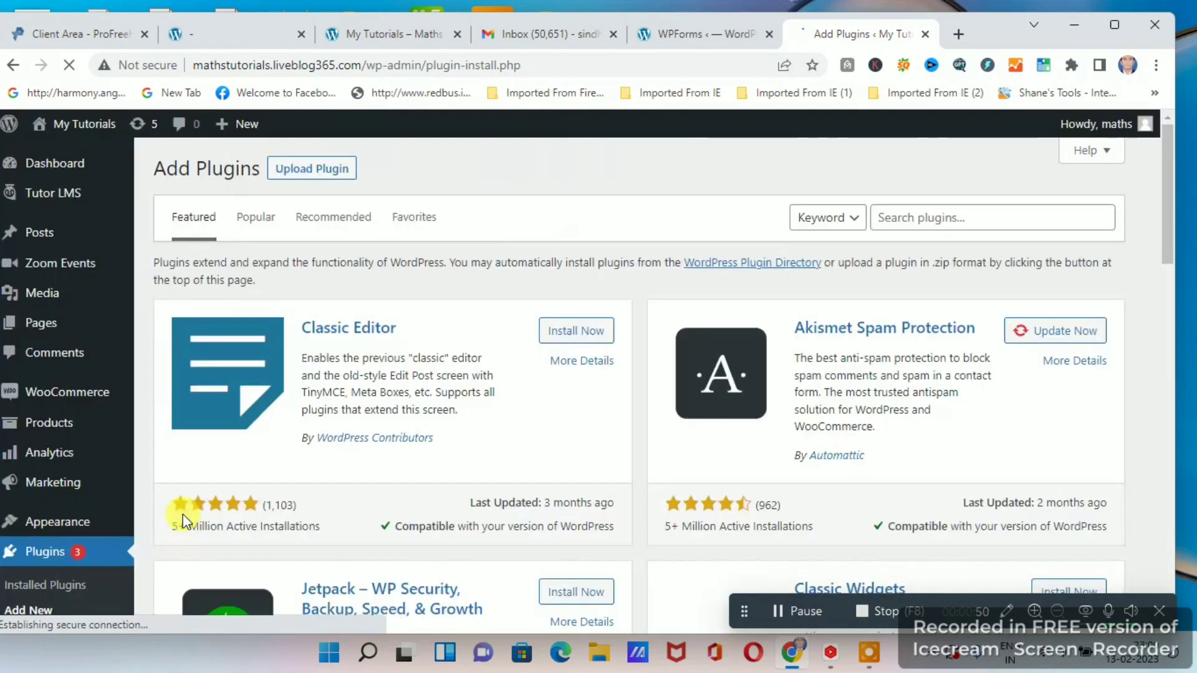
Search the plugin directory for "WP FORM" and locate the Contact Form by WPForms plugin in the results.
left_click(948, 218)
type("WP FORM")
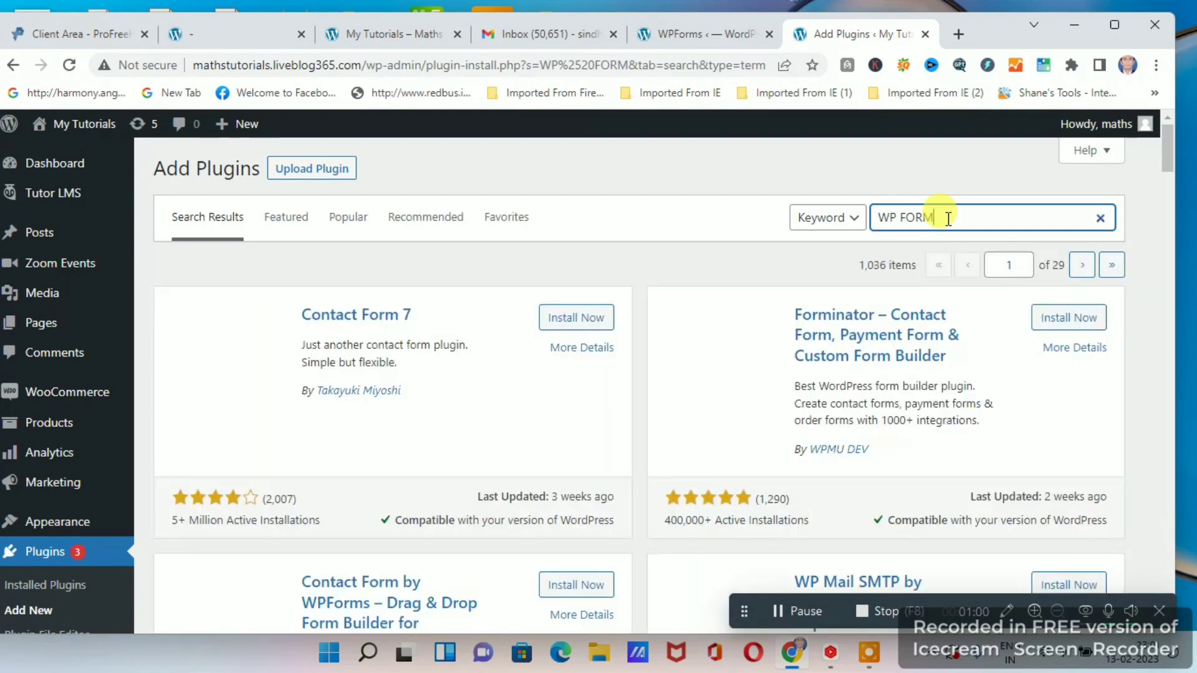
scroll(508, 396, "down", 4)
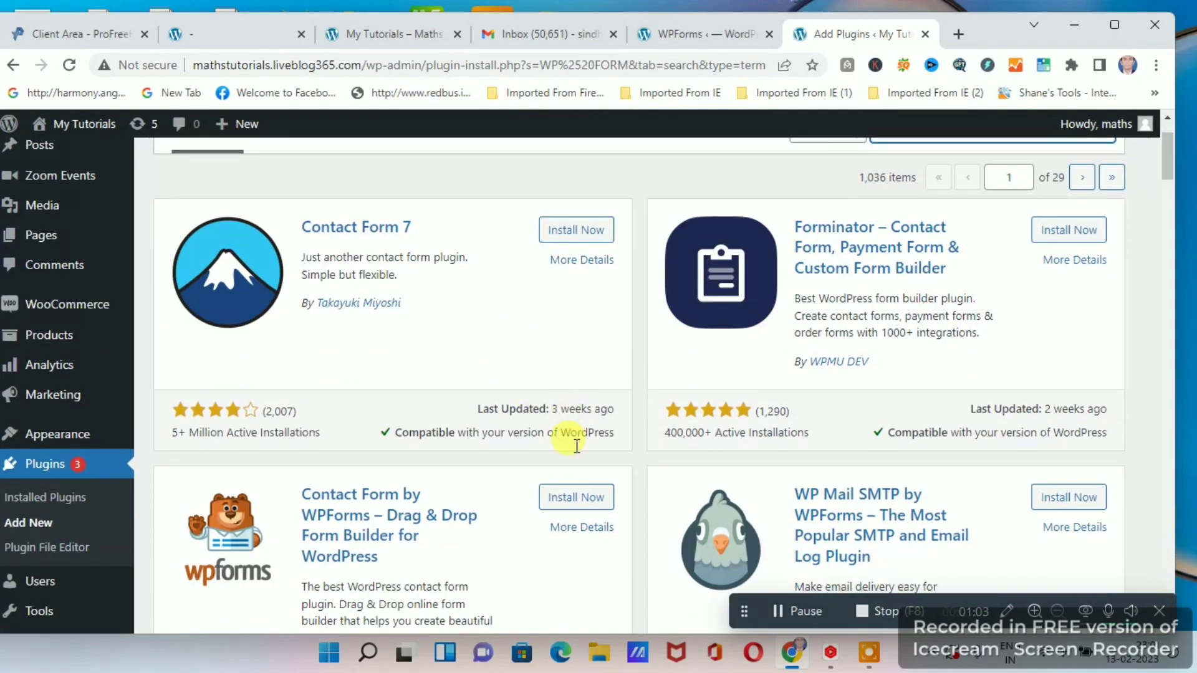
scroll(569, 436, "up", 3)
scroll(427, 326, "down", 3)
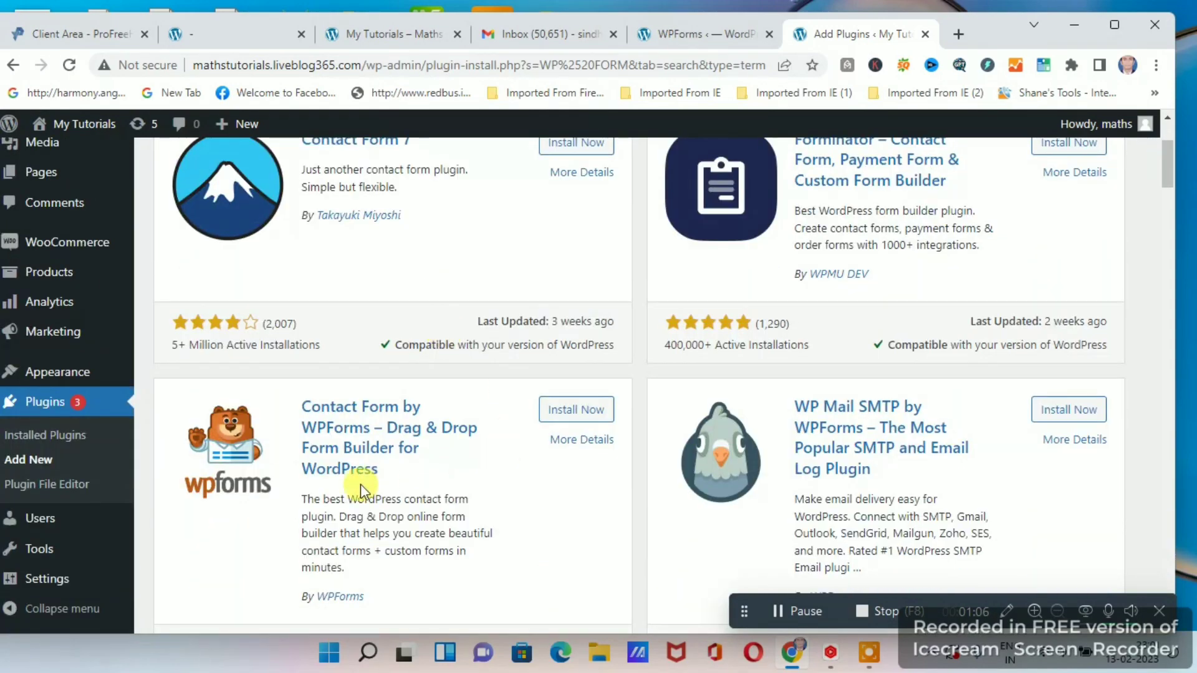
scroll(390, 473, "down", 2)
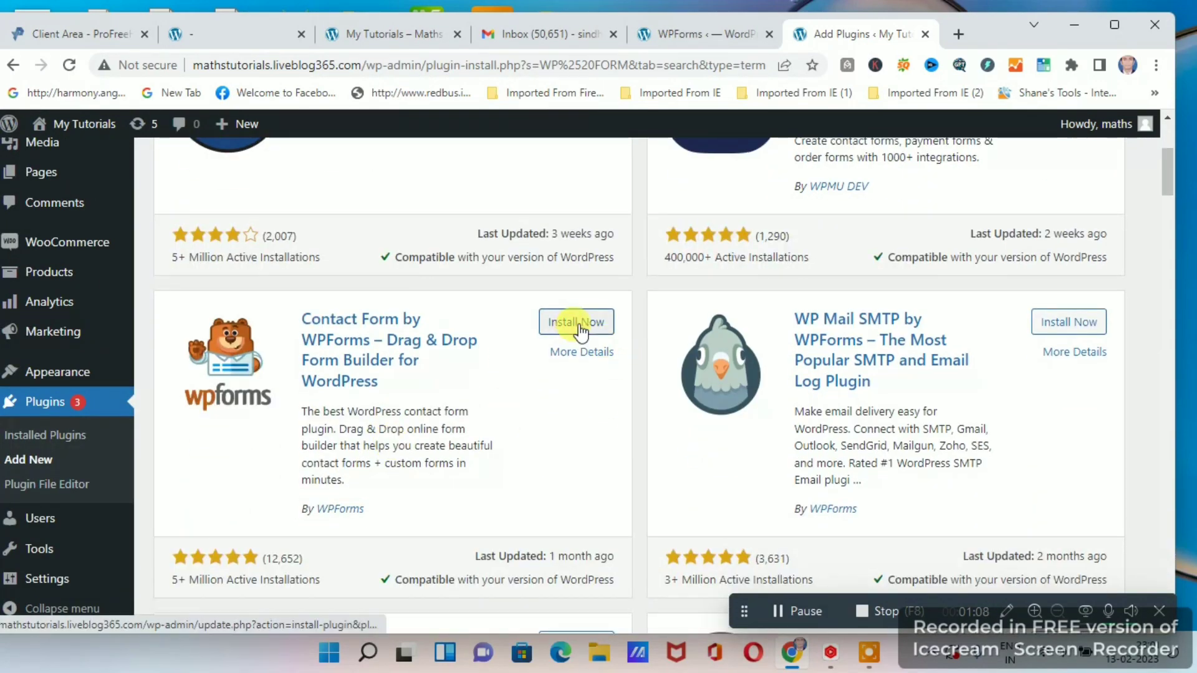
Install and activate the Contact Form by WPForms plugin.
left_click(578, 325)
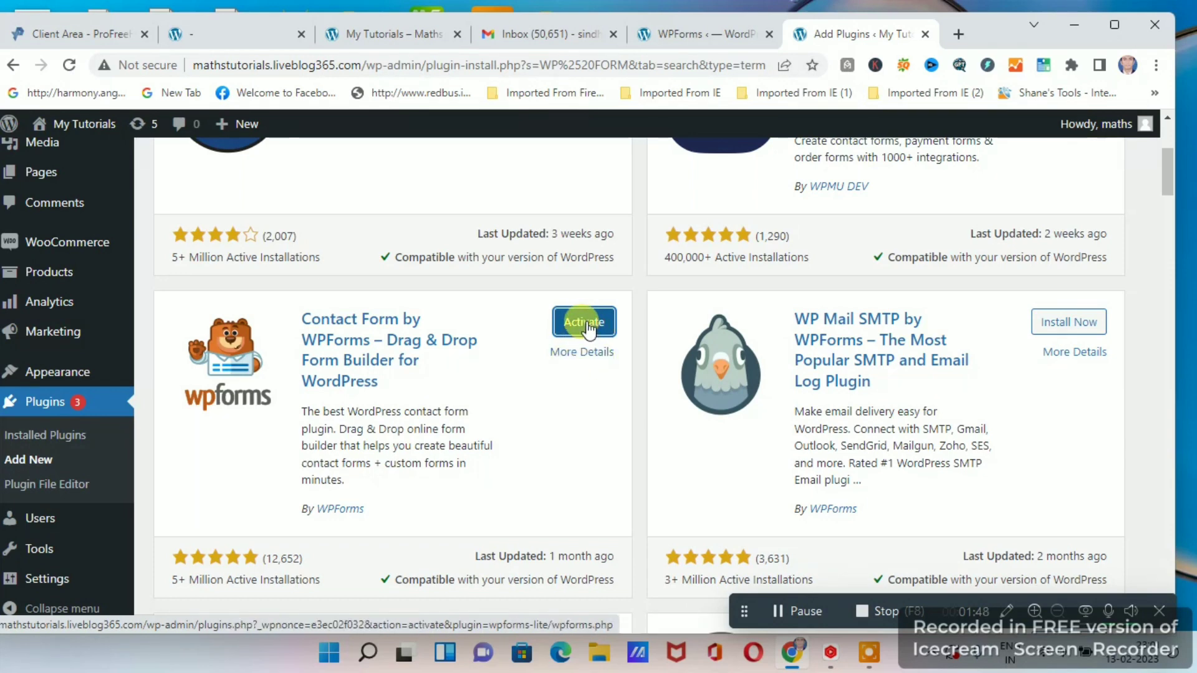
left_click(586, 327)
left_click(578, 325)
left_click(586, 329)
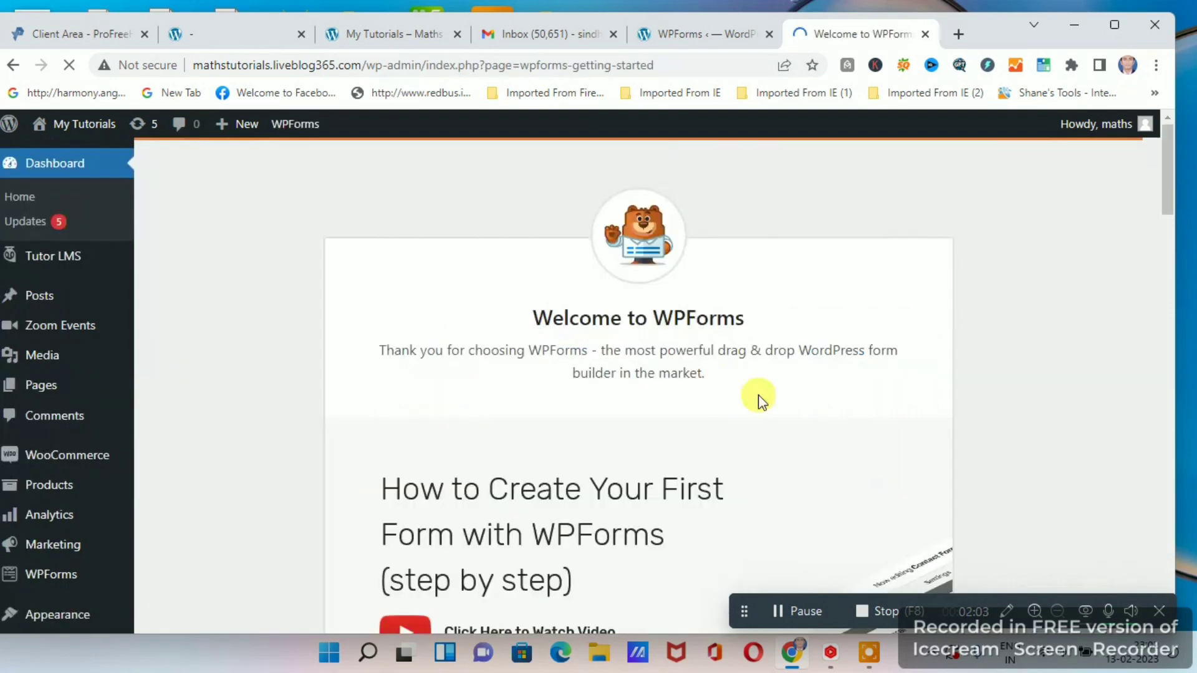
Look over the WPForms welcome page, then check the WPForms Lite entry in the installed plugins list.
scroll(761, 399, "down", 4)
scroll(765, 402, "up", 4)
scroll(711, 339, "down", 1)
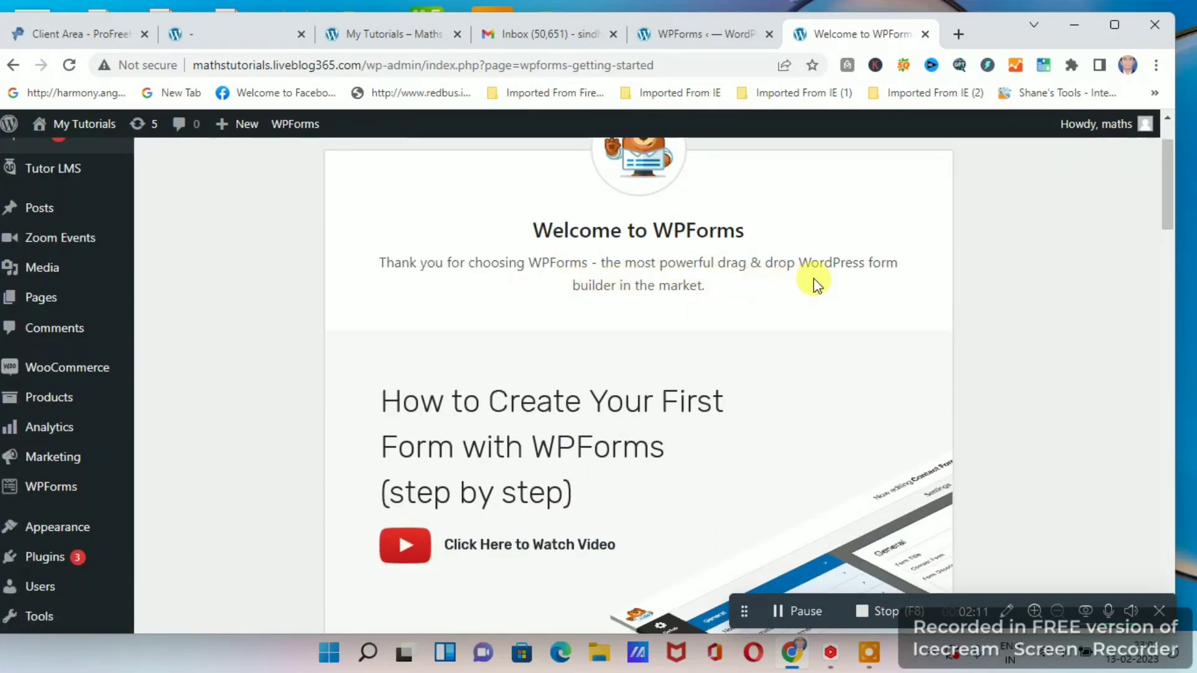
scroll(753, 318, "down", 3)
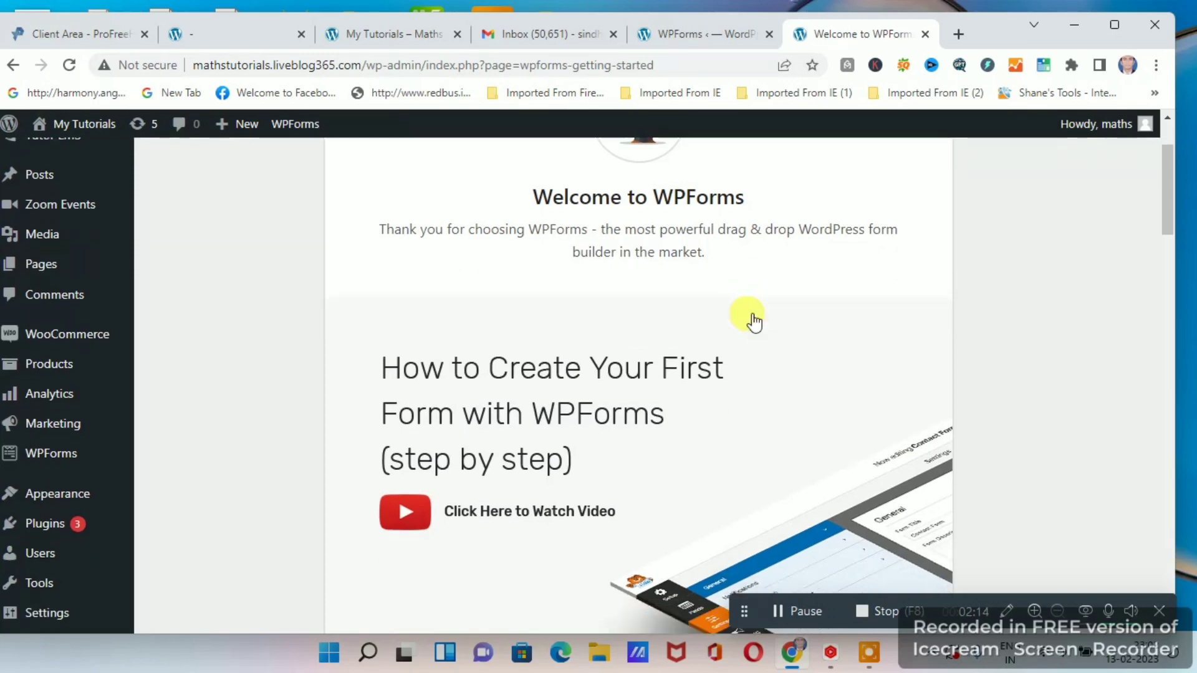
scroll(736, 423, "down", 2)
scroll(735, 414, "up", 6)
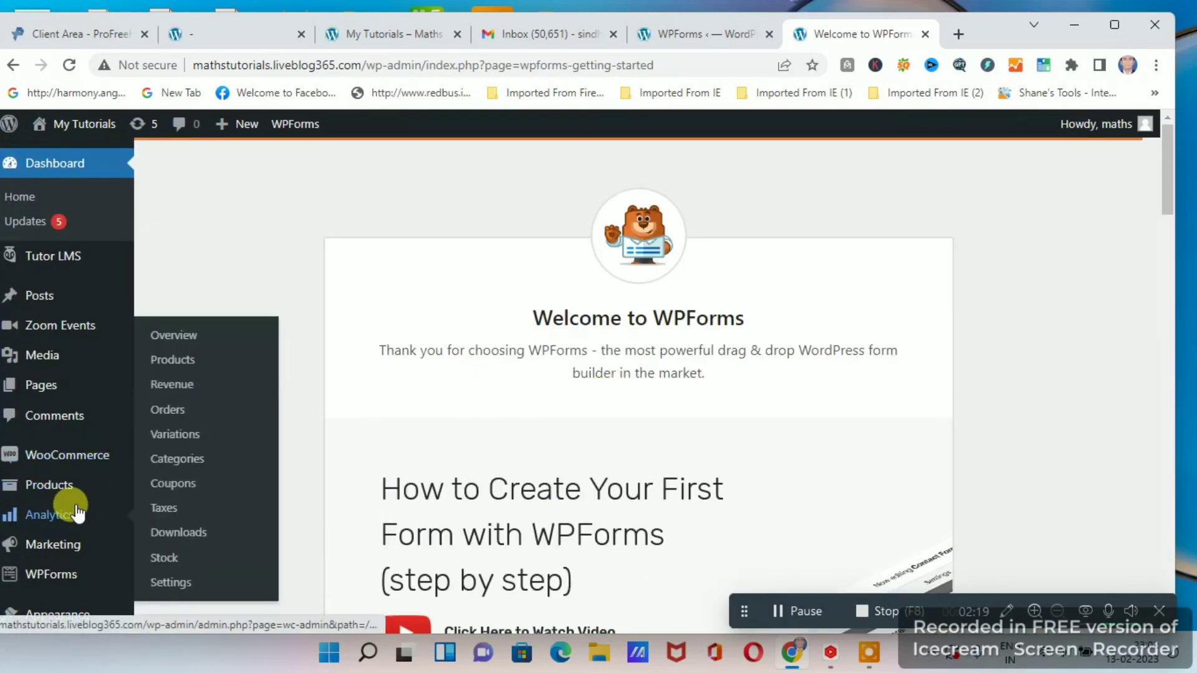
scroll(53, 521, "down", 1)
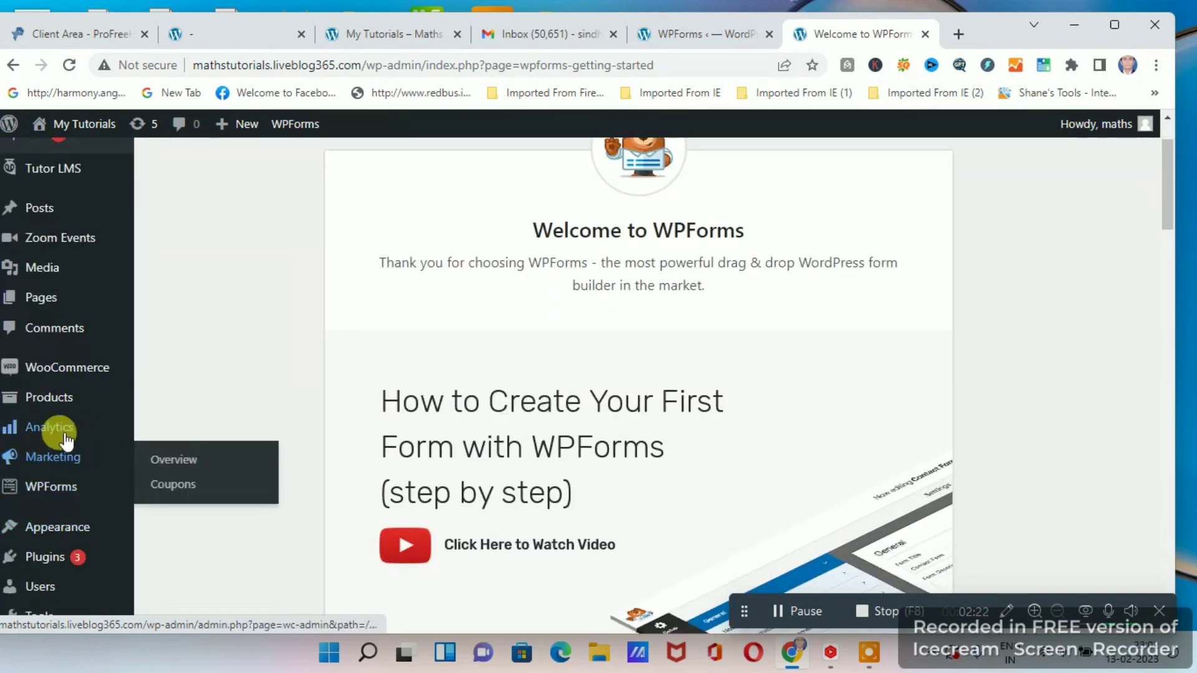
mouse_move(62, 418)
scroll(62, 461, "down", 2)
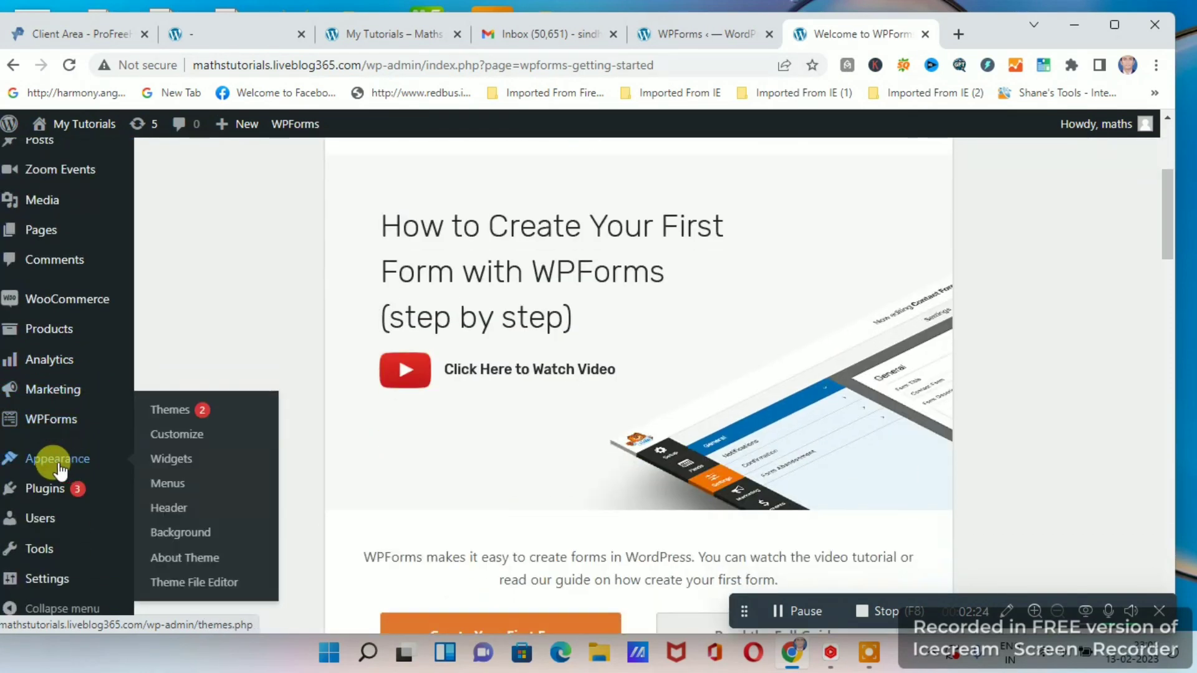
mouse_move(68, 491)
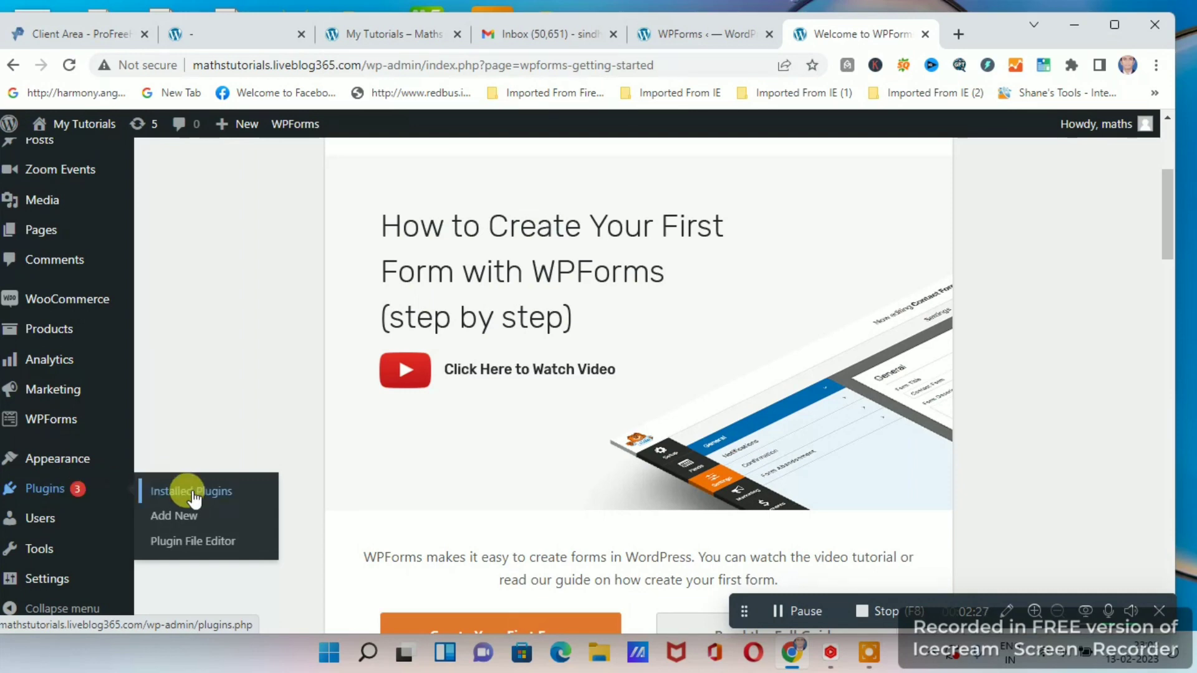
left_click(187, 491)
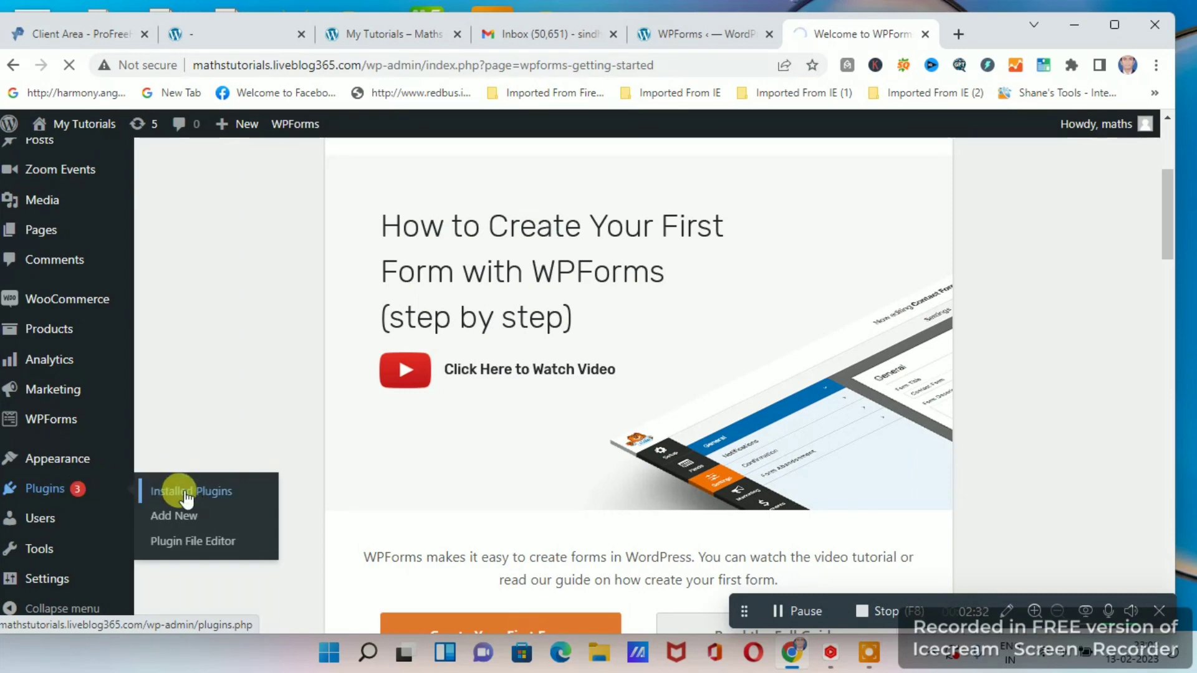
scroll(649, 391, "down", 3)
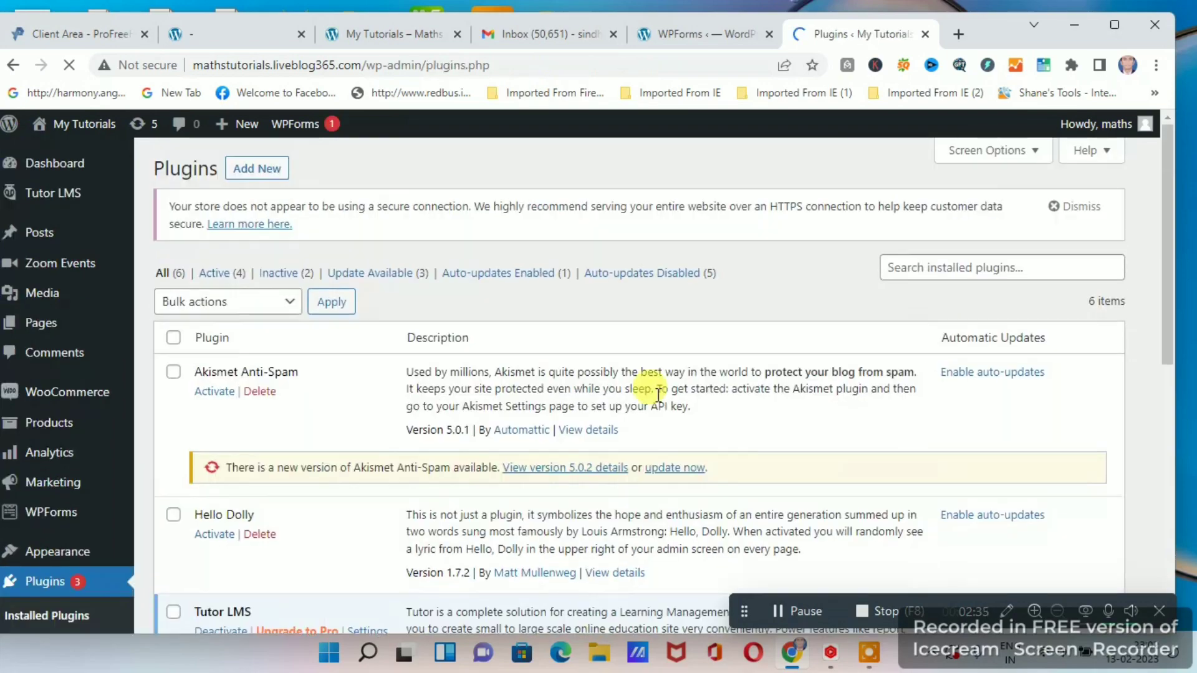
scroll(455, 379, "down", 6)
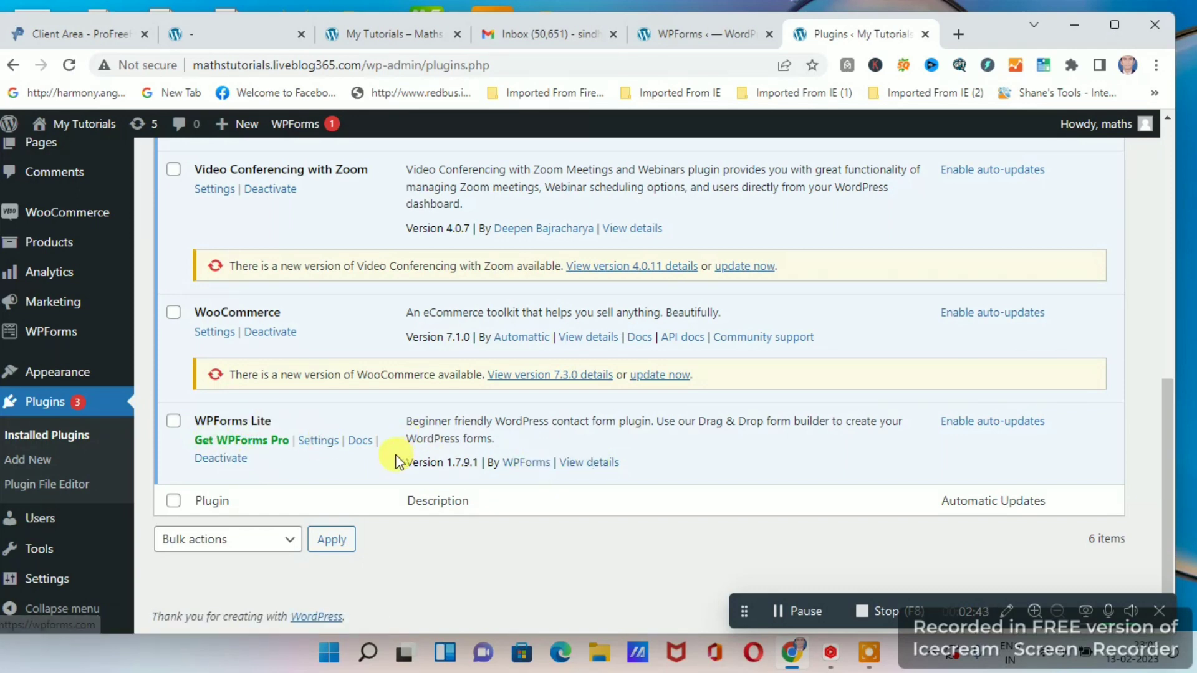
Start a new form in WPForms and dismiss the form builder welcome message and the form-naming hint.
scroll(531, 439, "up", 12)
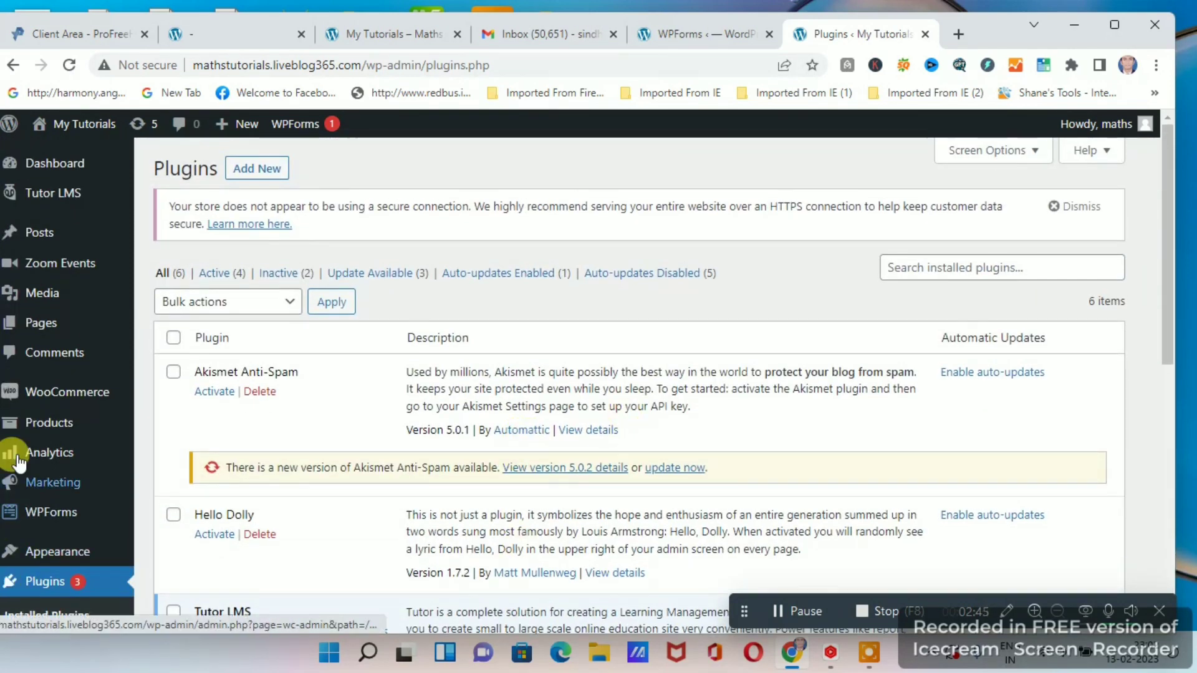
scroll(37, 455, "down", 1)
mouse_move(38, 430)
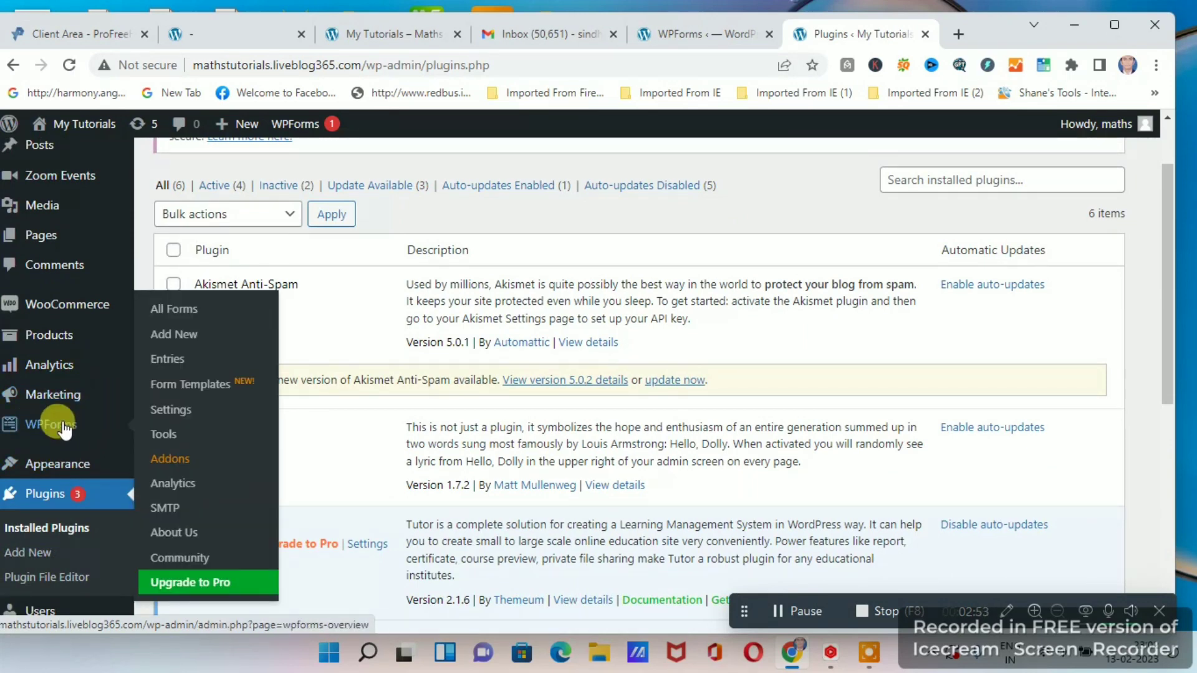
left_click(175, 337)
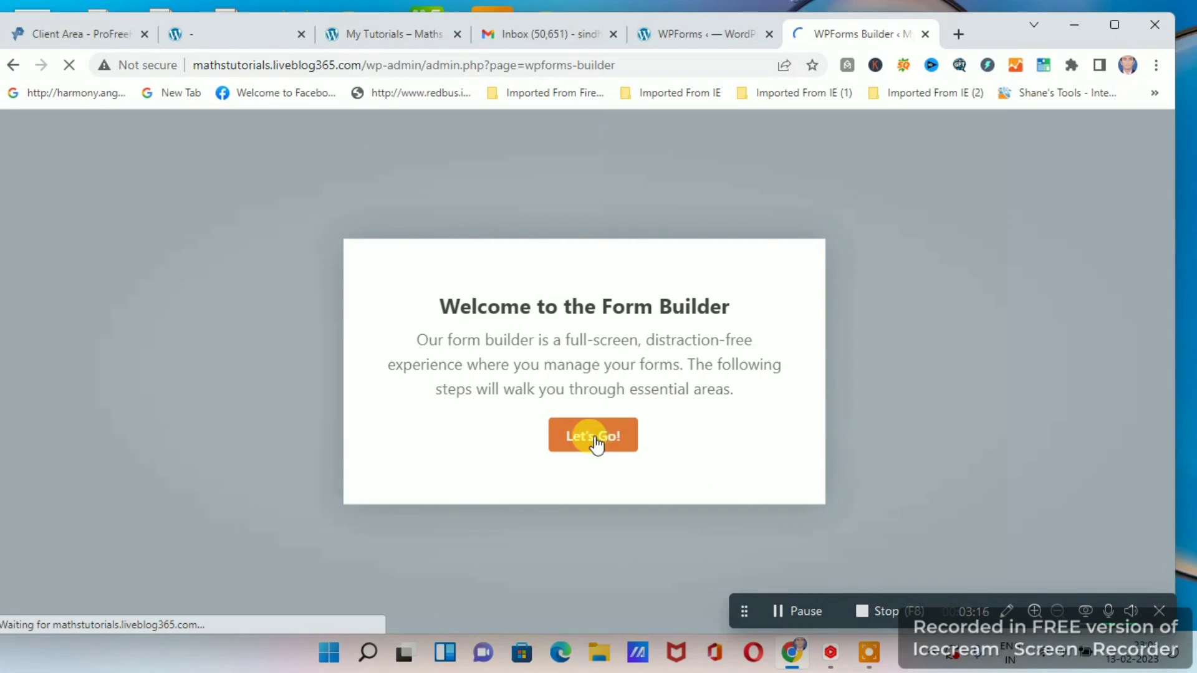
left_click(596, 435)
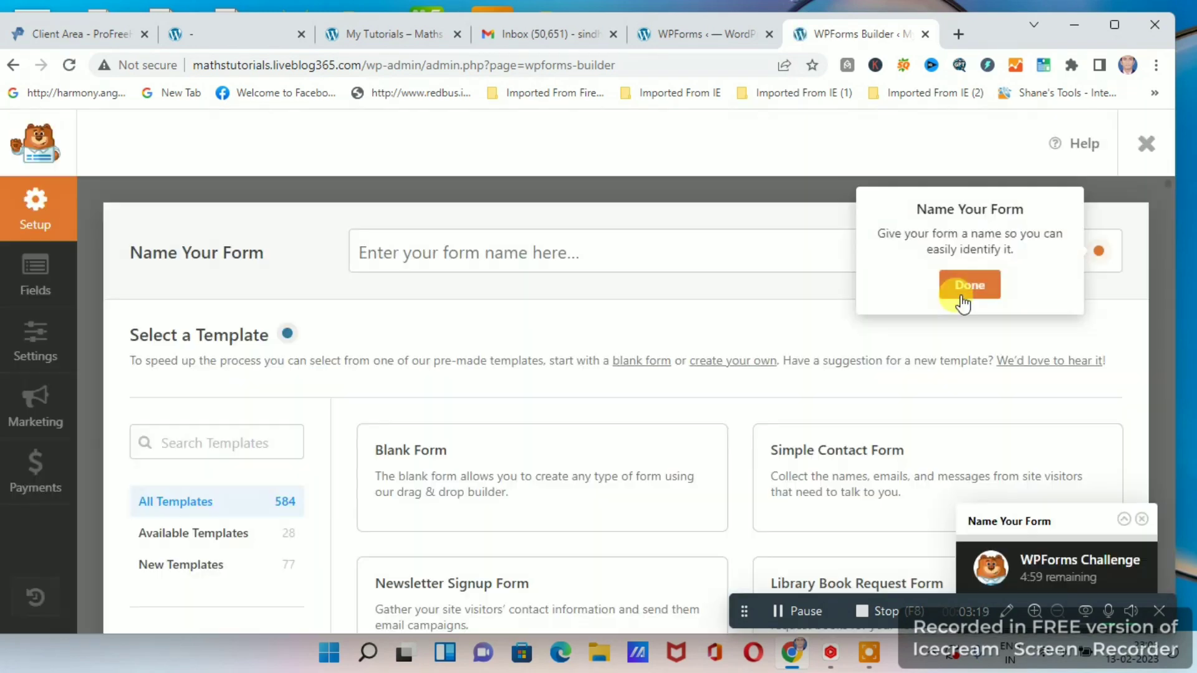
left_click(970, 285)
Browse the available form templates, including Blank Form, Simple Contact Form, Newsletter Signup Form and the event and RSVP forms.
scroll(705, 421, "down", 3)
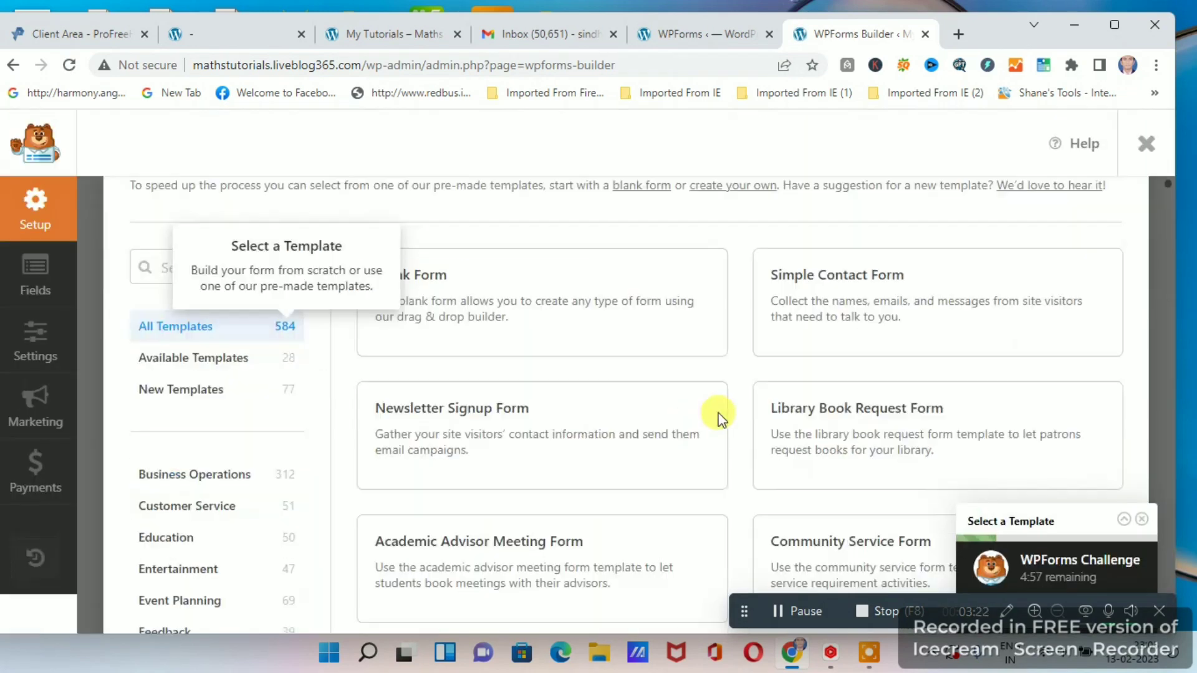
scroll(809, 416, "down", 3)
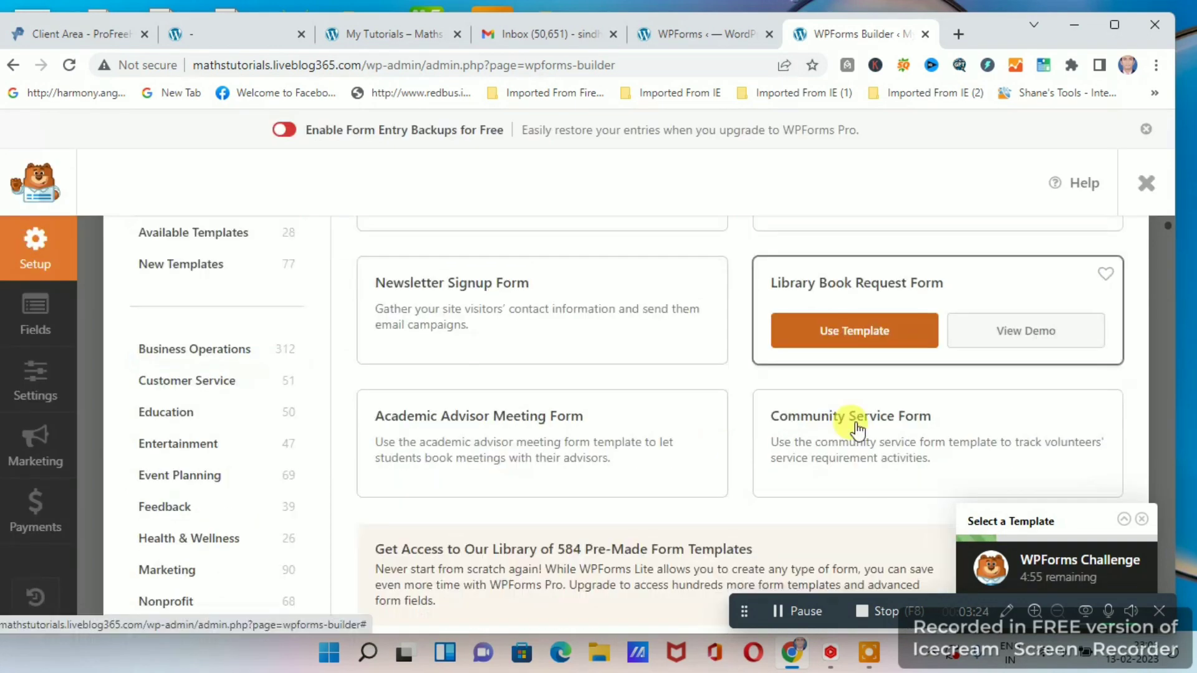
scroll(779, 423, "up", 5)
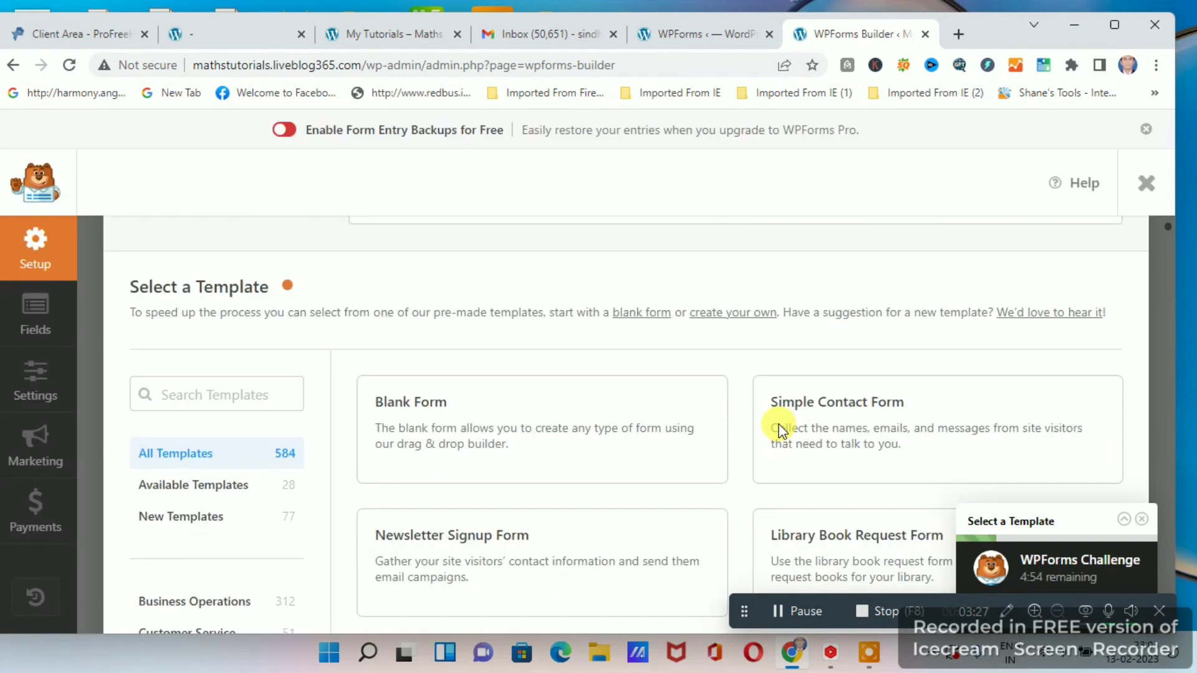
mouse_move(435, 430)
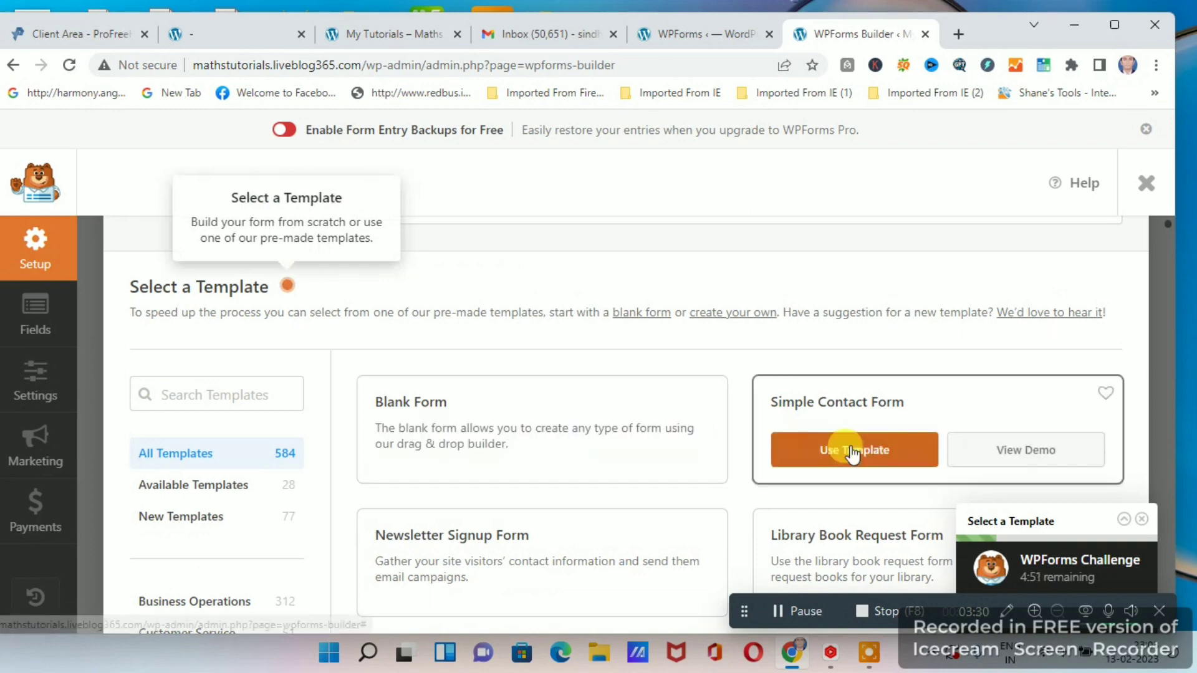
scroll(911, 369, "down", 3)
scroll(455, 298, "down", 2)
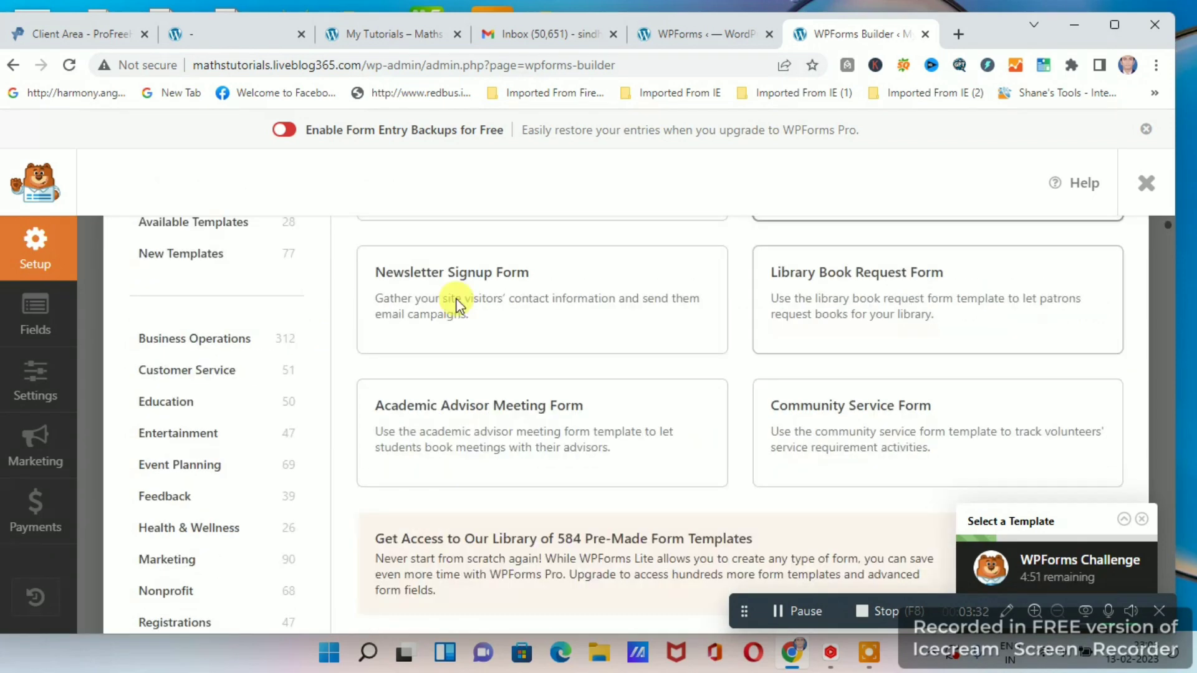
mouse_move(906, 301)
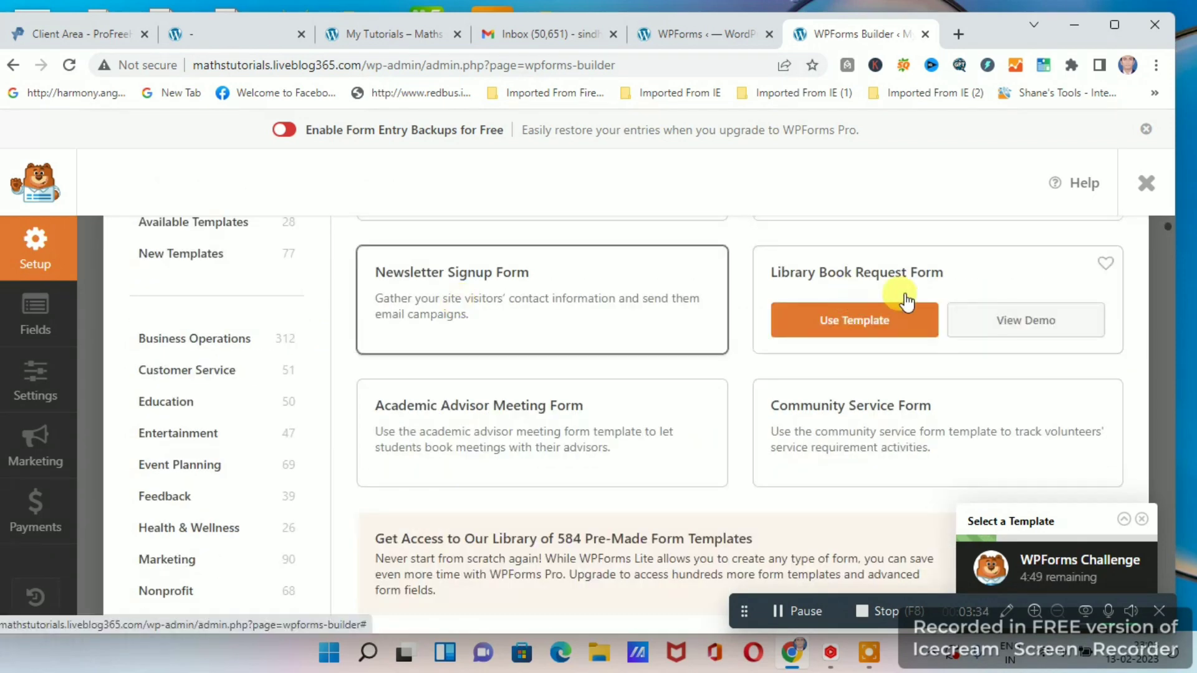
scroll(401, 267, "down", 3)
scroll(497, 326, "up", 2)
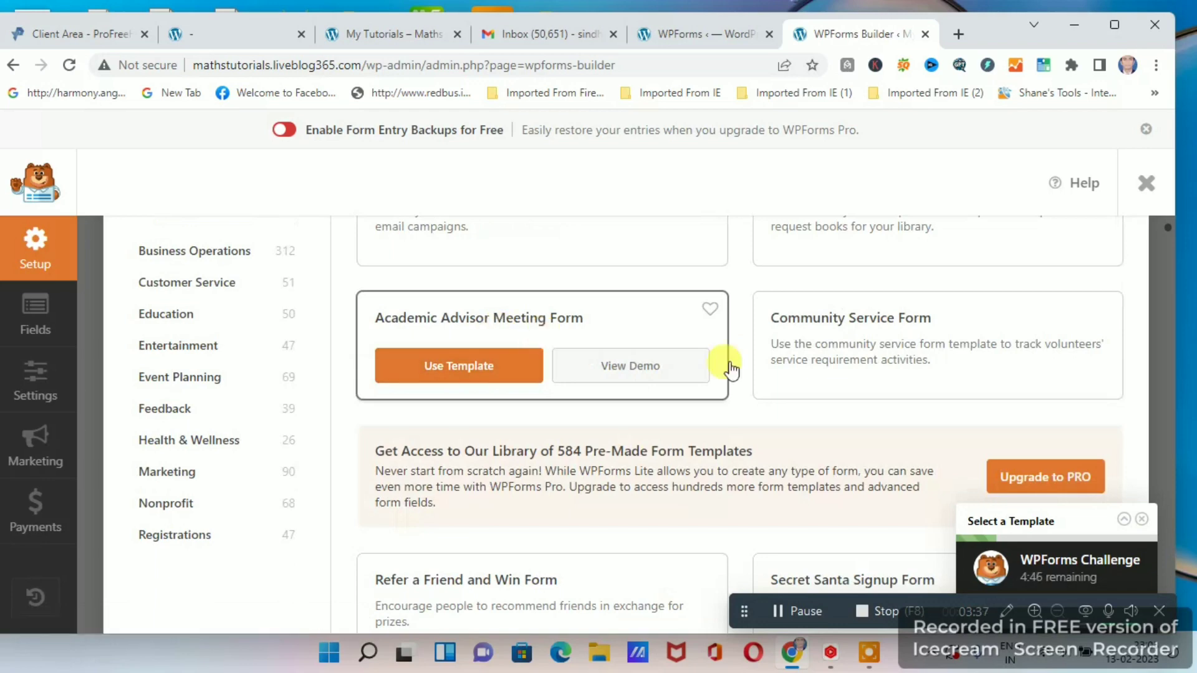
mouse_move(878, 353)
scroll(767, 420, "up", 5)
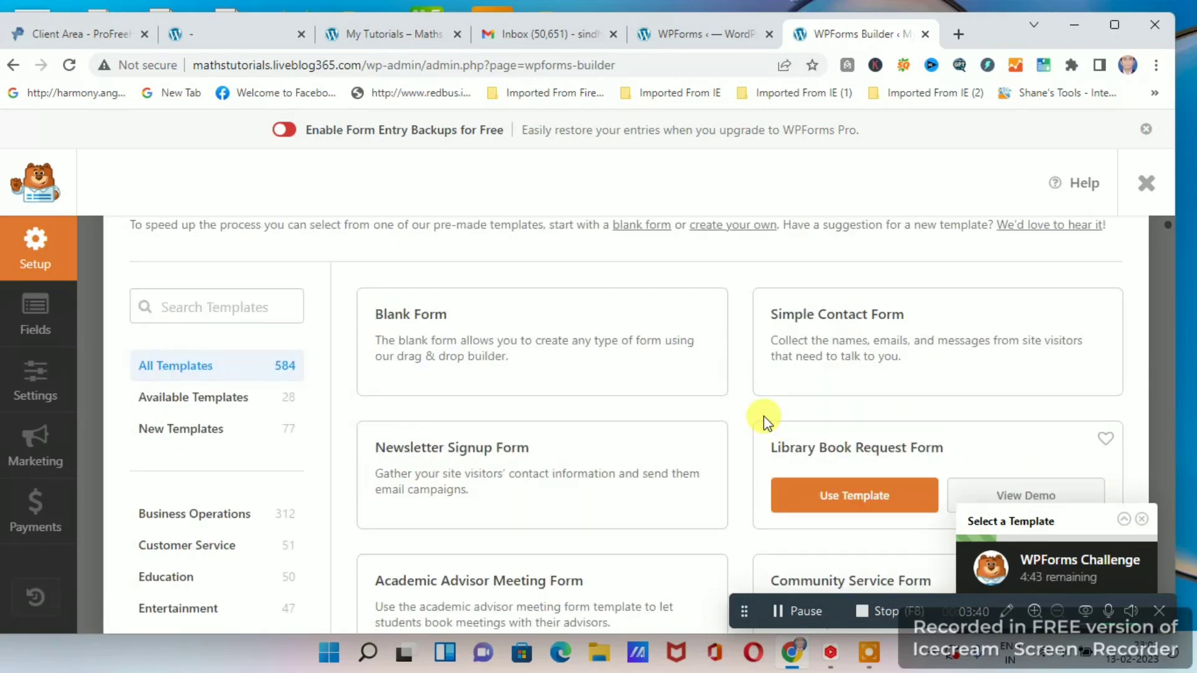
scroll(791, 421, "down", 2)
scroll(779, 461, "down", 6)
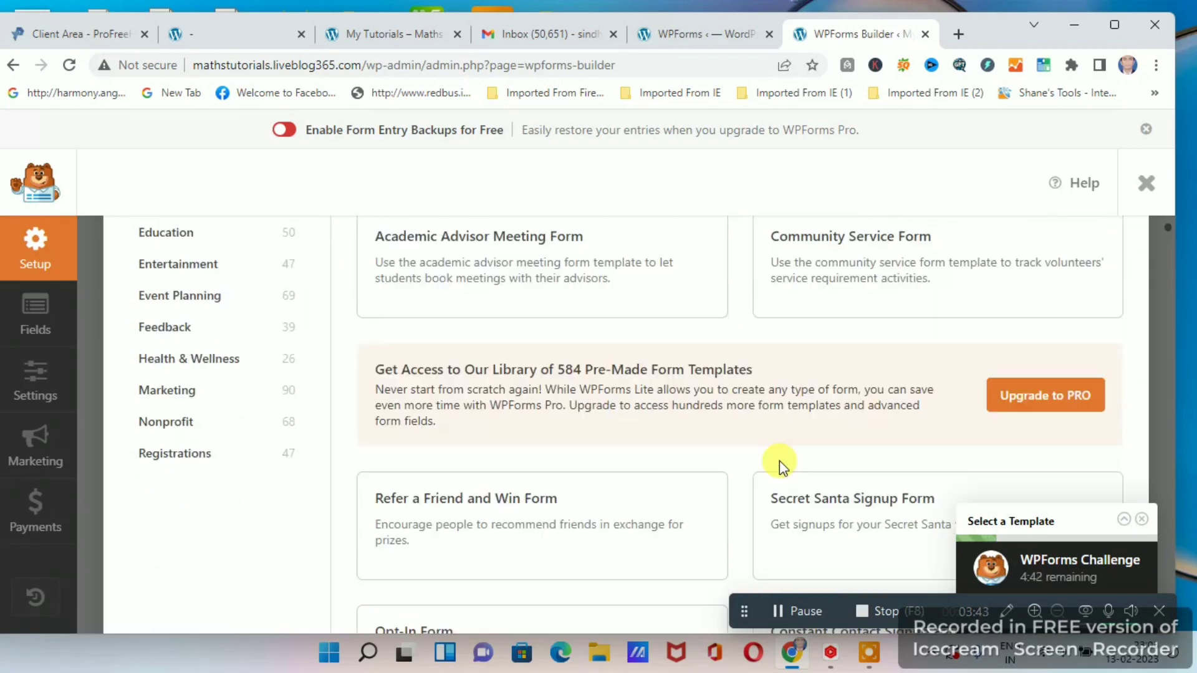
scroll(414, 375, "down", 1)
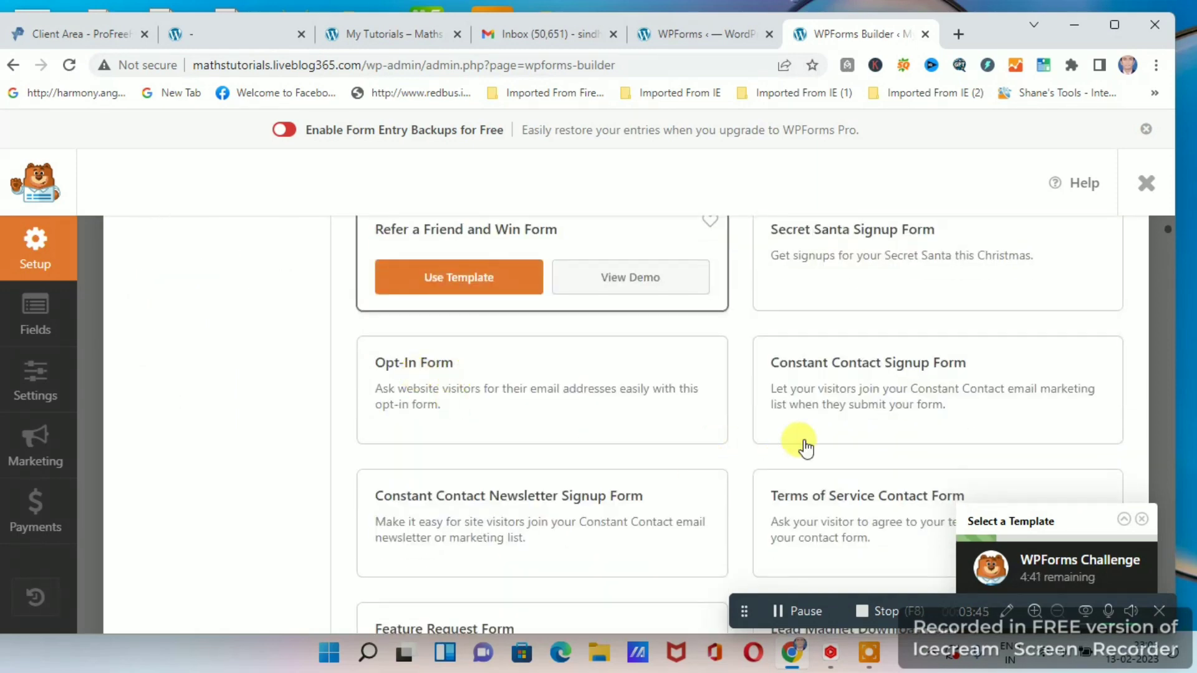
scroll(548, 497, "down", 3)
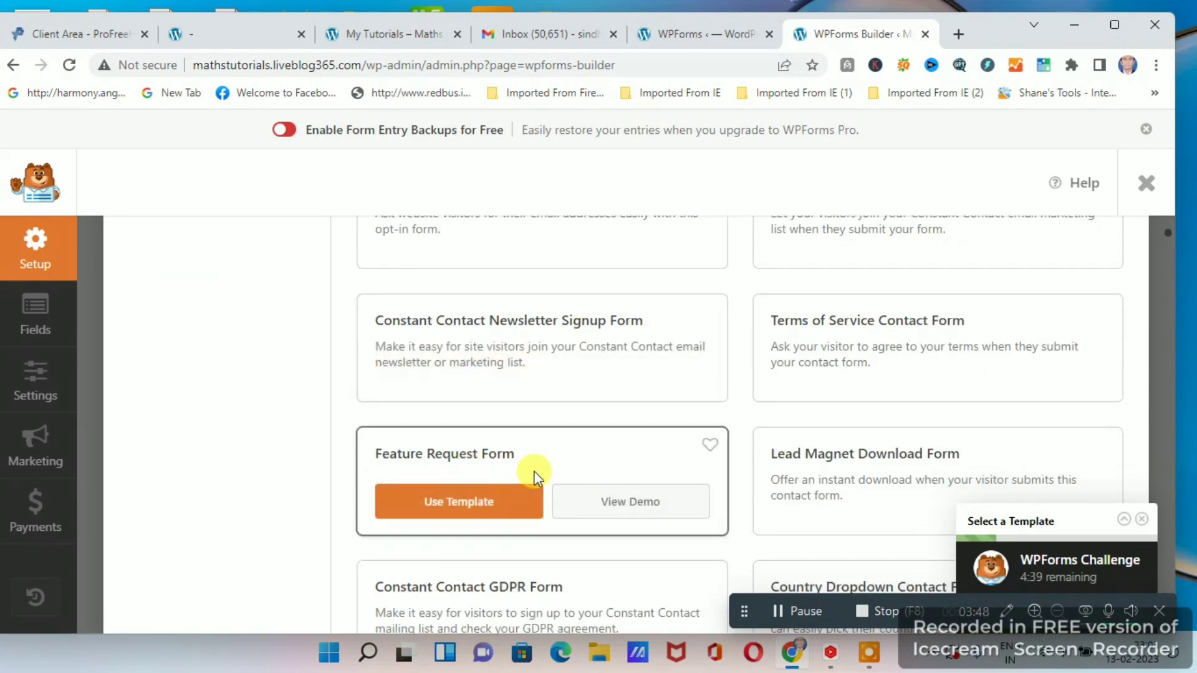
scroll(601, 481, "down", 7)
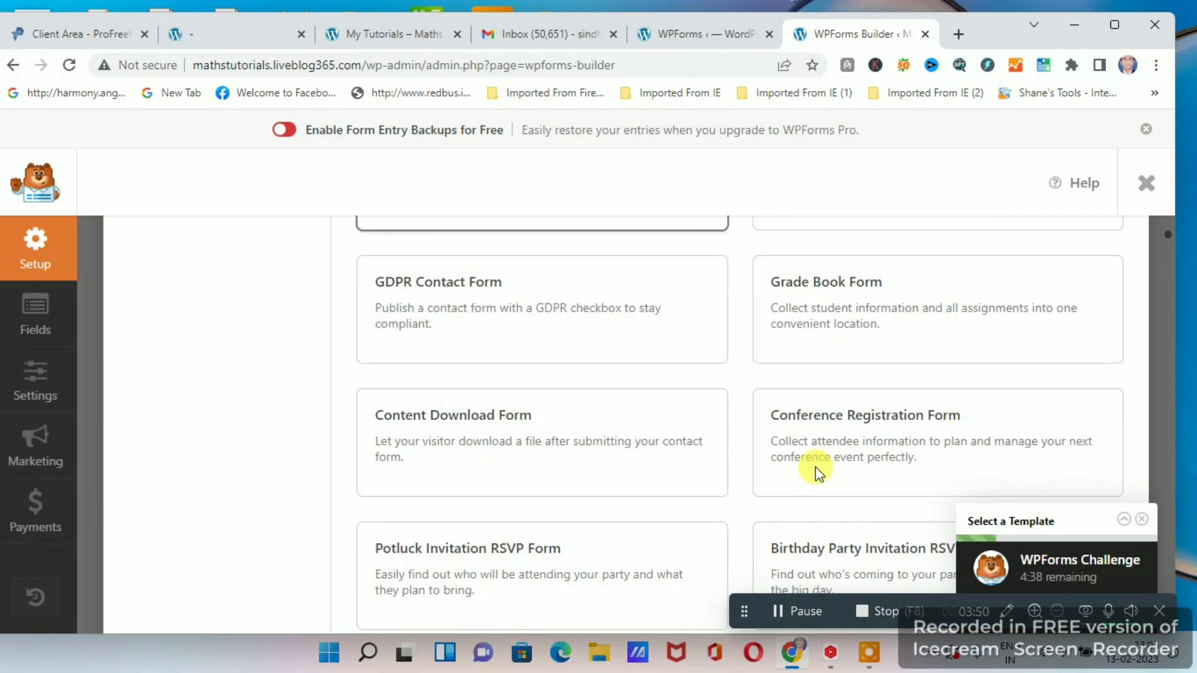
scroll(642, 468, "down", 1)
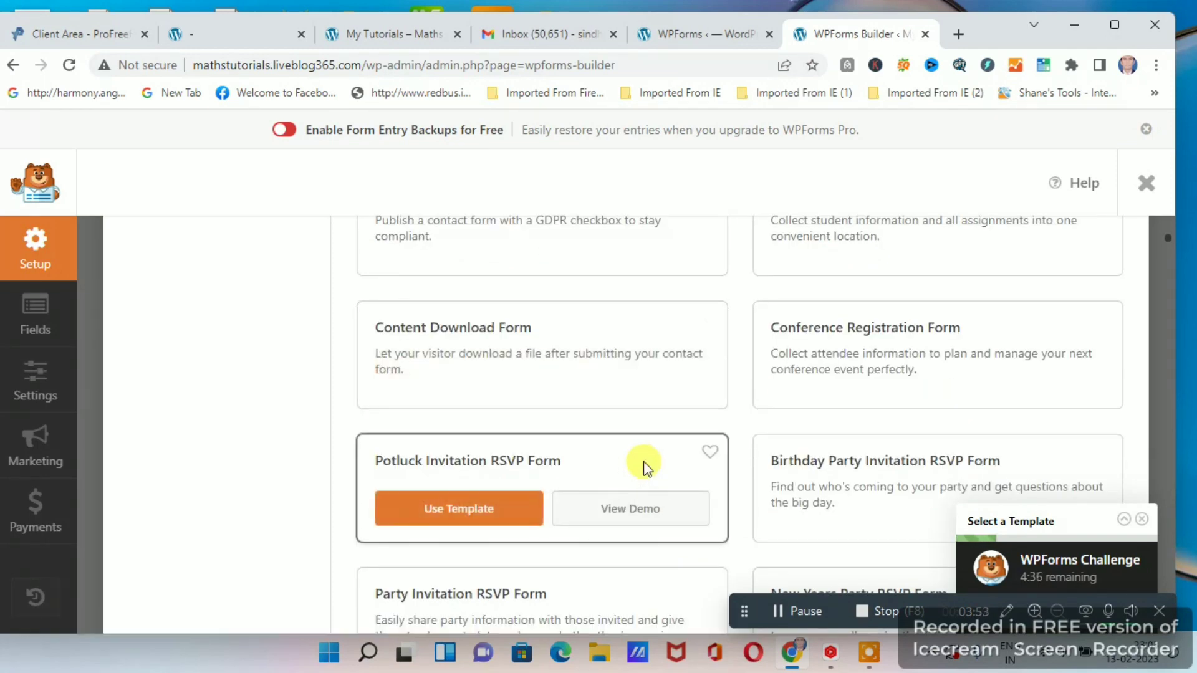
scroll(633, 465, "up", 10)
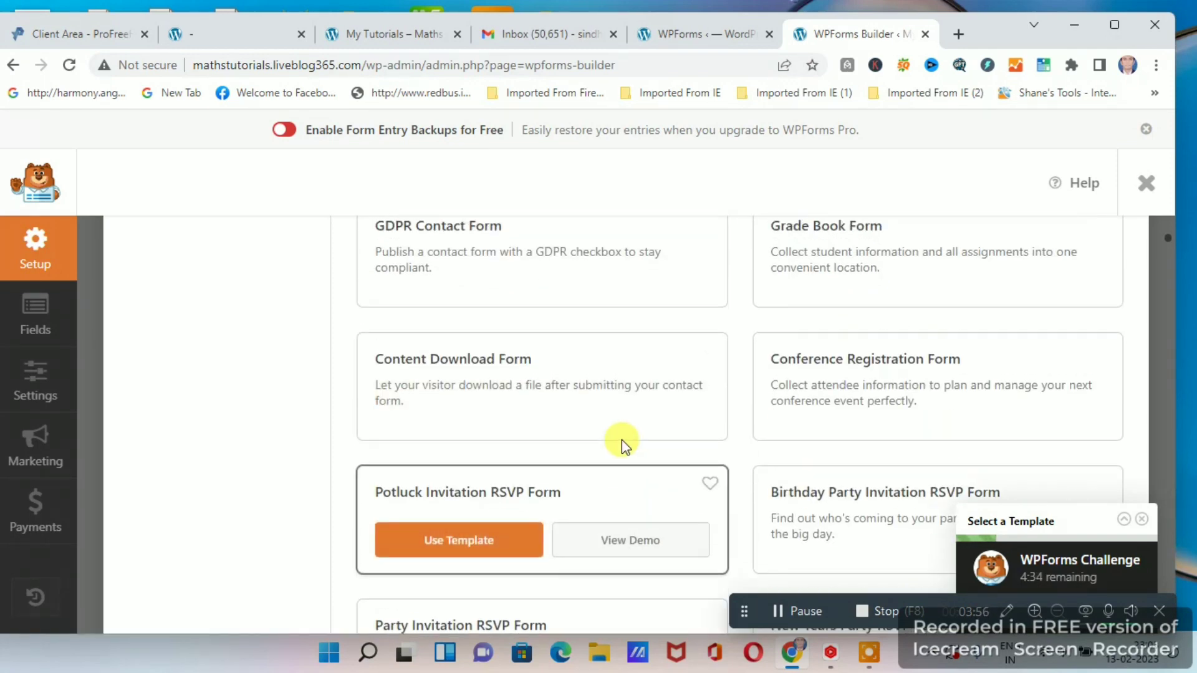
scroll(681, 469, "up", 4)
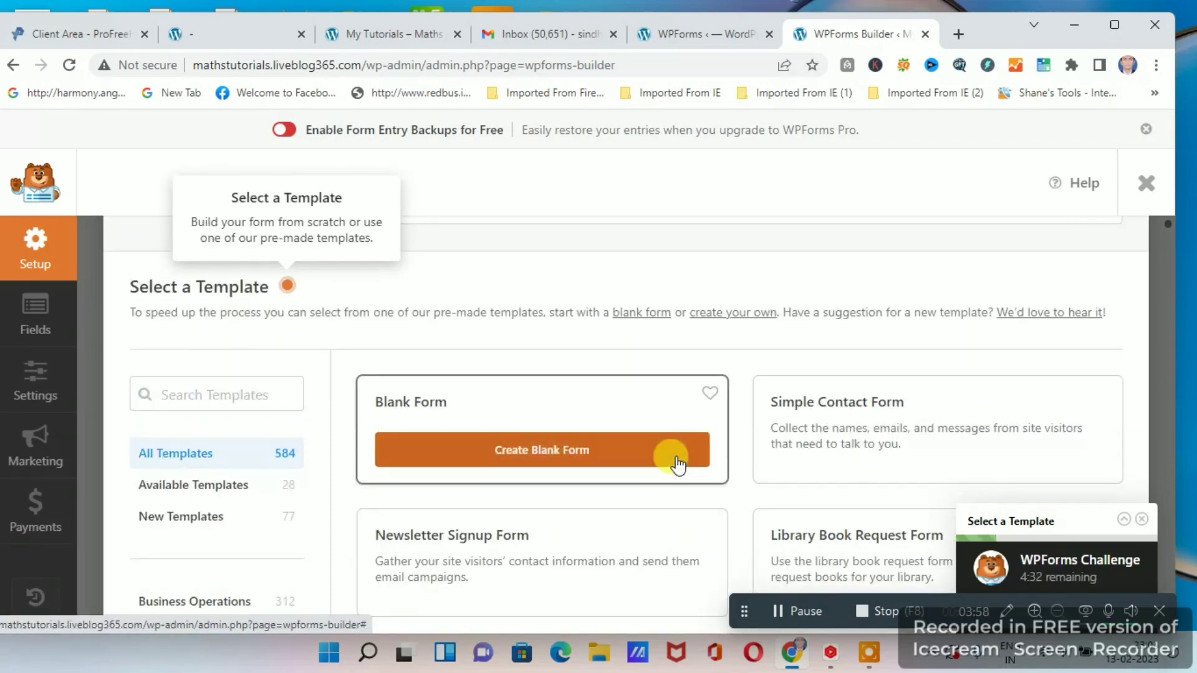
mouse_move(778, 442)
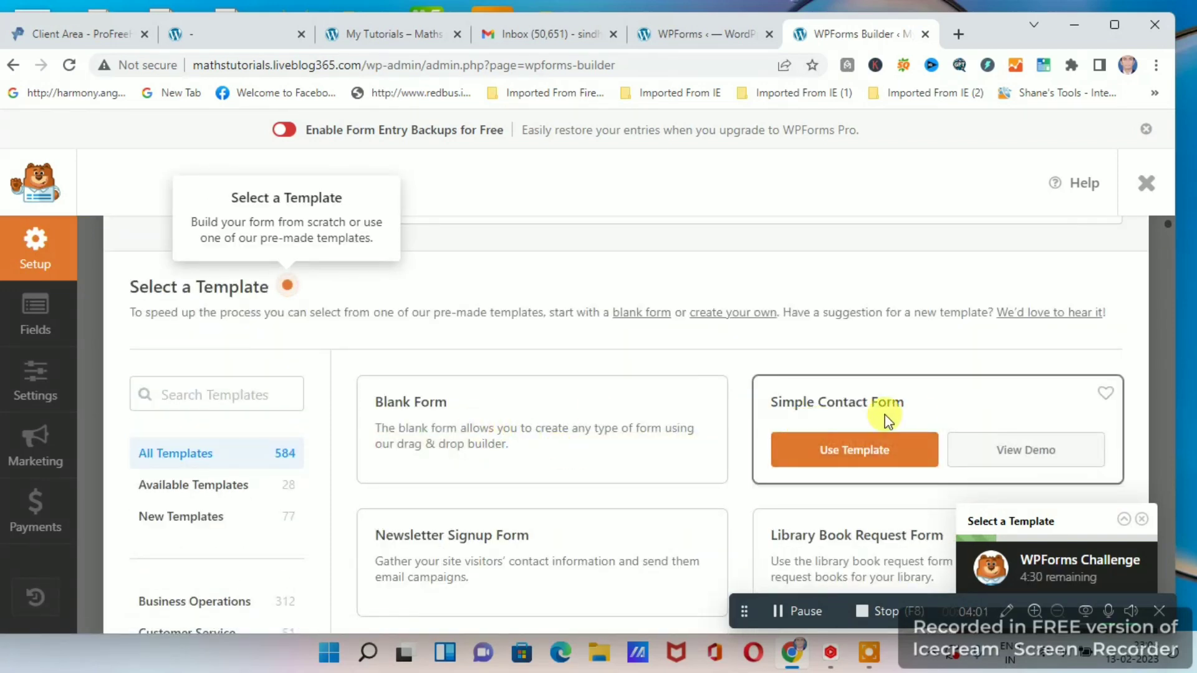
Create a new form from the Simple Contact Form template.
left_click(860, 452)
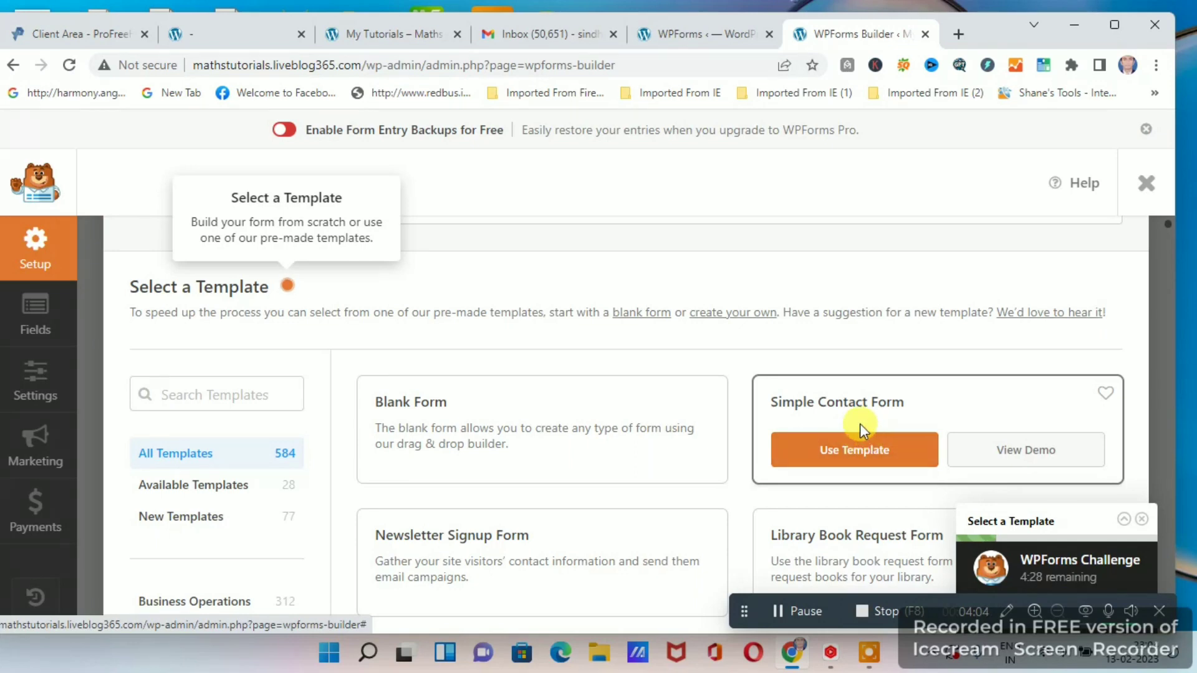
left_click(848, 459)
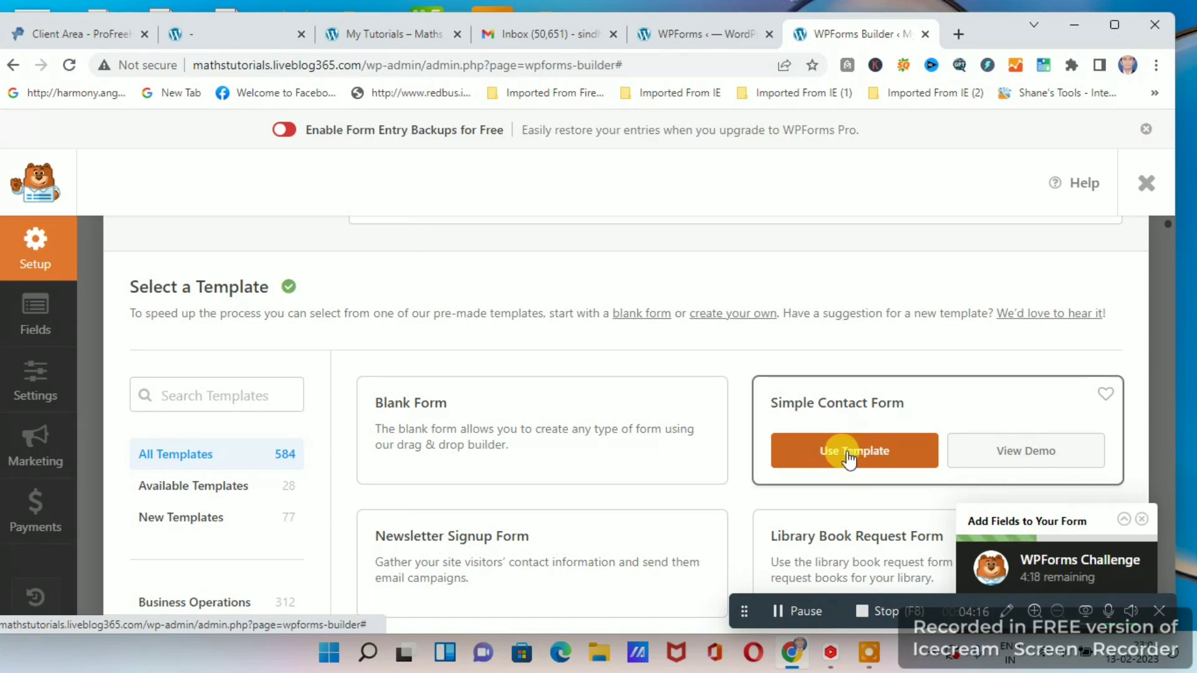
left_click(848, 457)
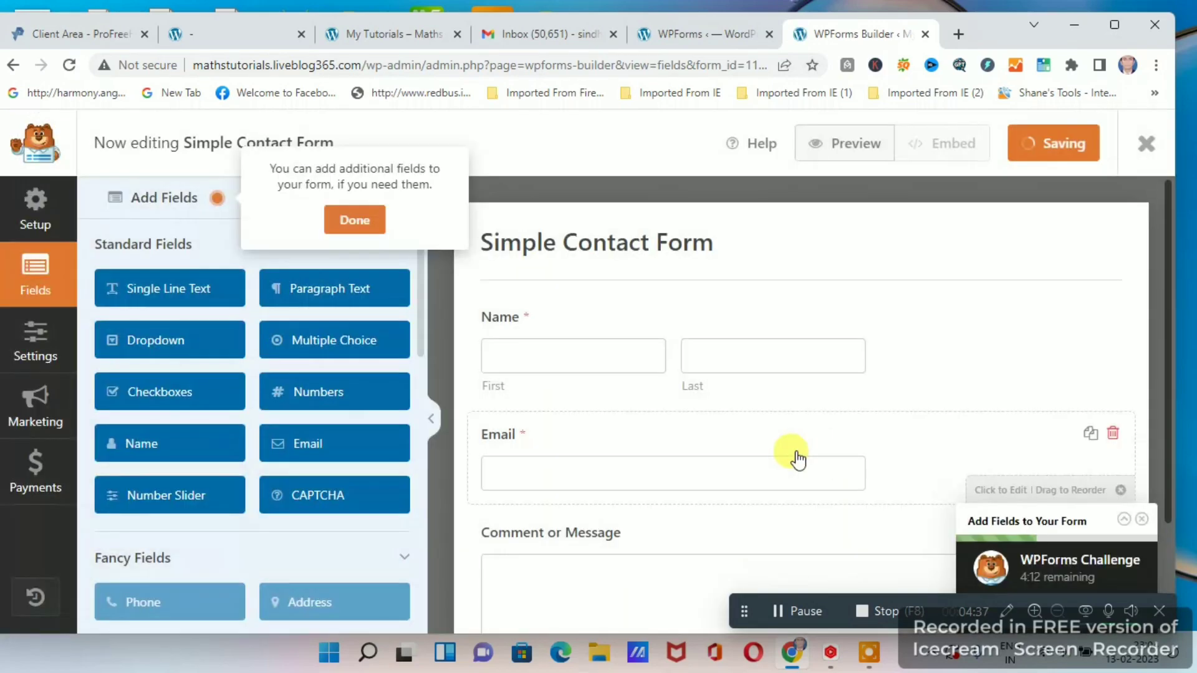
Review the fields of the Simple Contact Form, from Name and Email to Comment or Message and the Submit button.
scroll(826, 340, "down", 2)
scroll(823, 342, "up", 2)
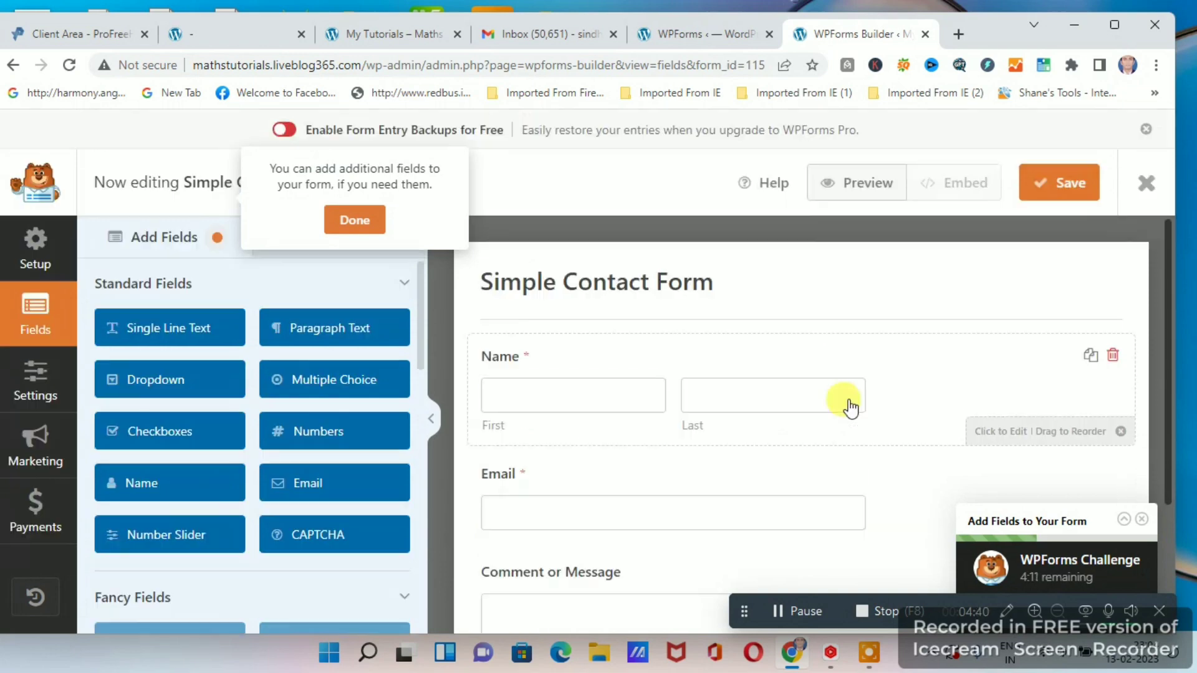
scroll(850, 408, "down", 1)
scroll(623, 374, "down", 1)
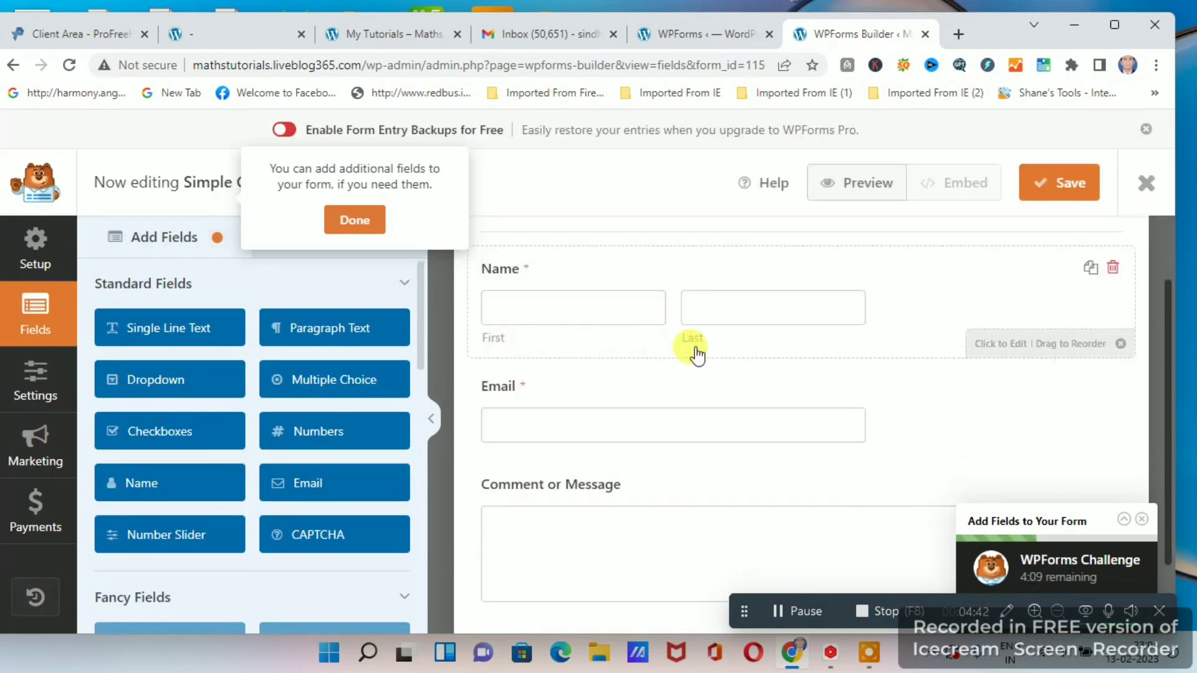
scroll(717, 352, "down", 1)
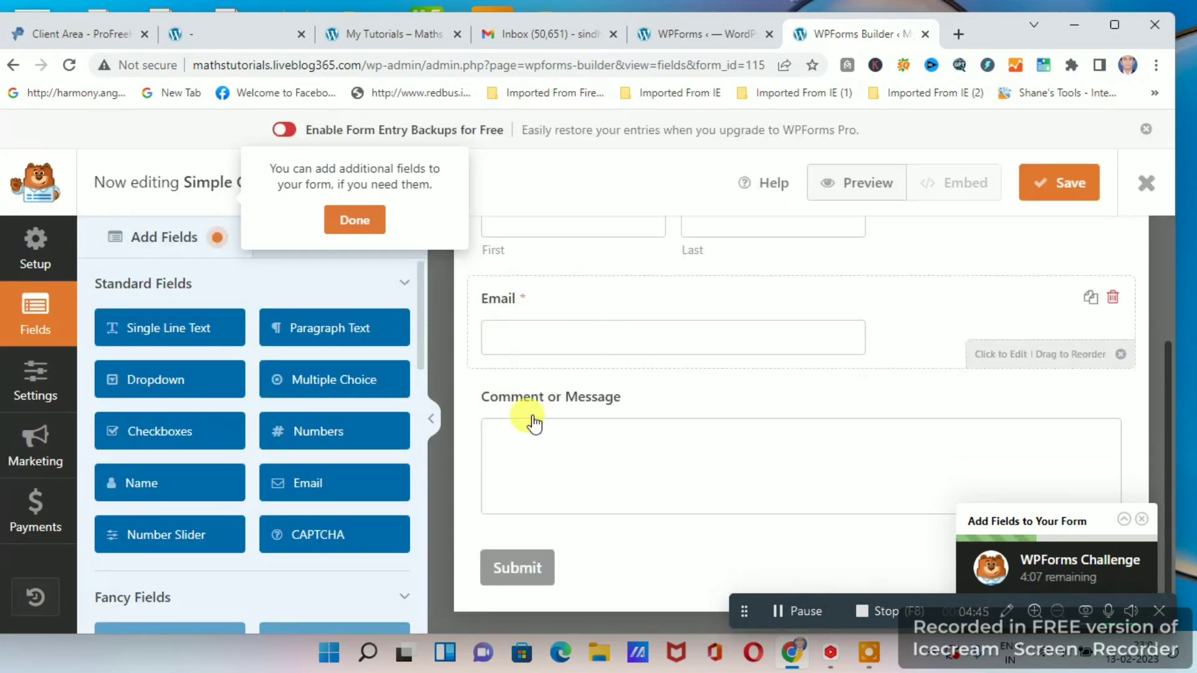
scroll(793, 455, "up", 3)
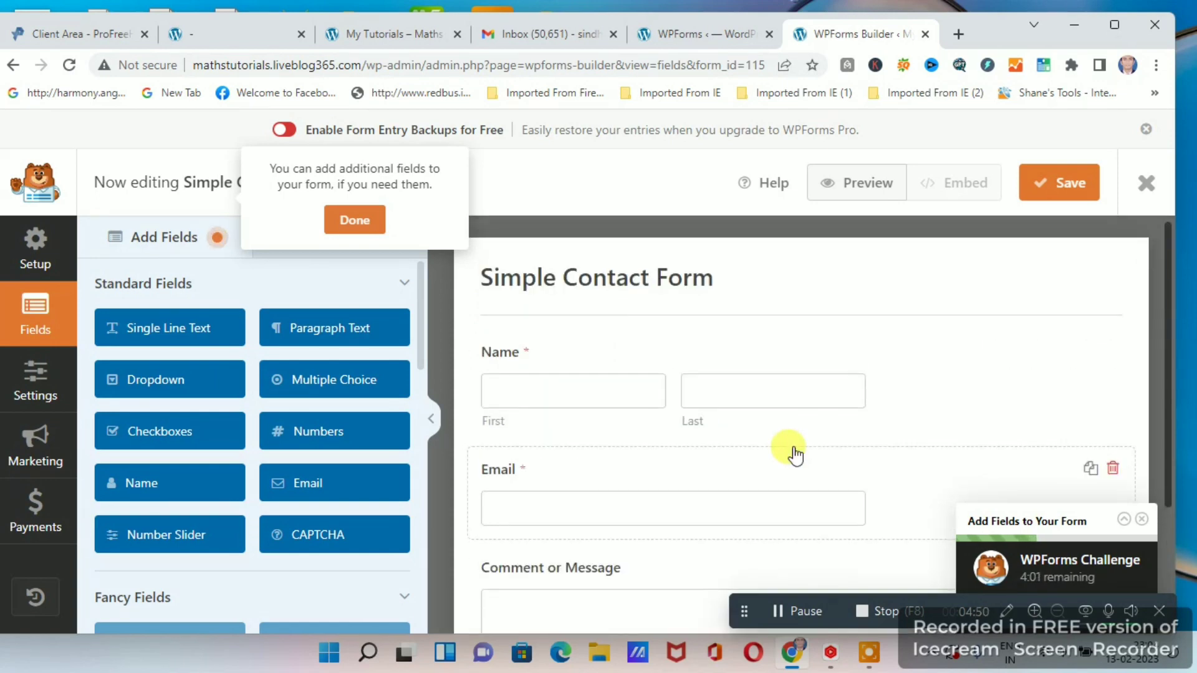
scroll(793, 454, "down", 3)
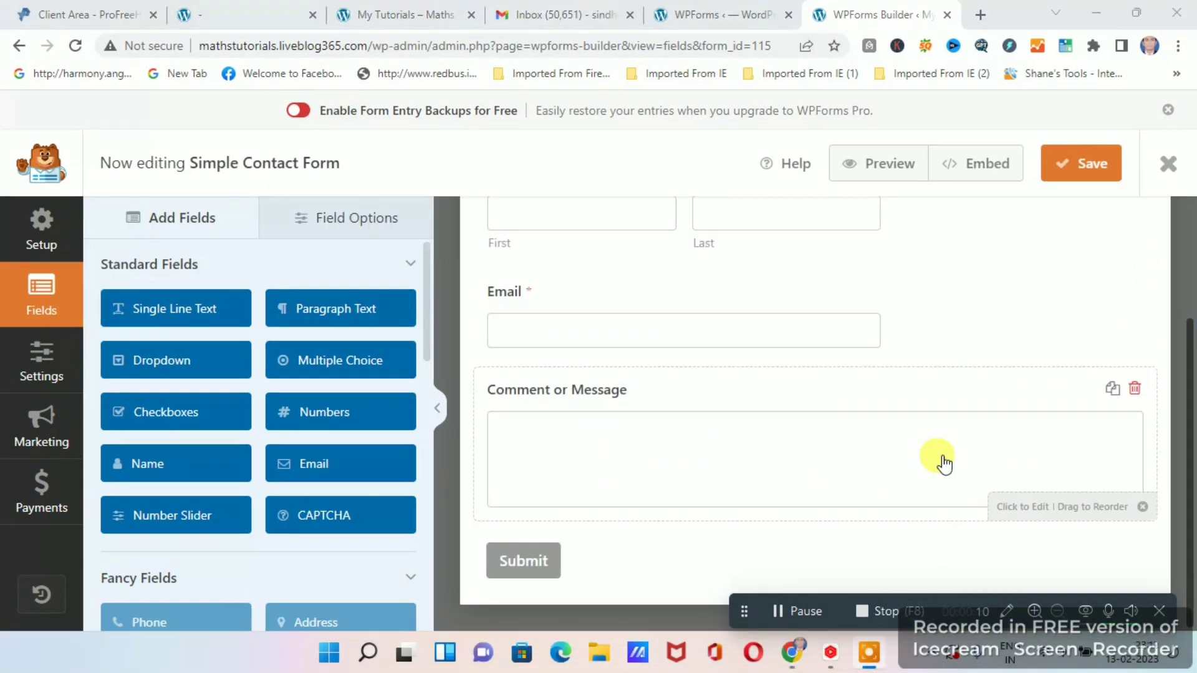
scroll(860, 456, "up", 1)
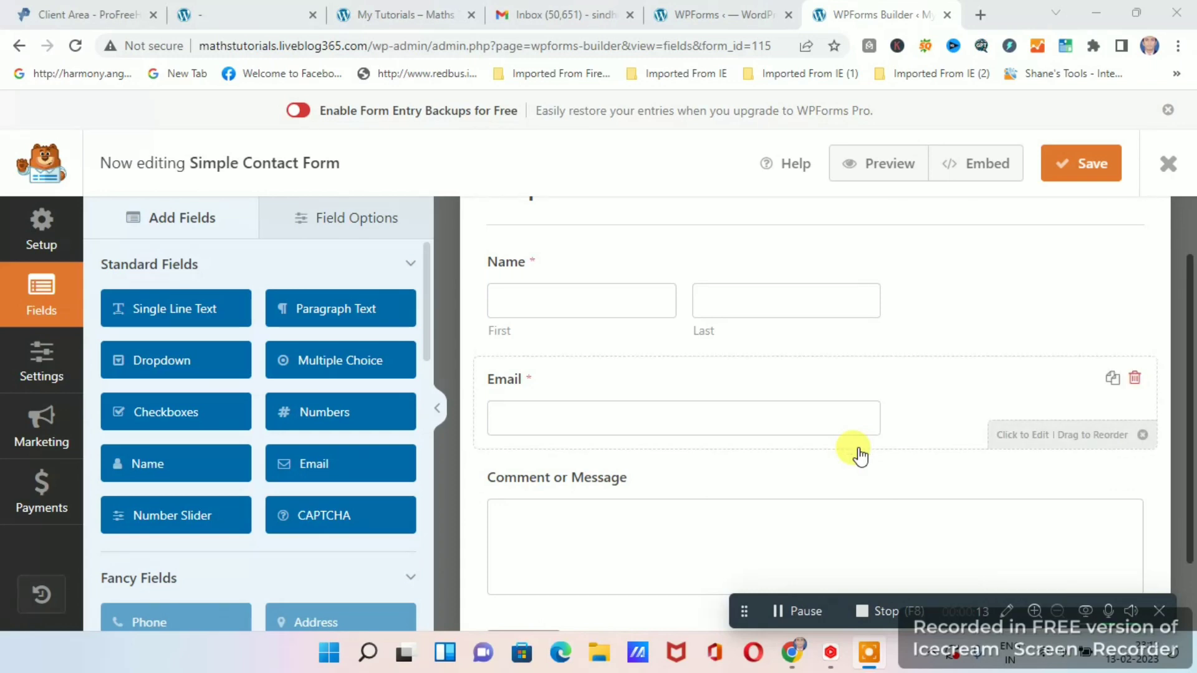
scroll(860, 455, "up", 1)
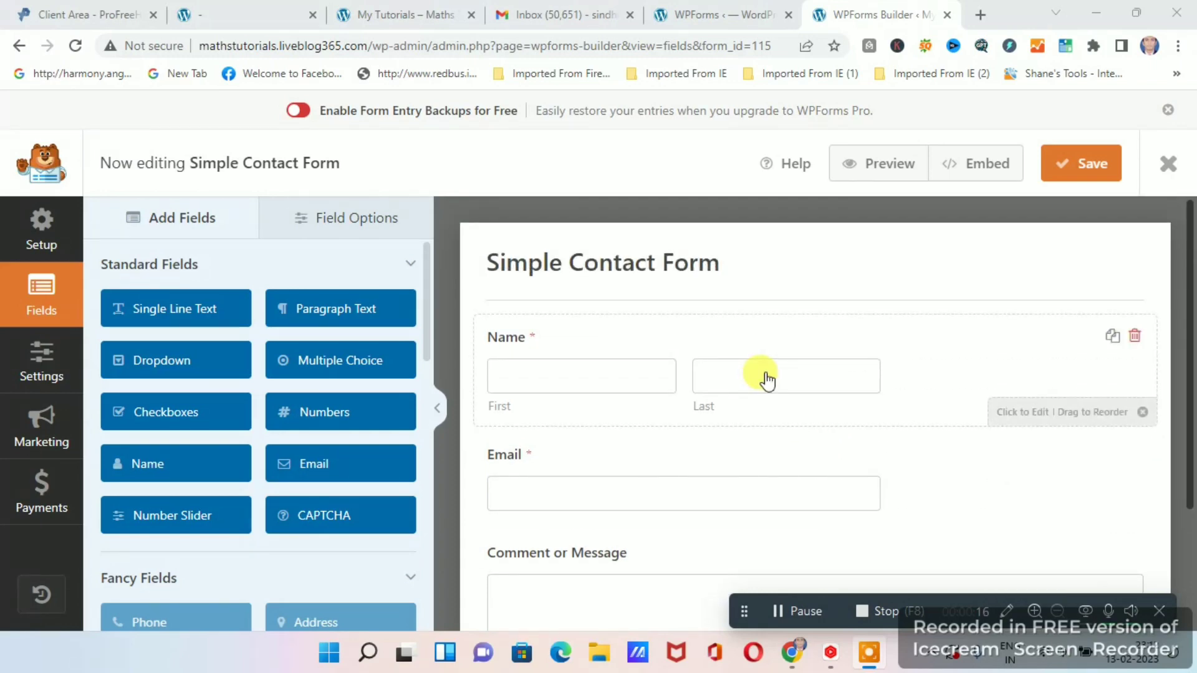
Start embedding the form in a new page and name the page Contact Us.
left_click(991, 164)
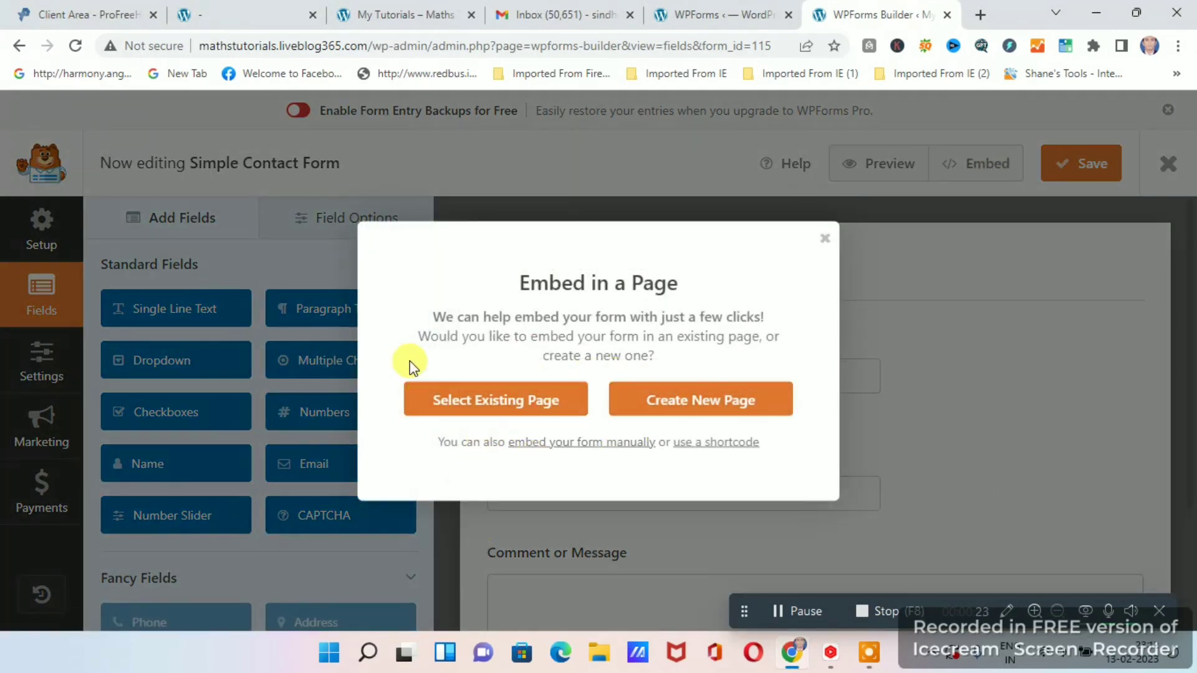
left_click(726, 409)
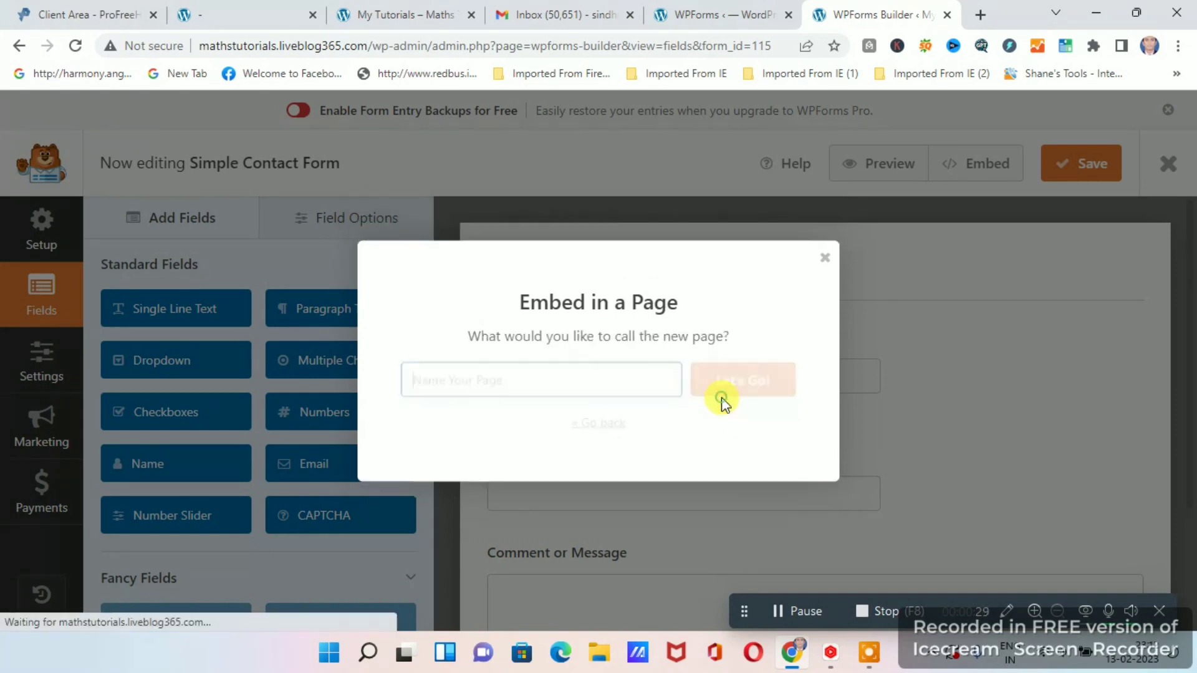
left_click(535, 381)
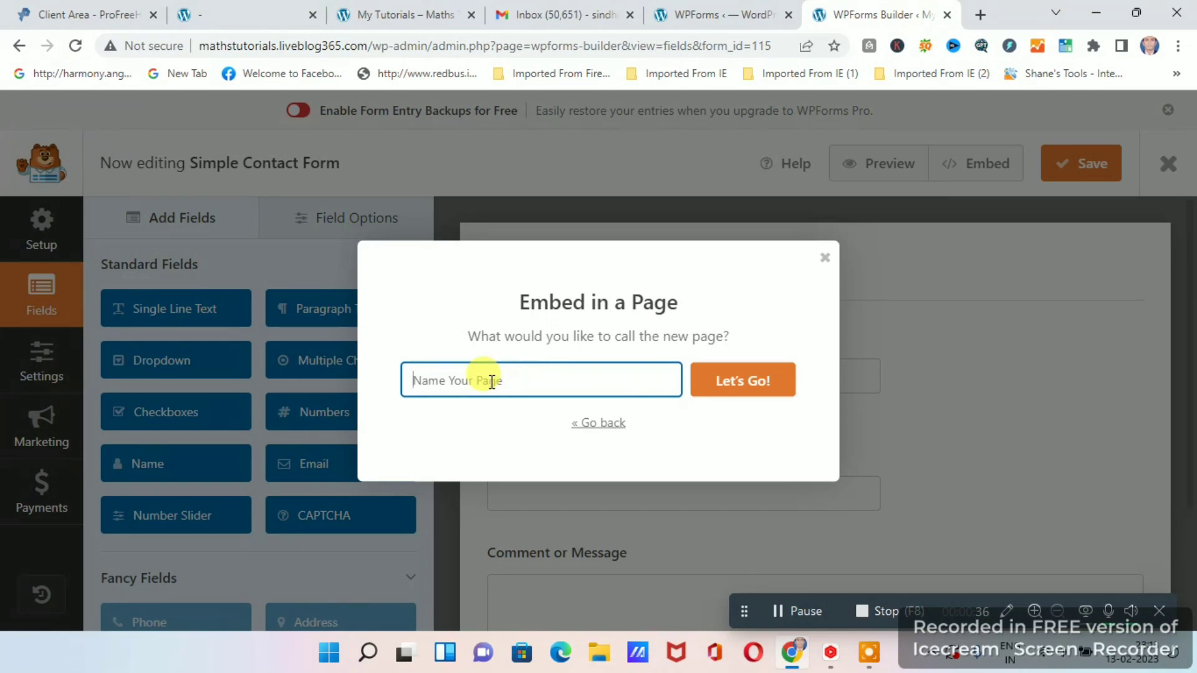
type("Contact Us")
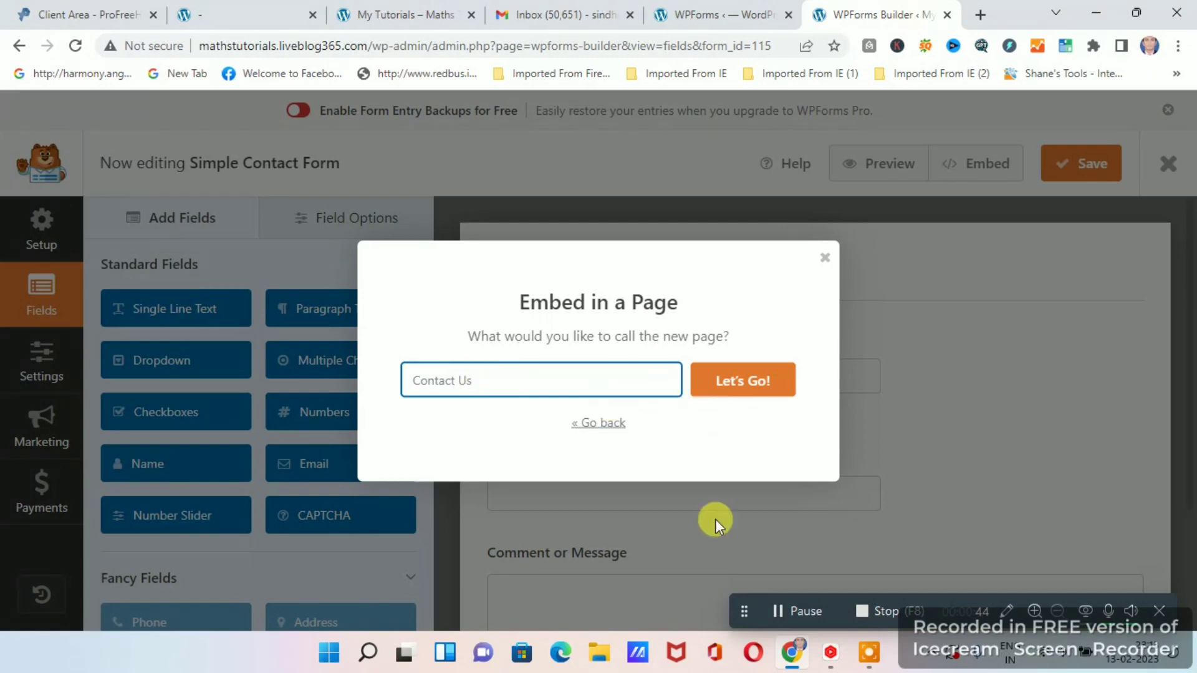
Check the navigation menu and content of the My Tutorials home page, then return to the form builder.
left_click(412, 19)
scroll(677, 292, "down", 2)
scroll(677, 292, "up", 2)
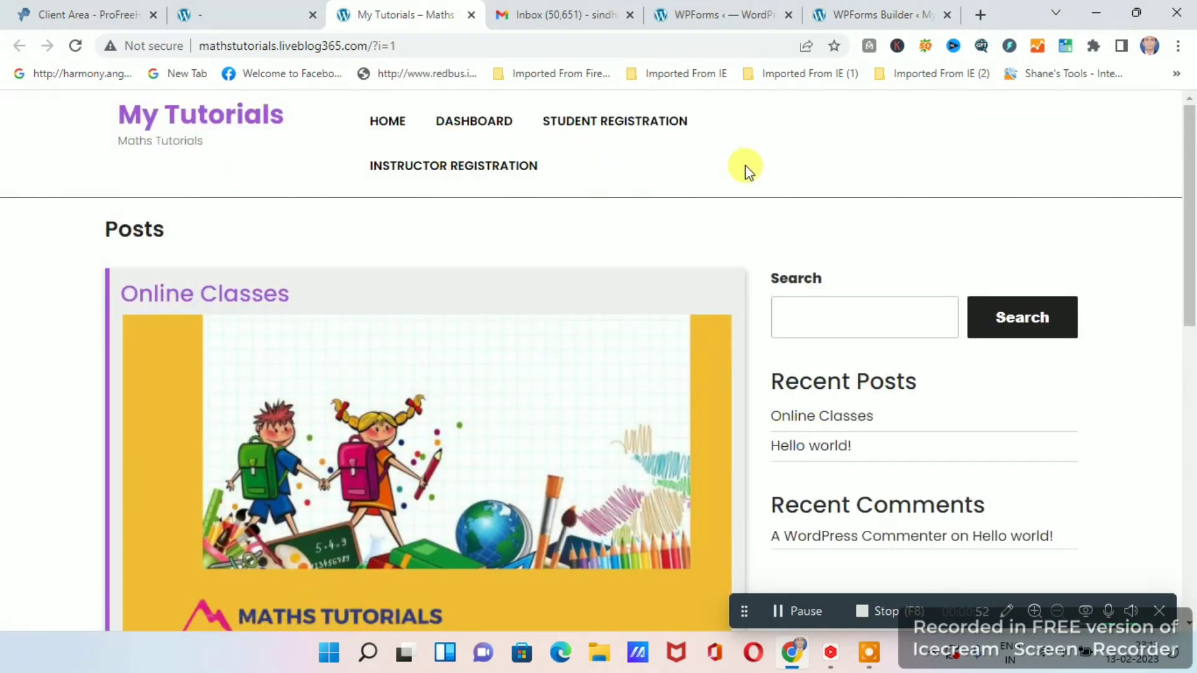
scroll(756, 398, "down", 10)
scroll(810, 397, "up", 10)
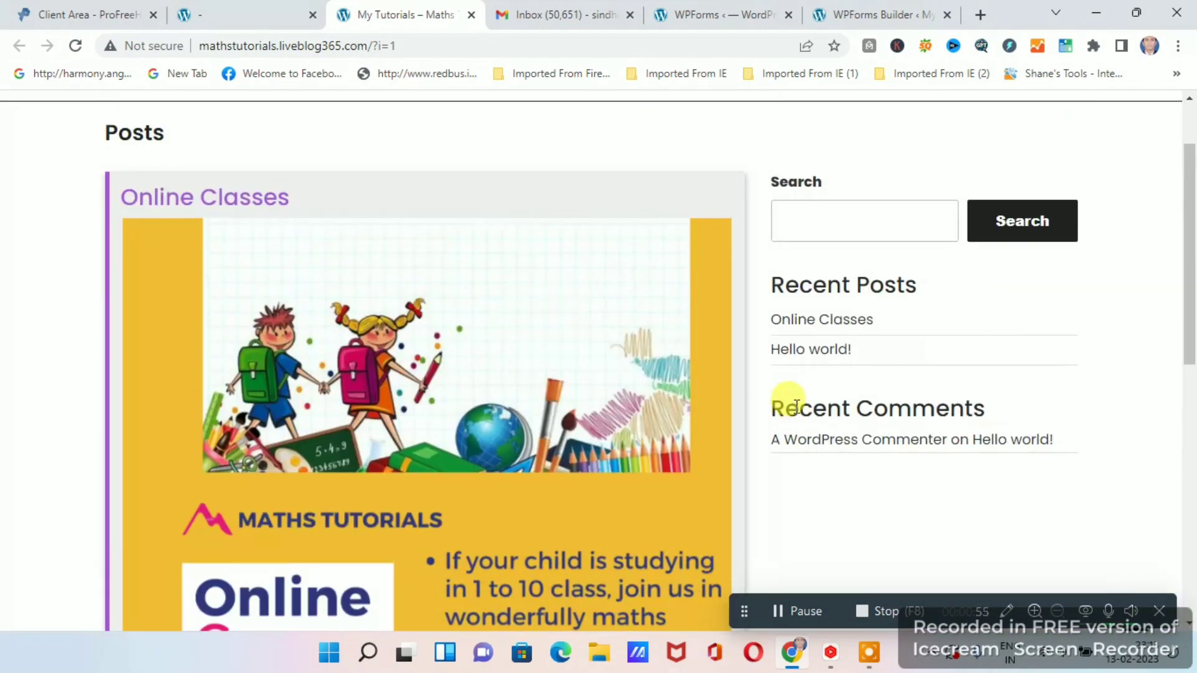
left_click(869, 15)
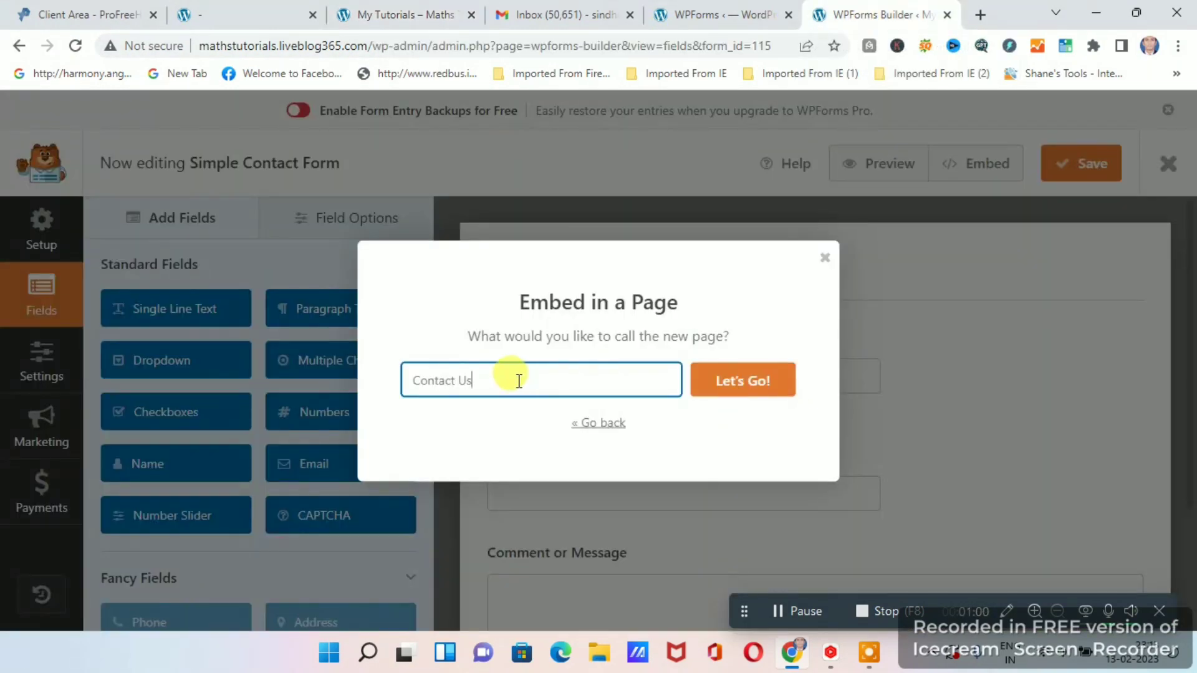
Create the Contact Us page with the embedded form, check its layout and publish it.
left_click(748, 382)
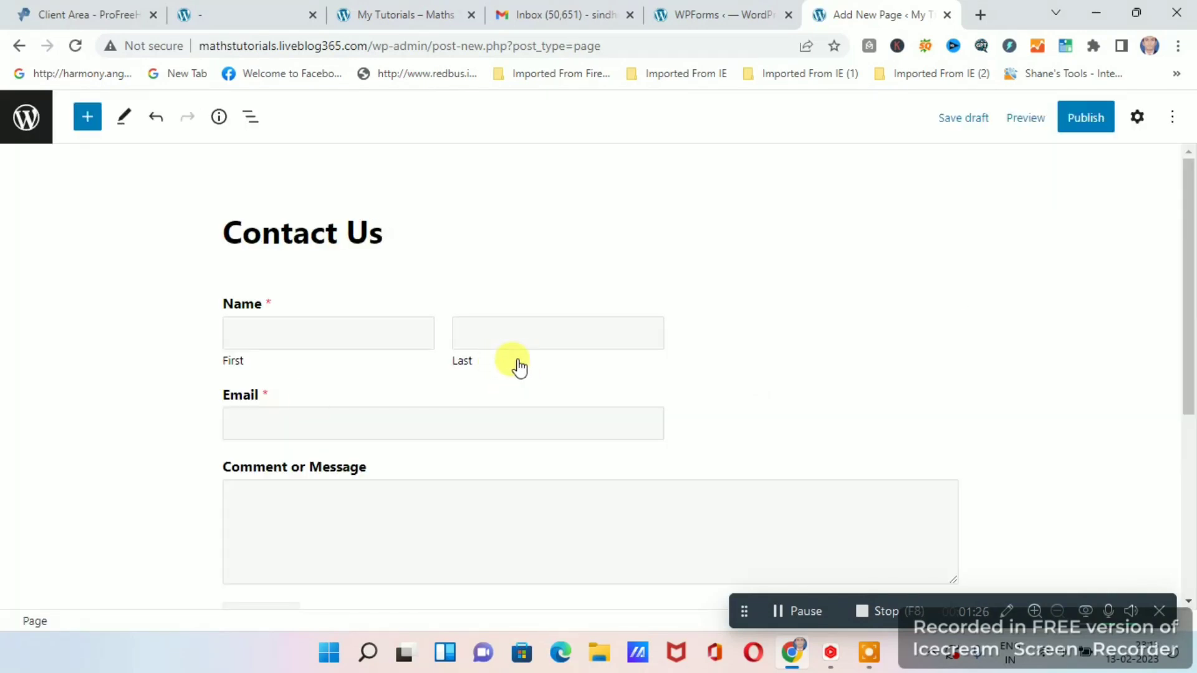
scroll(634, 329, "down", 4)
scroll(682, 327, "up", 4)
scroll(654, 371, "down", 3)
scroll(653, 369, "up", 1)
scroll(660, 370, "up", 2)
scroll(561, 370, "down", 1)
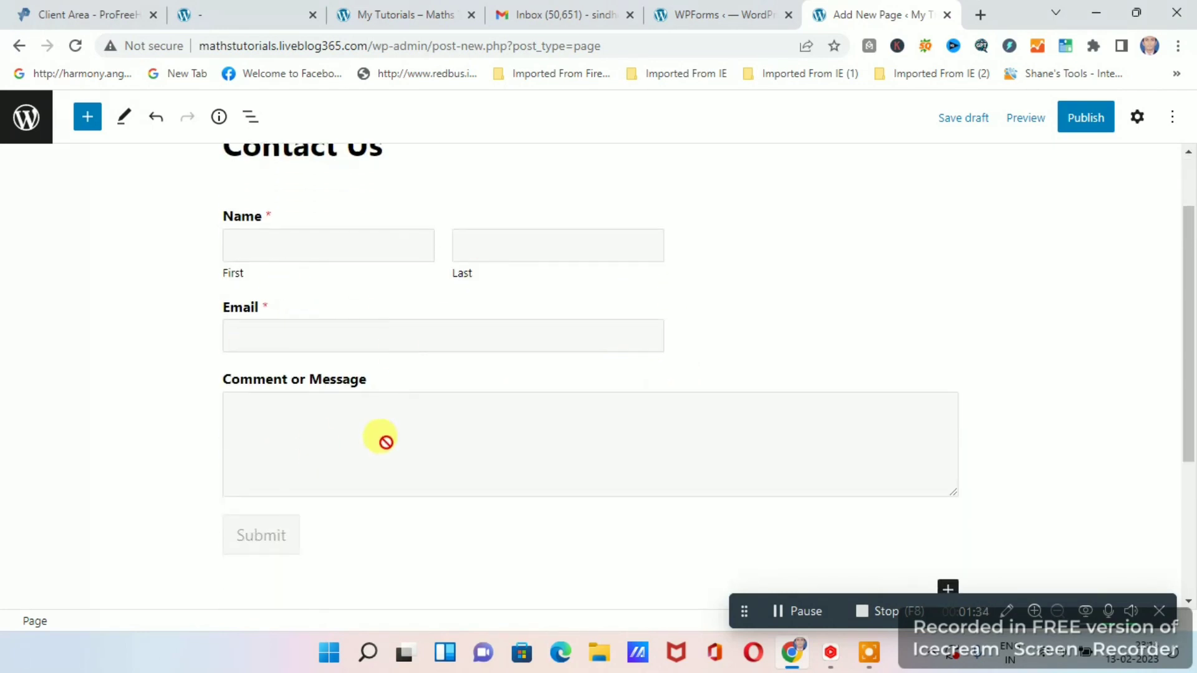
scroll(773, 416, "up", 1)
scroll(772, 417, "up", 1)
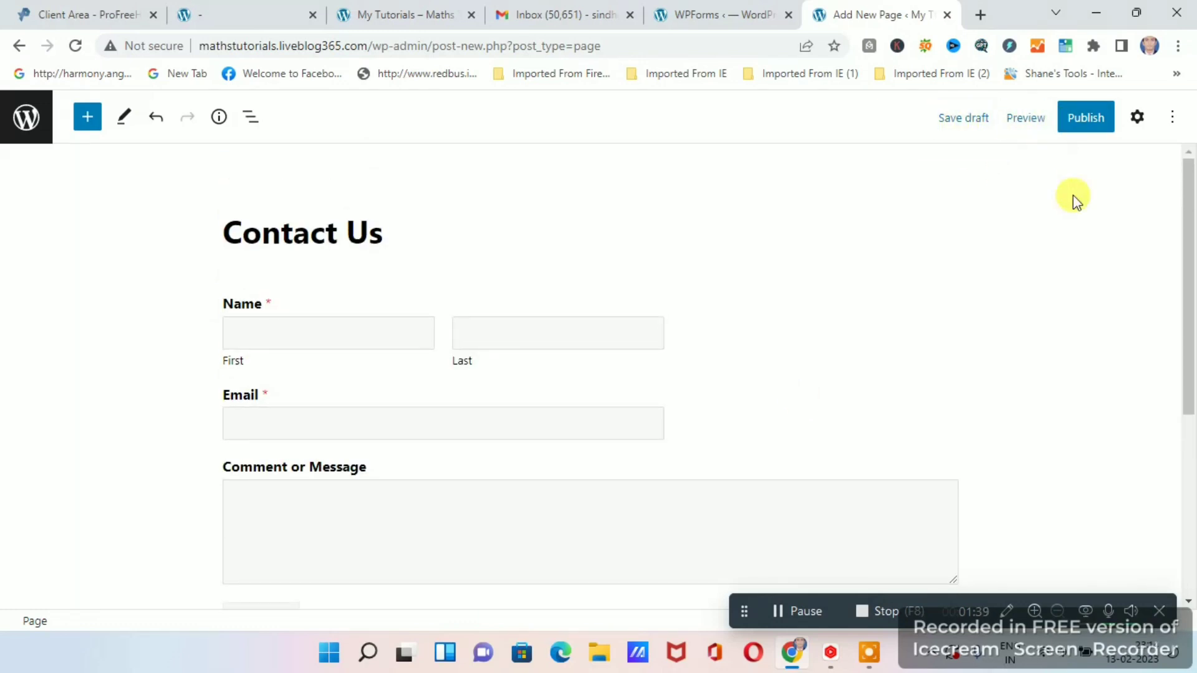
left_click(1087, 123)
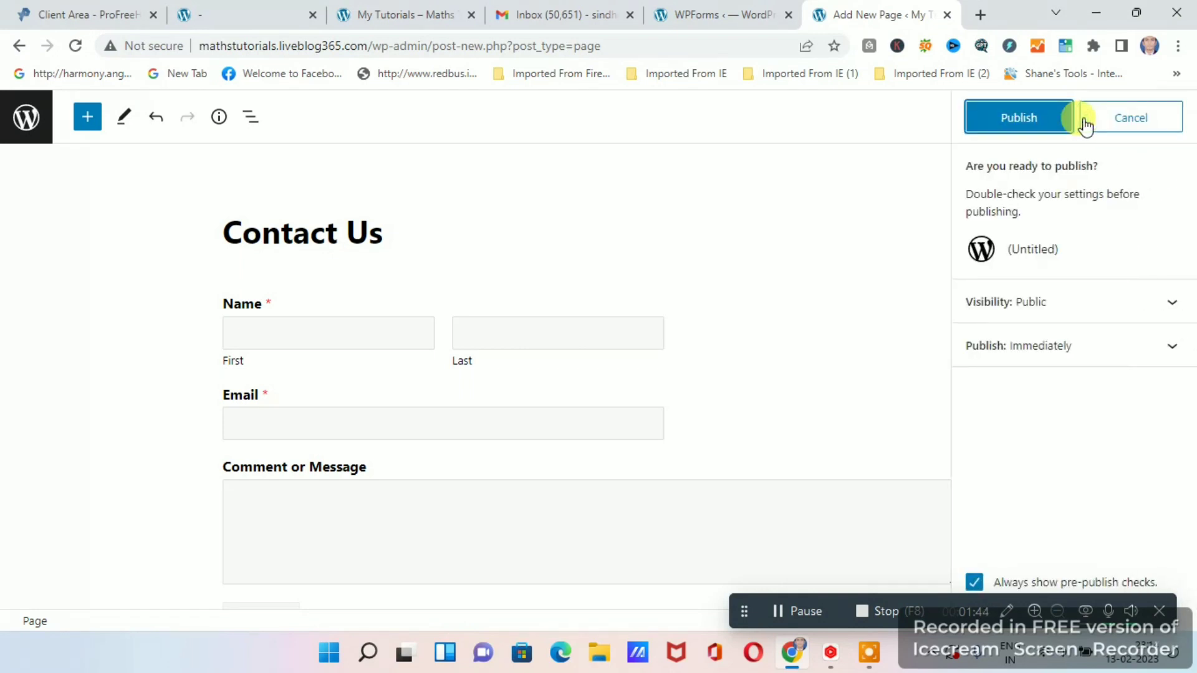
left_click(1019, 115)
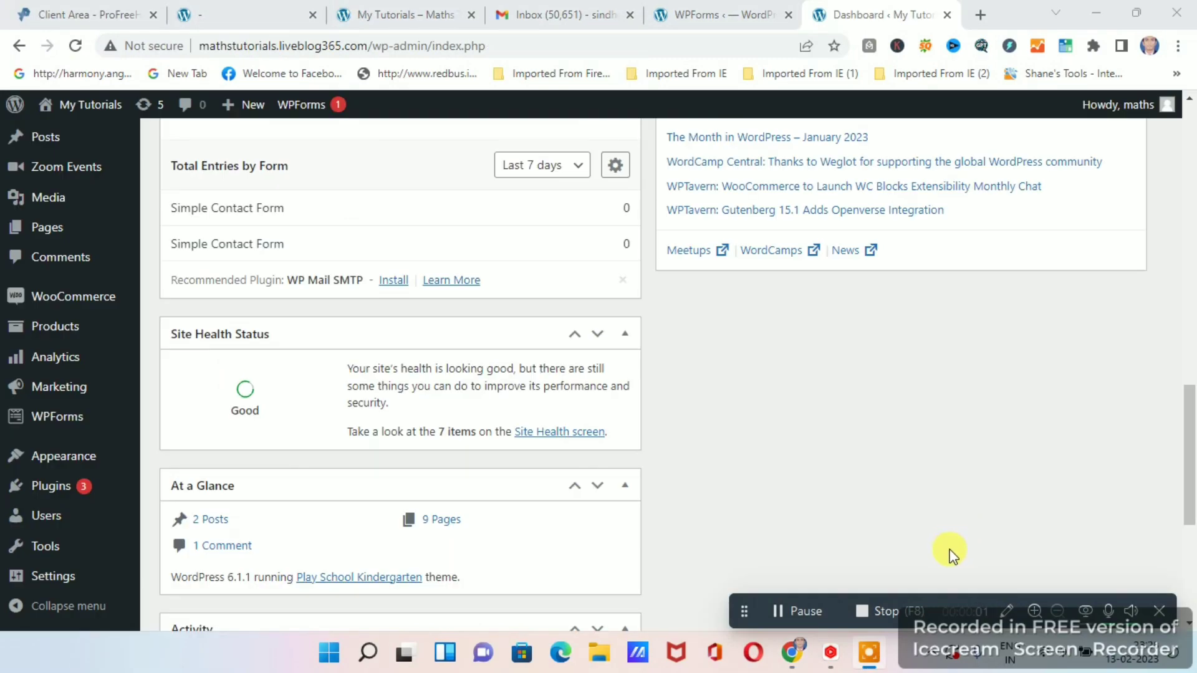
Open the list of all site pages and locate the Contact Us page.
scroll(869, 564, "up", 4)
mouse_move(40, 366)
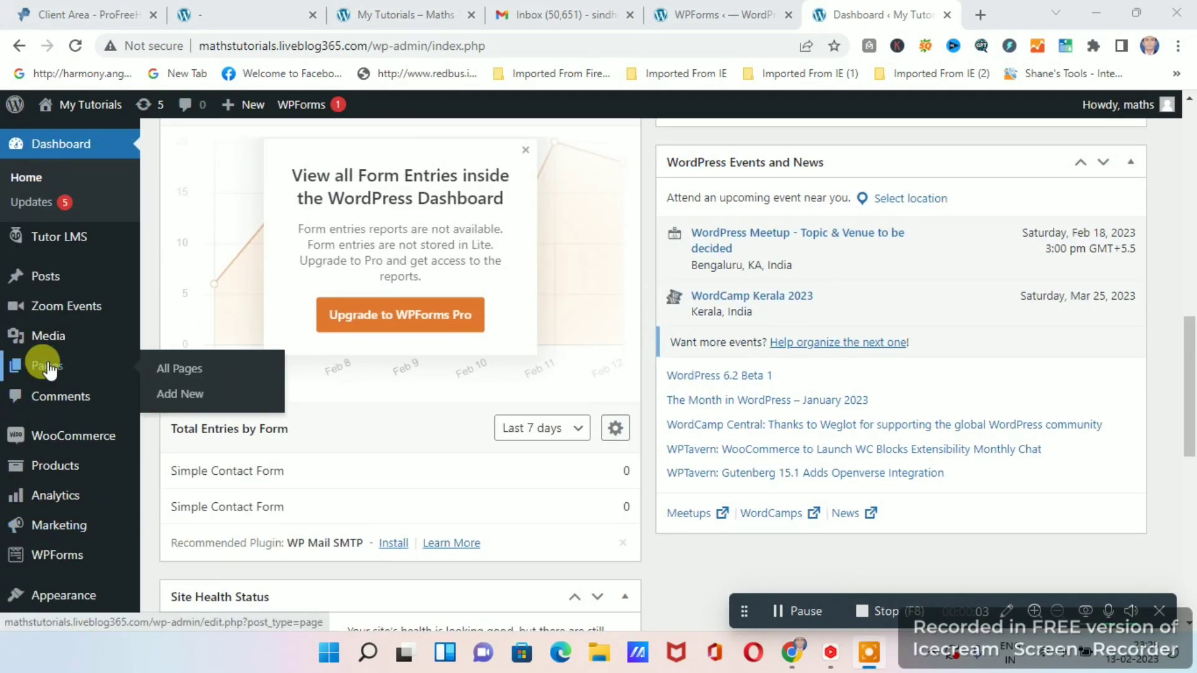
left_click(181, 370)
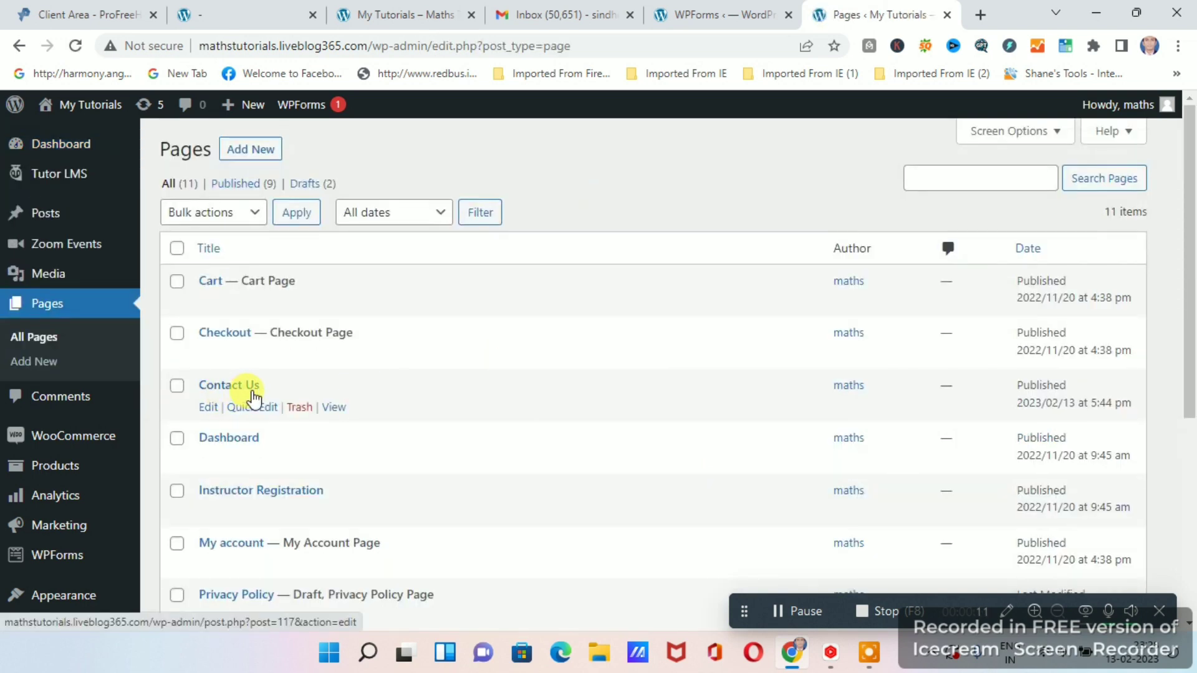
scroll(253, 393, "down", 1)
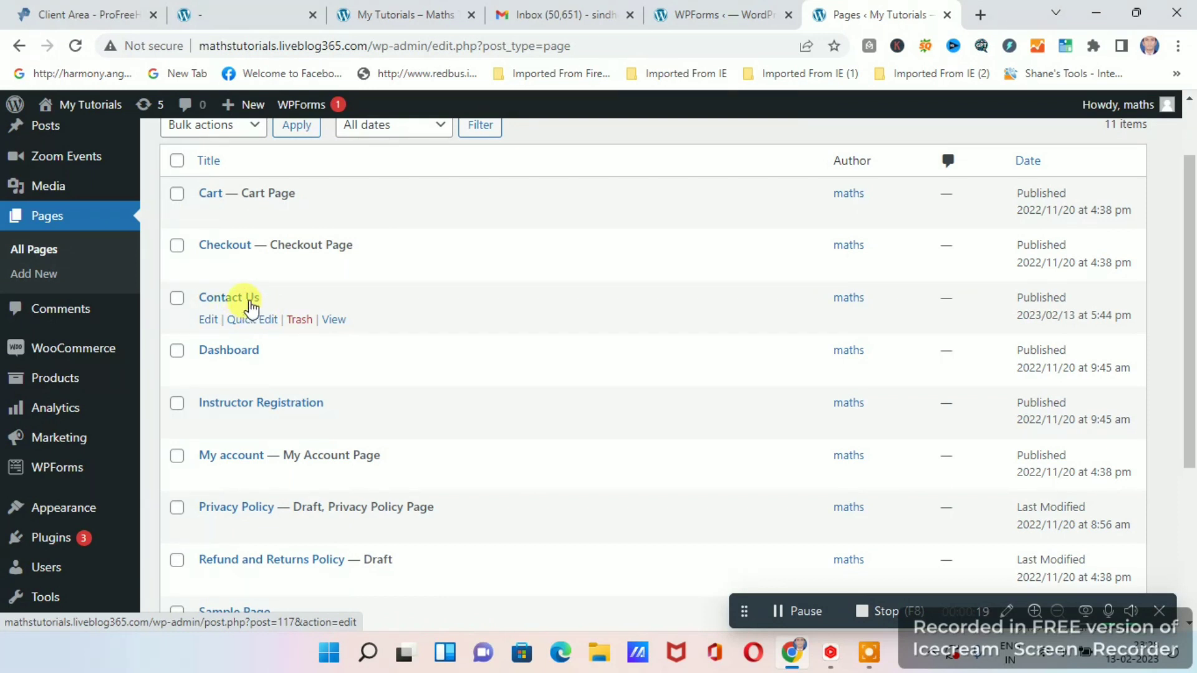
Add the Contact Us page to the site's navigation menu, Menu 1, and save the menu.
mouse_move(59, 508)
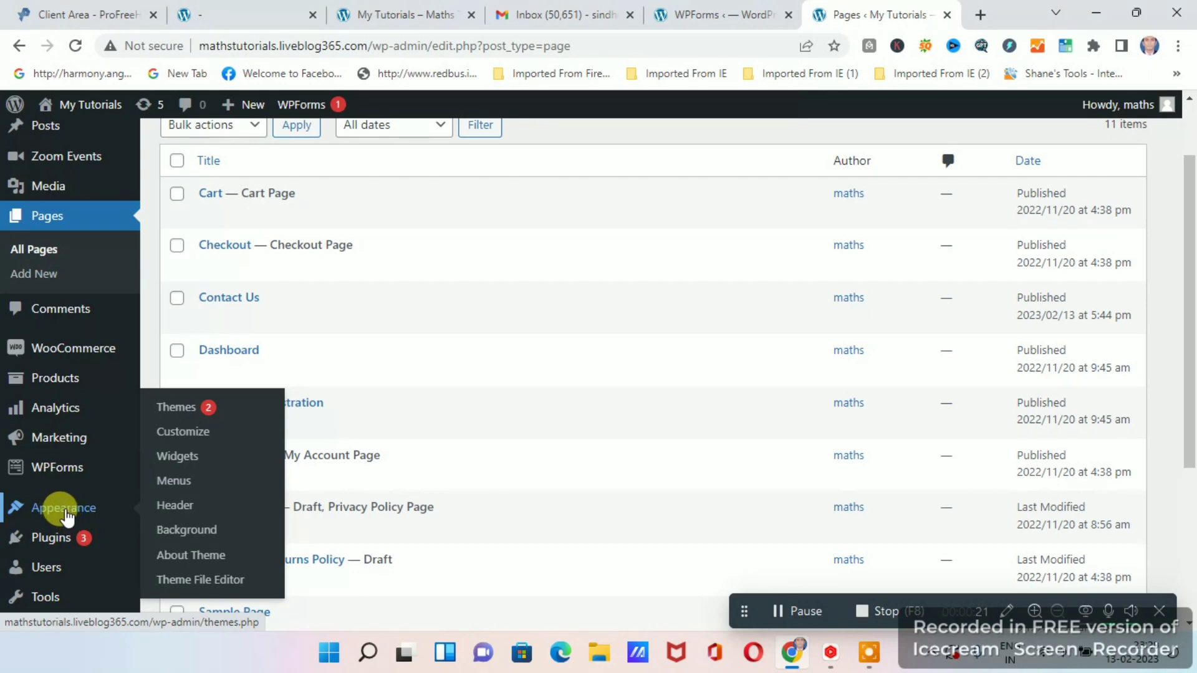
left_click(175, 484)
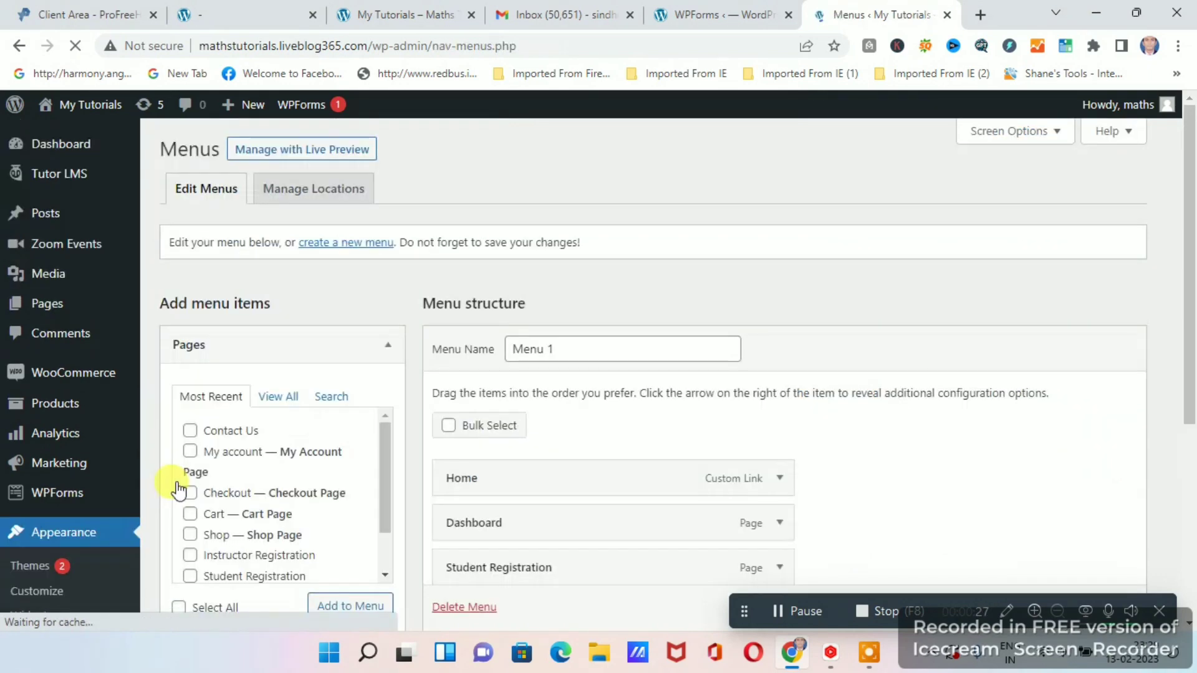
scroll(772, 379, "down", 4)
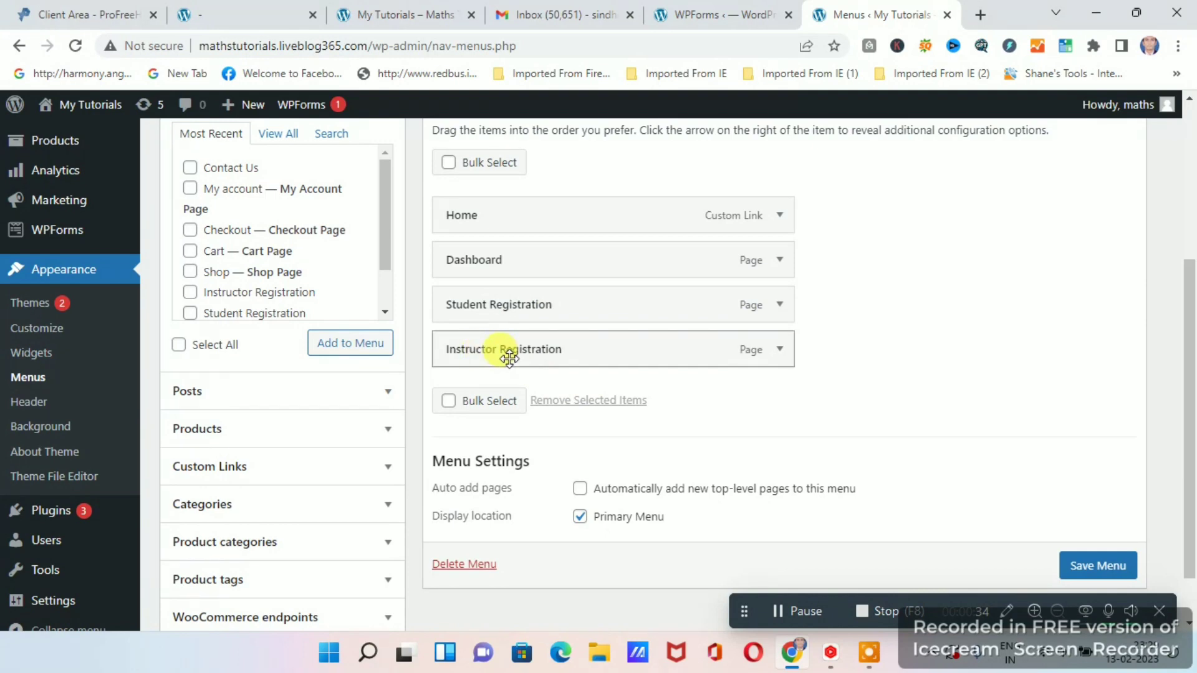
scroll(556, 358, "up", 1)
scroll(556, 359, "up", 1)
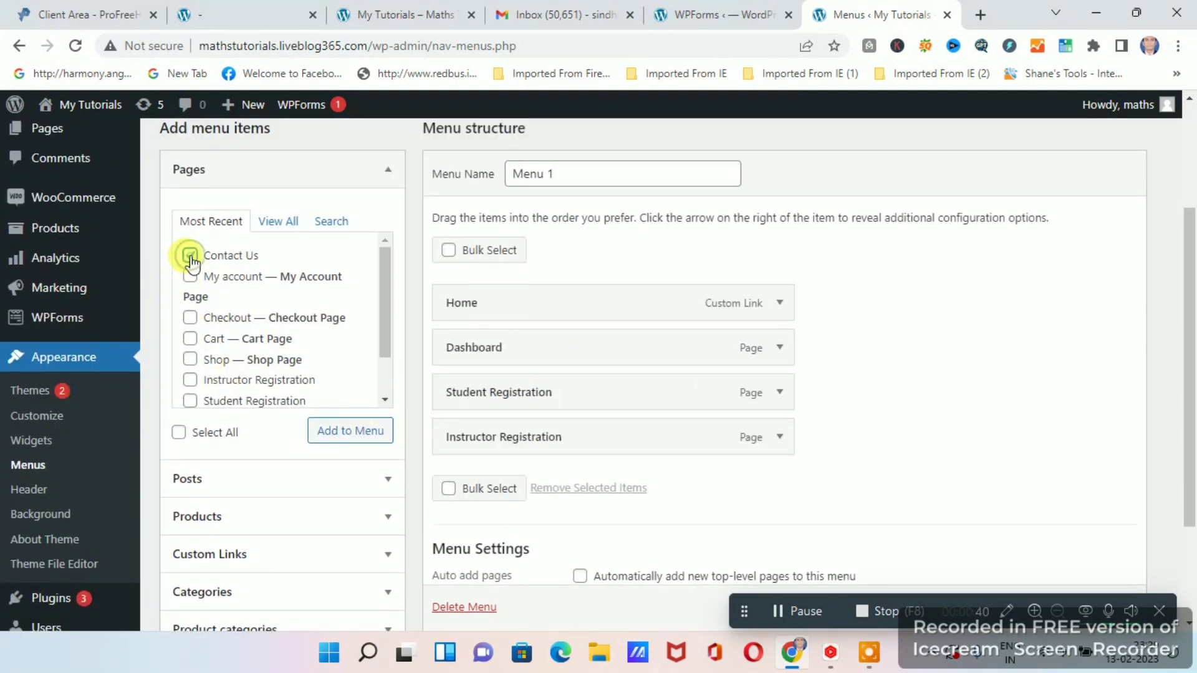
left_click(348, 431)
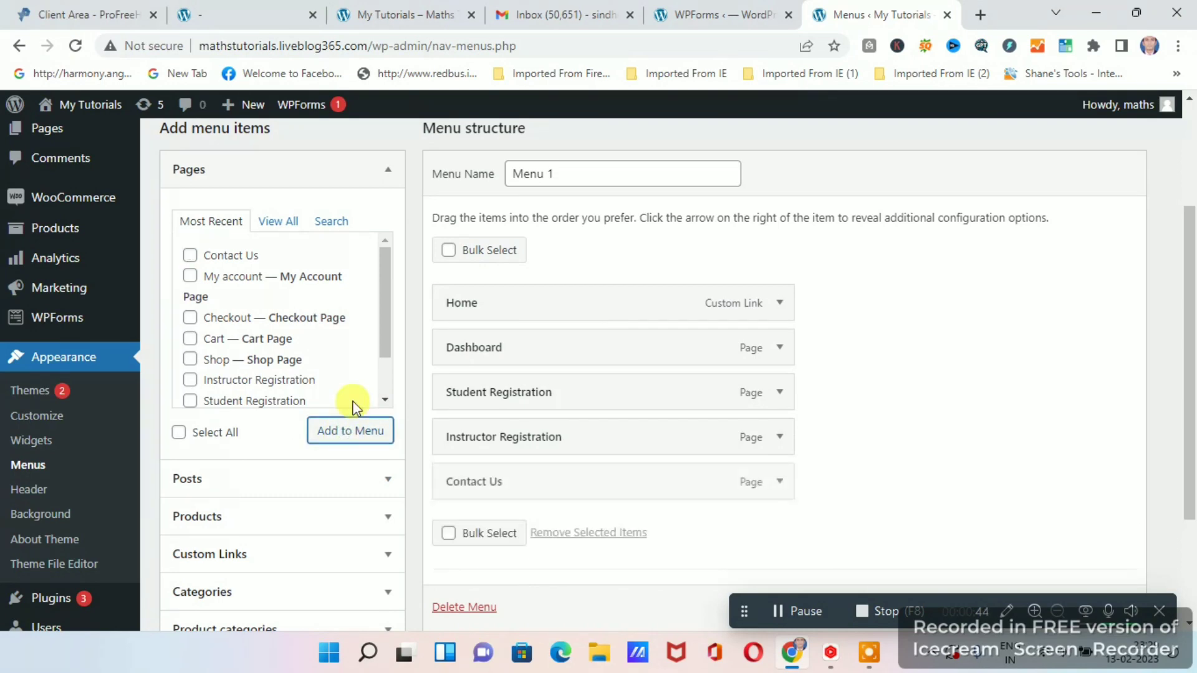
scroll(778, 478, "down", 1)
scroll(574, 425, "down", 1)
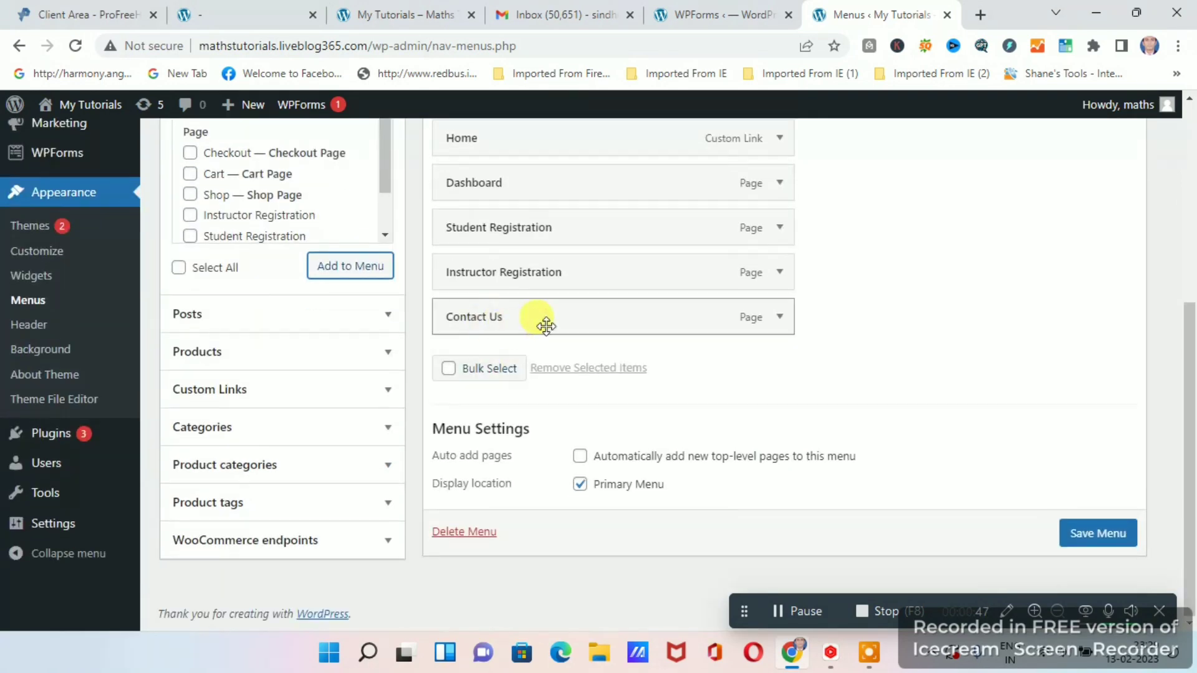
left_click(1098, 534)
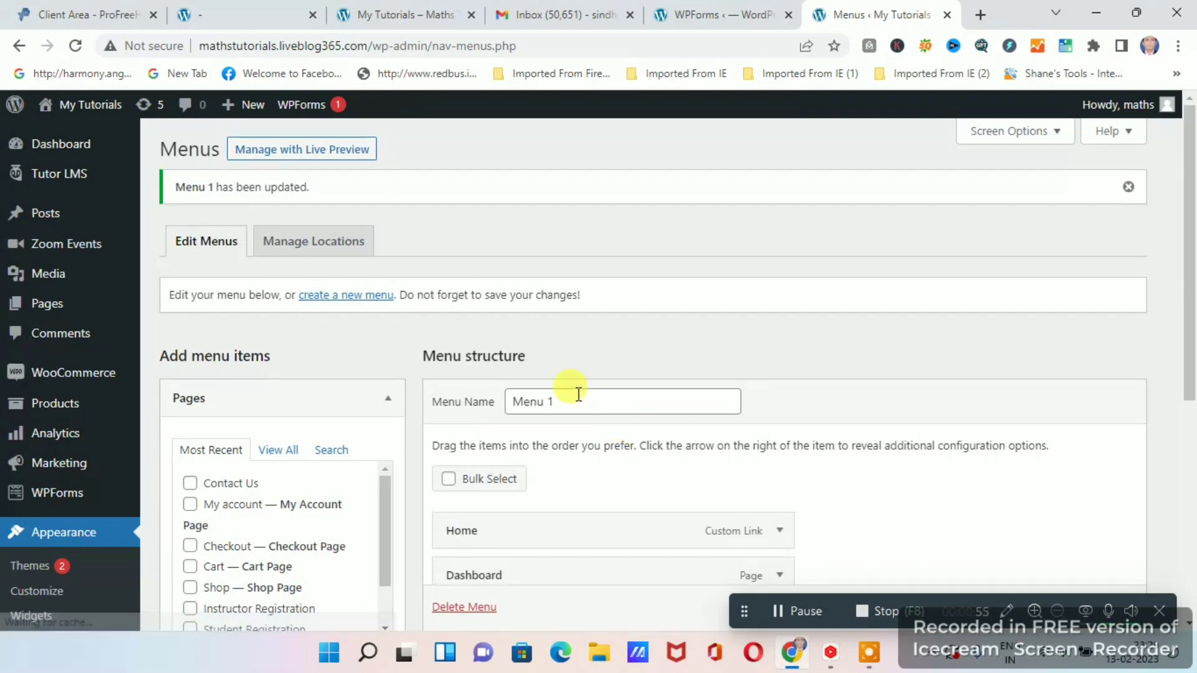
Reload the live My Tutorials site and open its Contact Us page from the navigation.
scroll(576, 397, "down", 1)
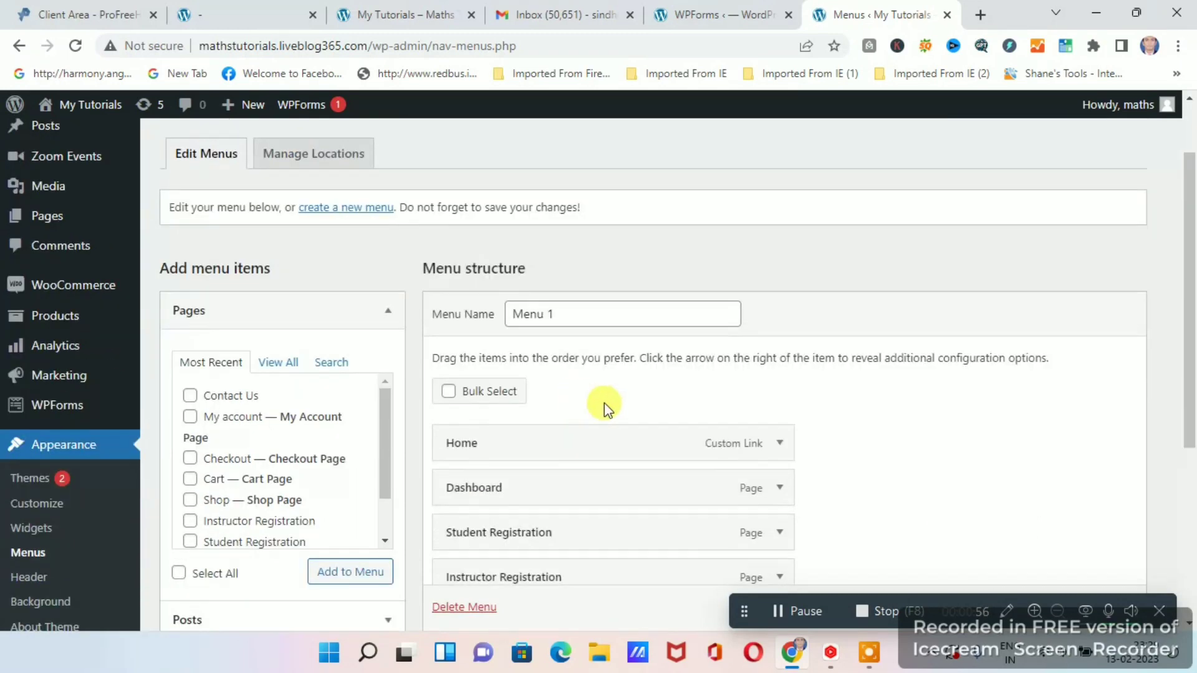
left_click(402, 16)
left_click(75, 45)
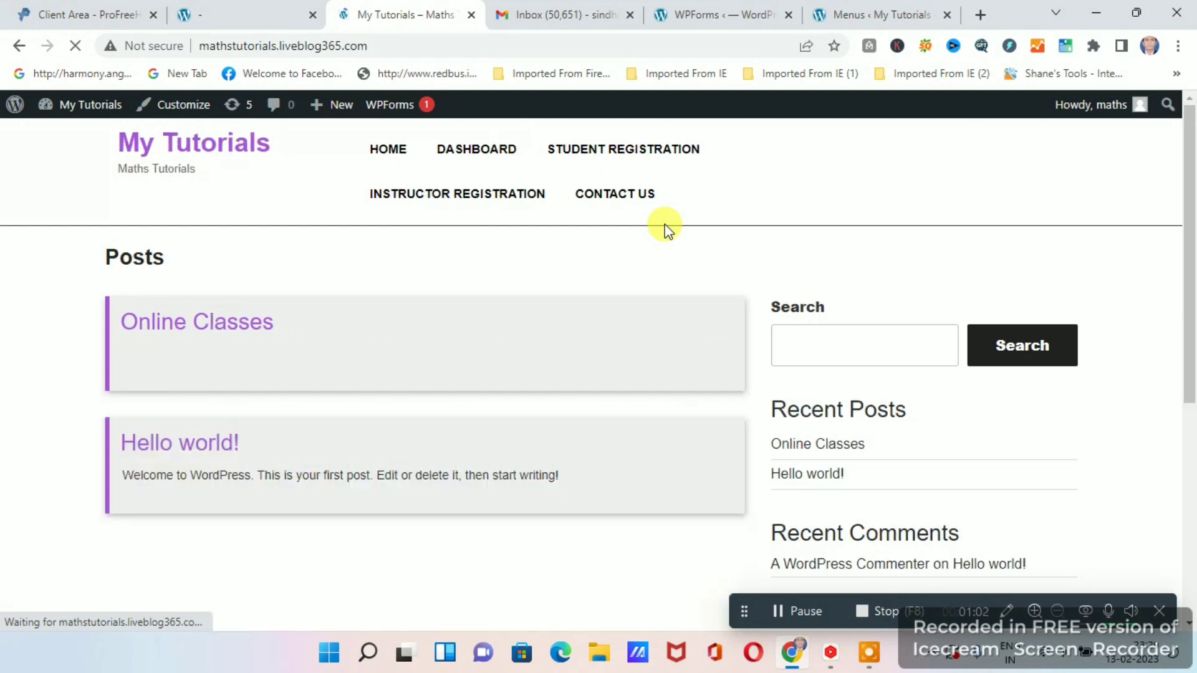
left_click(618, 200)
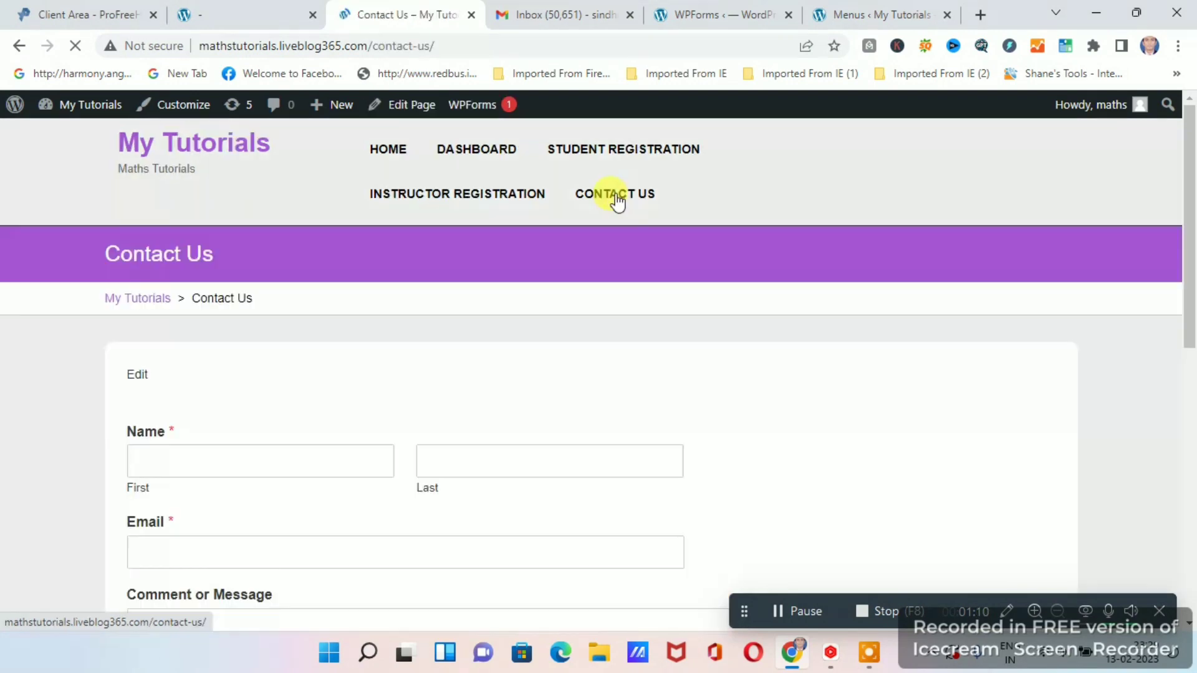
Examine the name, email and message fields of the form embedded in the live Contact Us page.
scroll(492, 385, "down", 4)
scroll(507, 390, "up", 3)
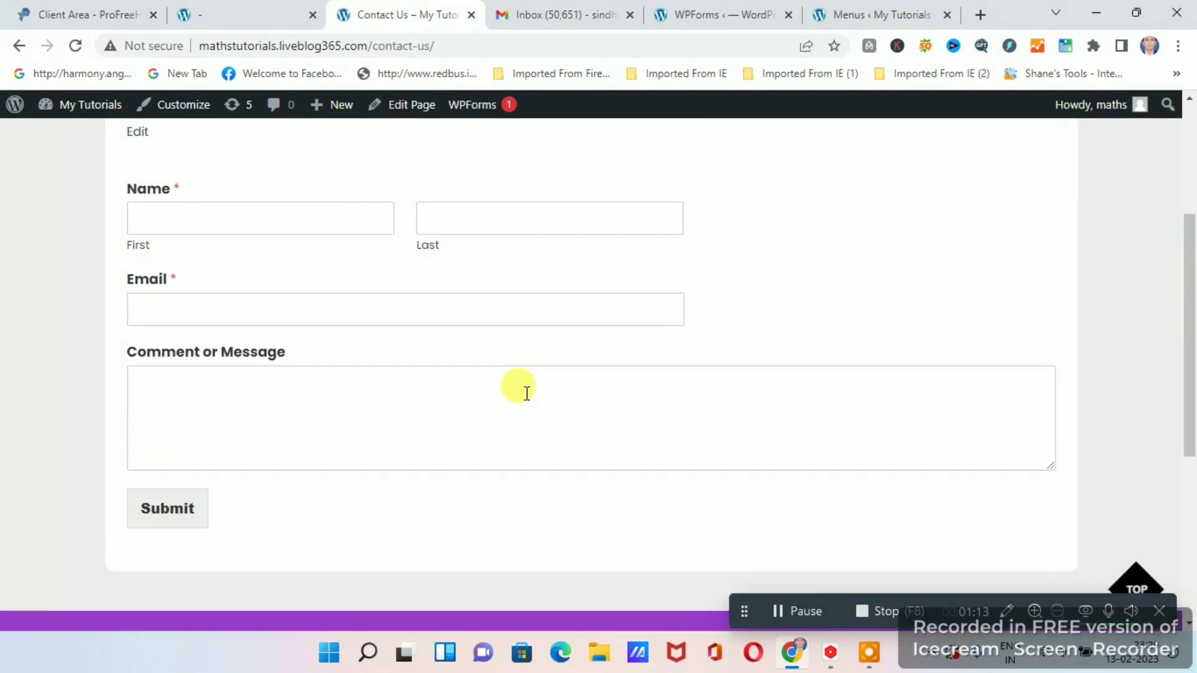
scroll(531, 395, "down", 2)
scroll(560, 390, "down", 2)
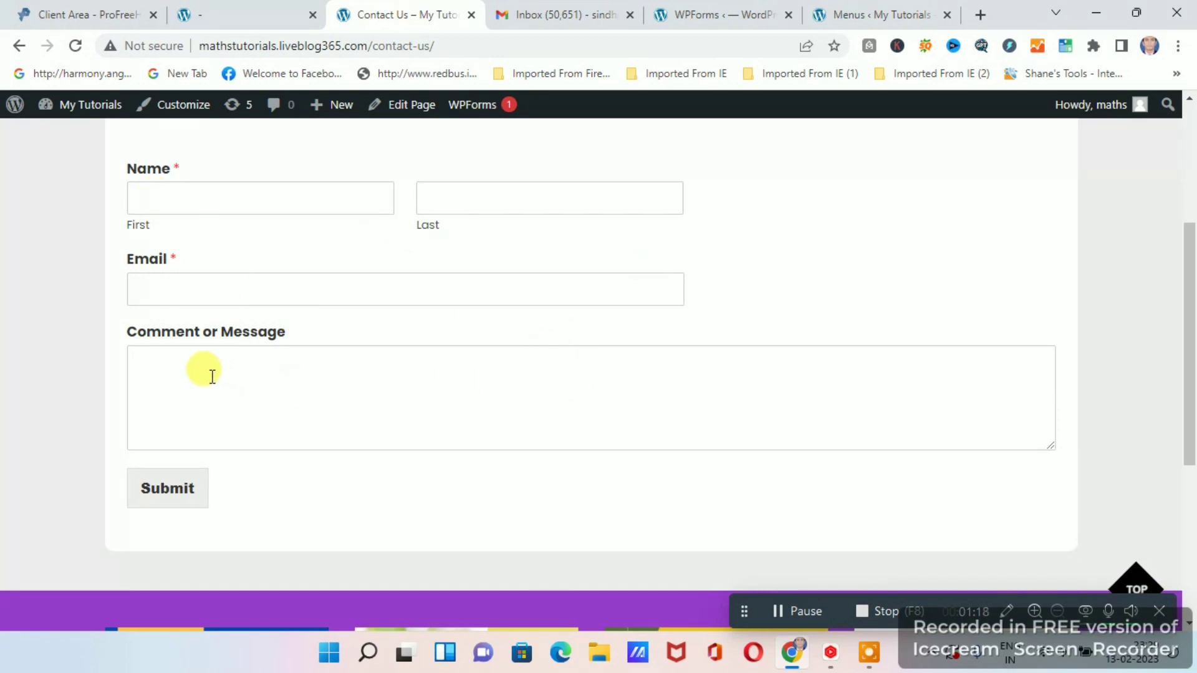
scroll(717, 420, "up", 3)
scroll(684, 421, "down", 3)
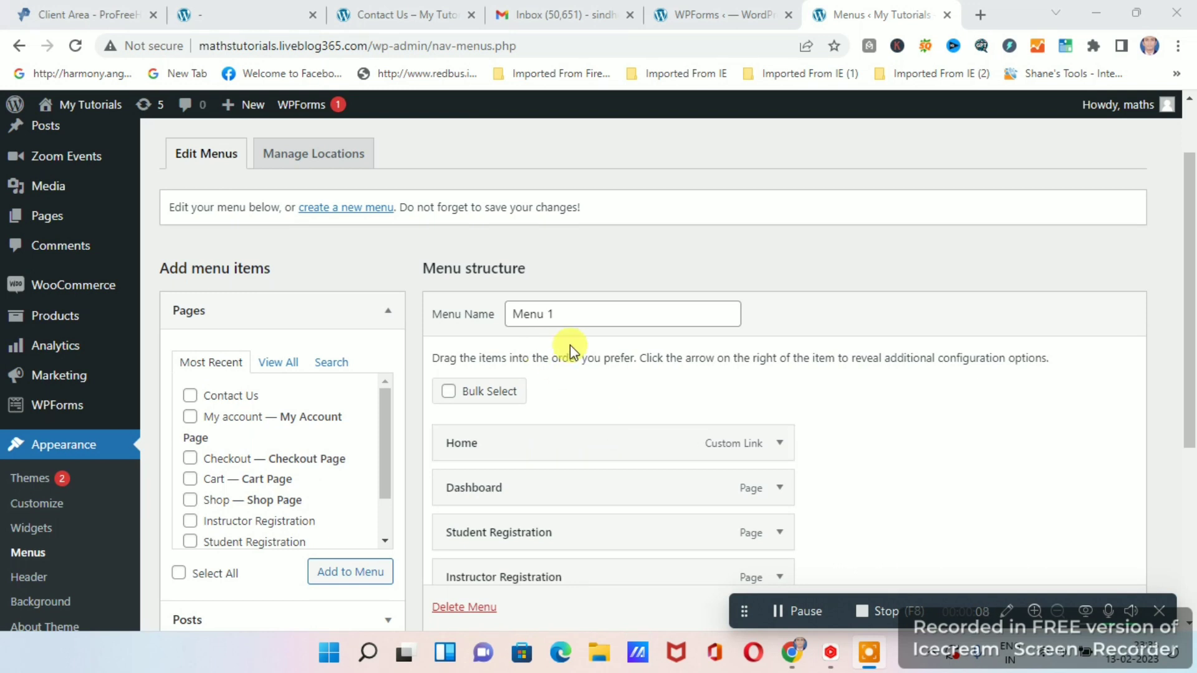
Start a new WPForms form from the Blank Form template, after looking over the available templates.
mouse_move(60, 417)
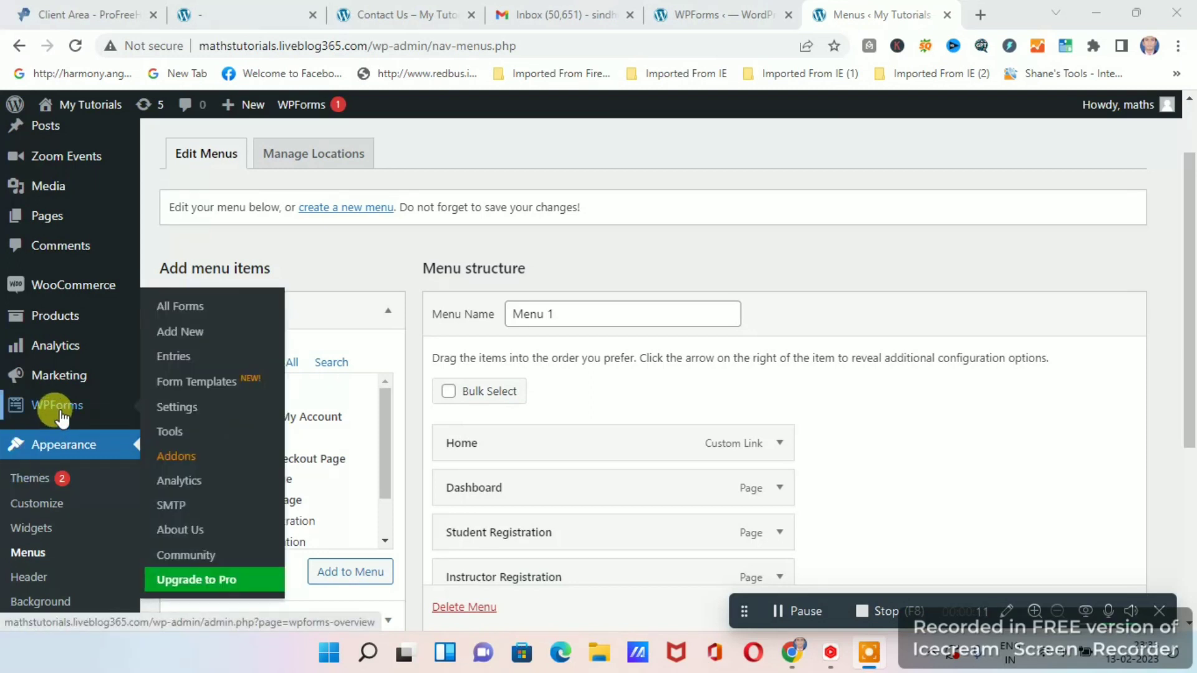
left_click(181, 336)
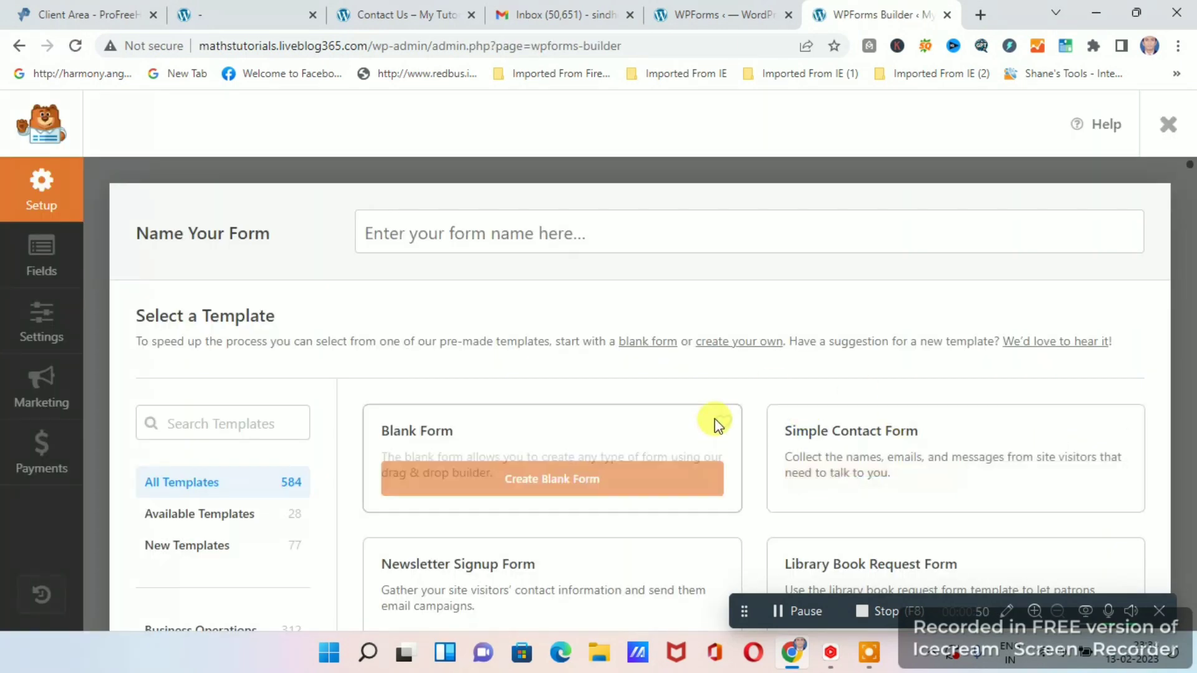
scroll(664, 378, "down", 3)
scroll(694, 372, "down", 4)
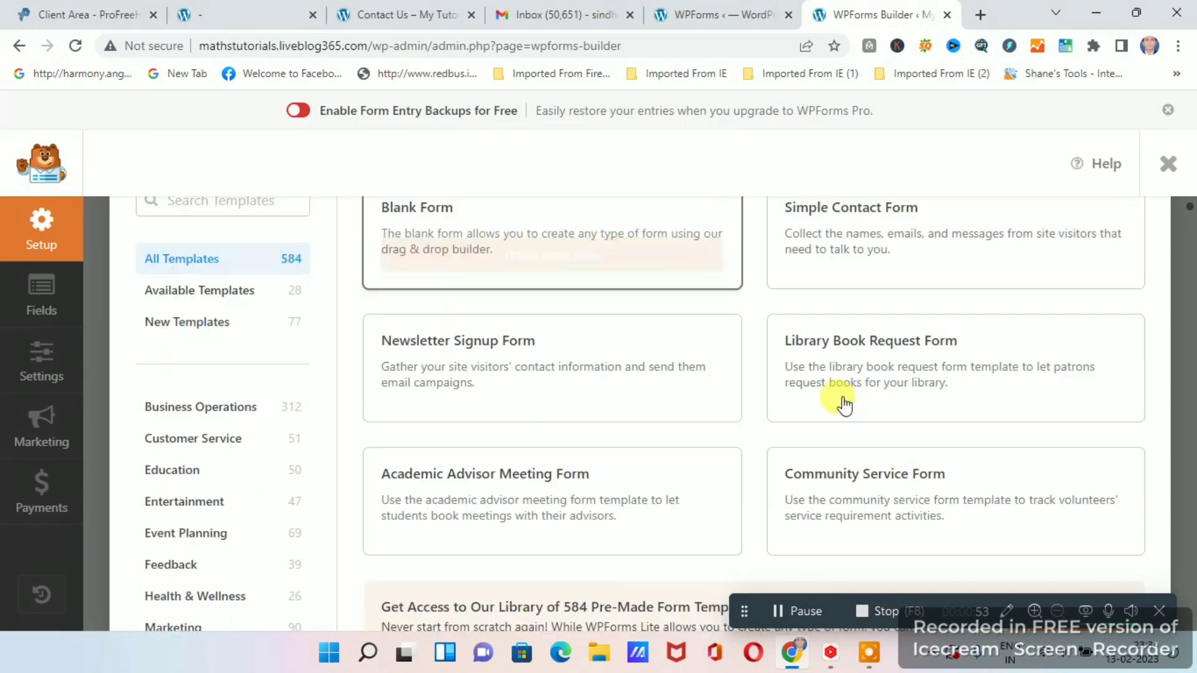
scroll(896, 407, "up", 5)
scroll(547, 405, "down", 1)
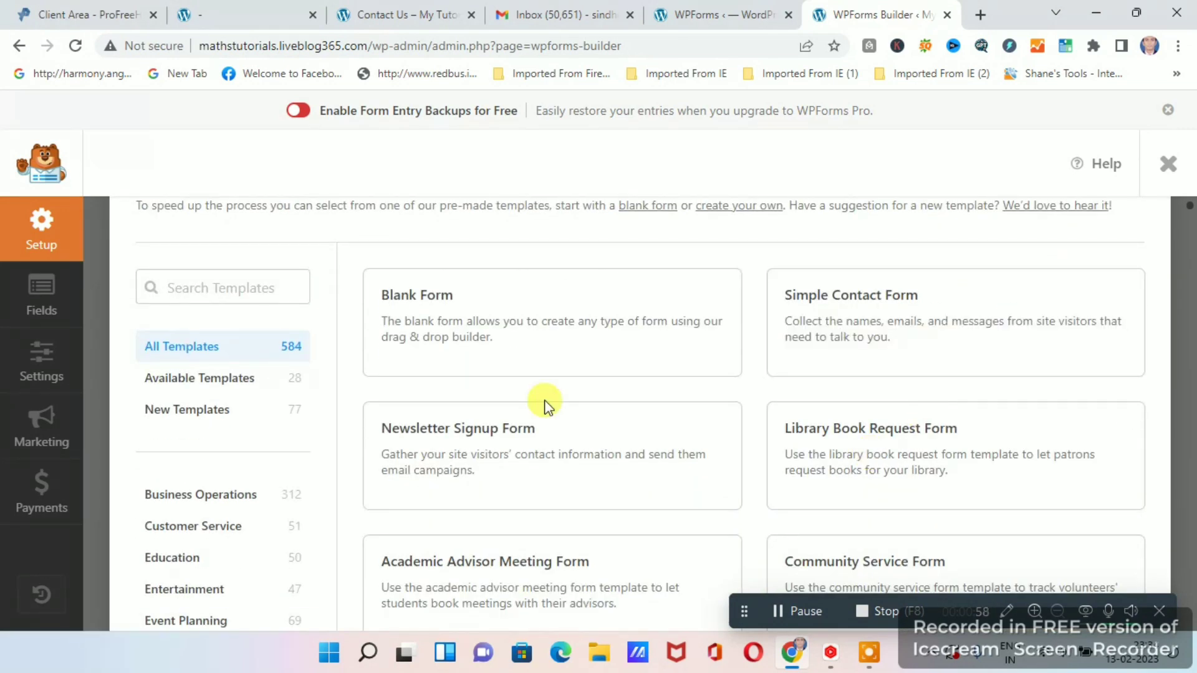
mouse_move(428, 334)
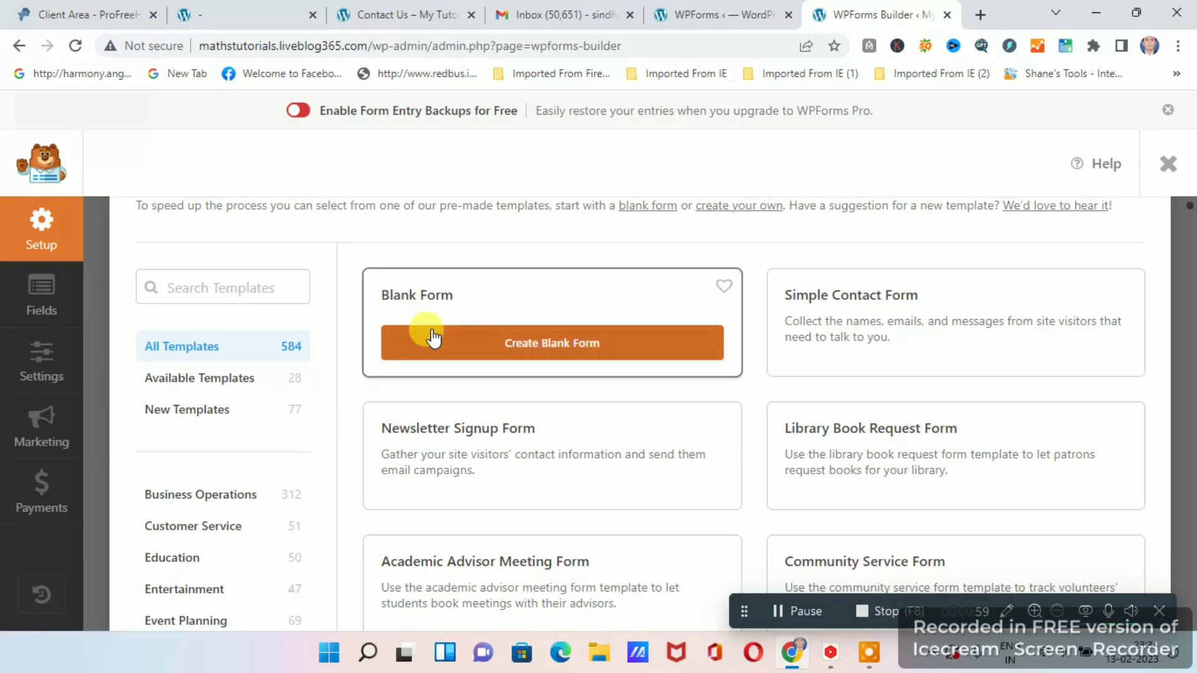
left_click(547, 348)
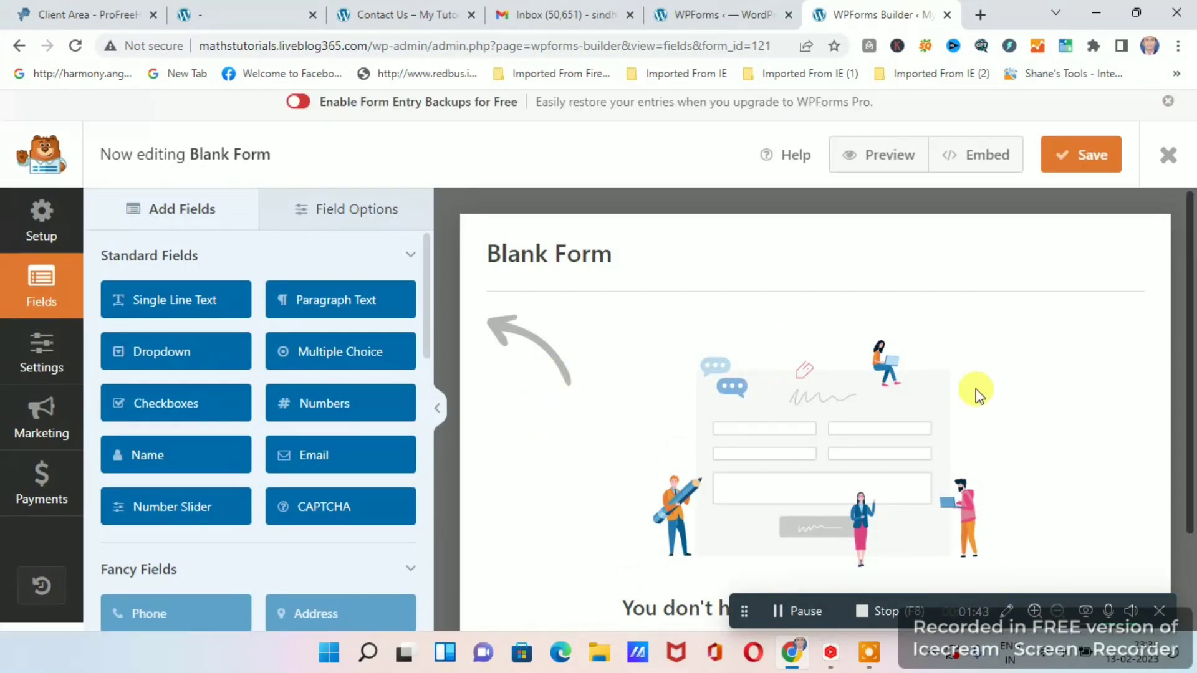
Add a Name field to the blank form and place a Numbers field below it.
scroll(249, 436, "down", 2)
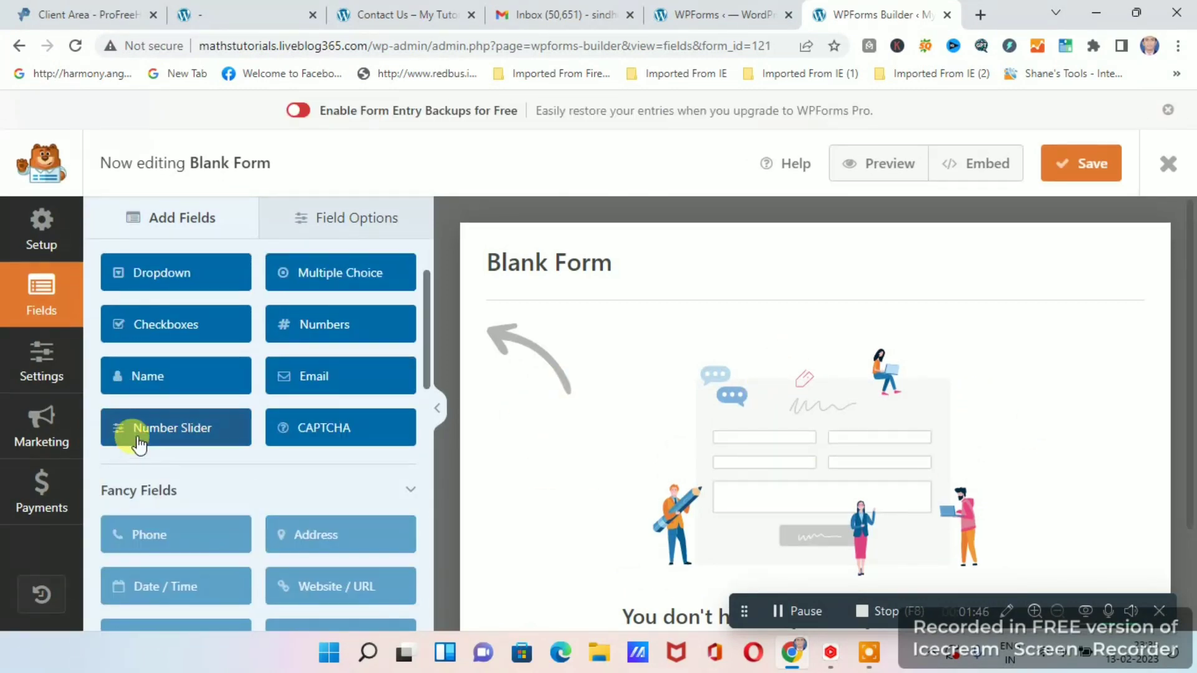
scroll(299, 437, "up", 2)
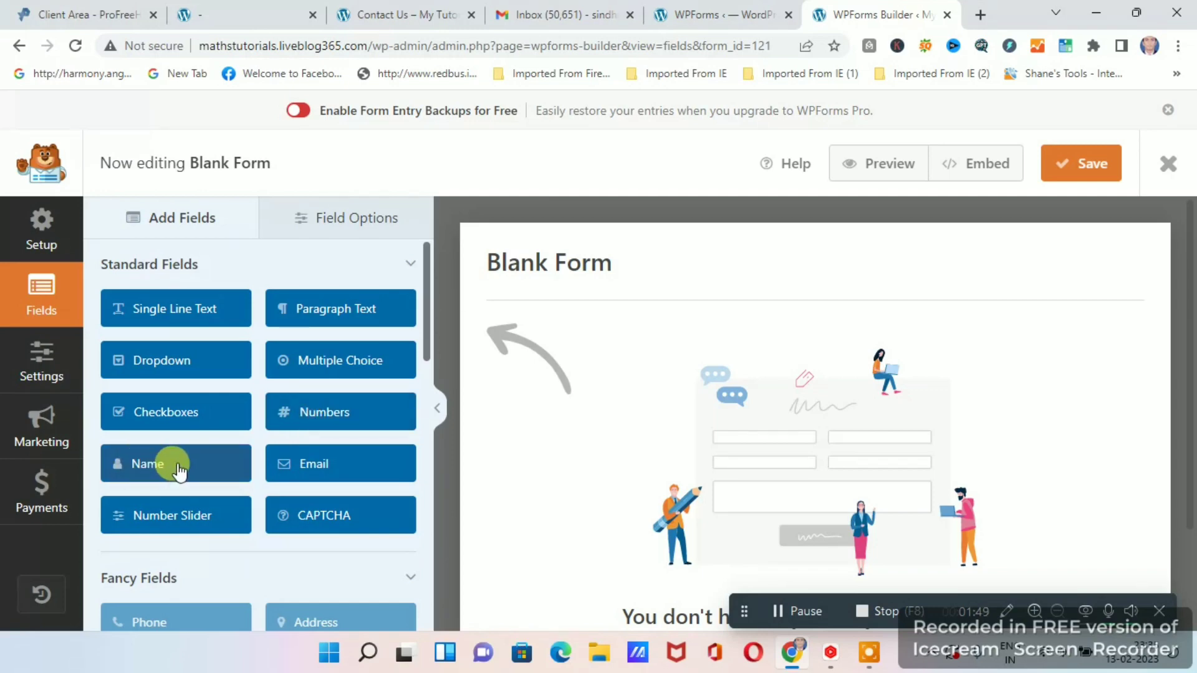
left_click_drag(179, 472, 555, 401)
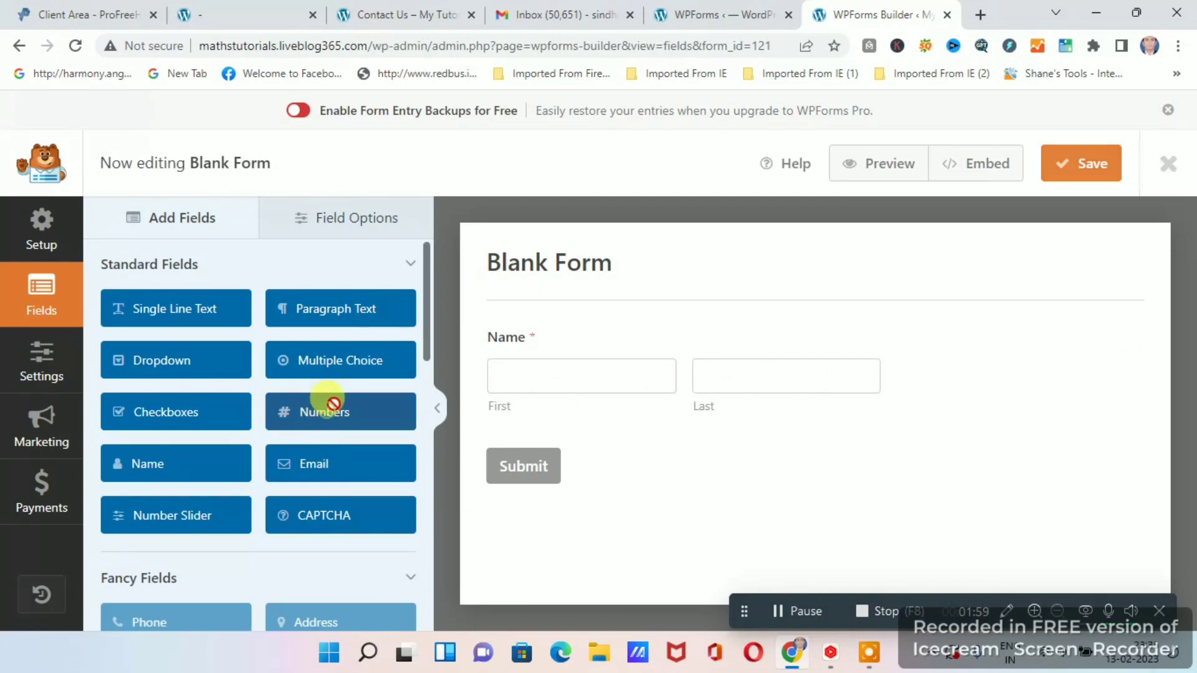
mouse_move(323, 402)
left_mouse_down()
mouse_move(334, 404)
mouse_move(322, 408)
left_mouse_up()
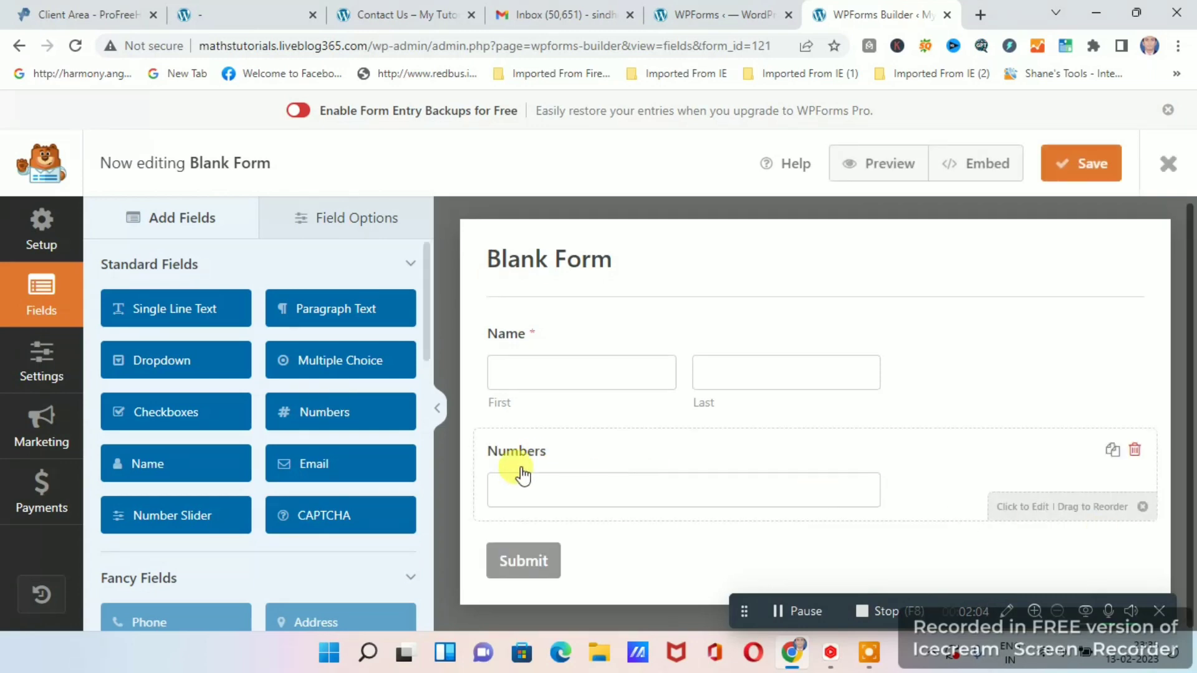
left_click_drag(539, 456, 537, 446)
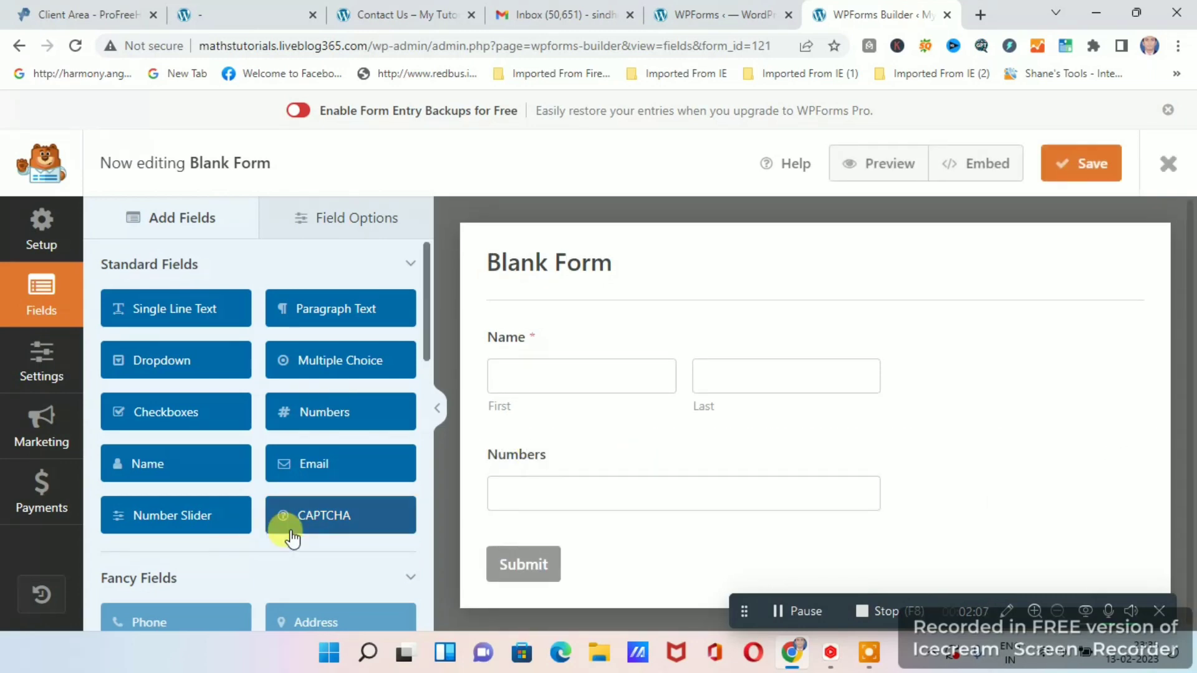
Change the label of the Numbers field to "Mobile No".
scroll(286, 535, "down", 1)
left_click(534, 462)
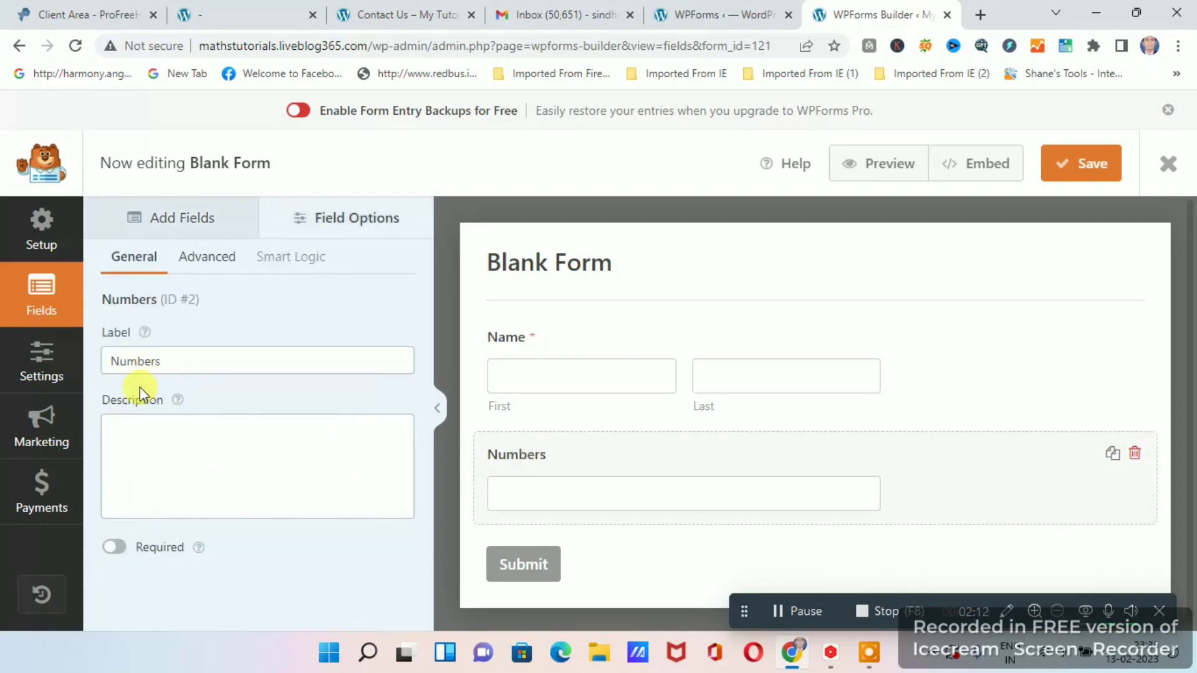
left_click(153, 361)
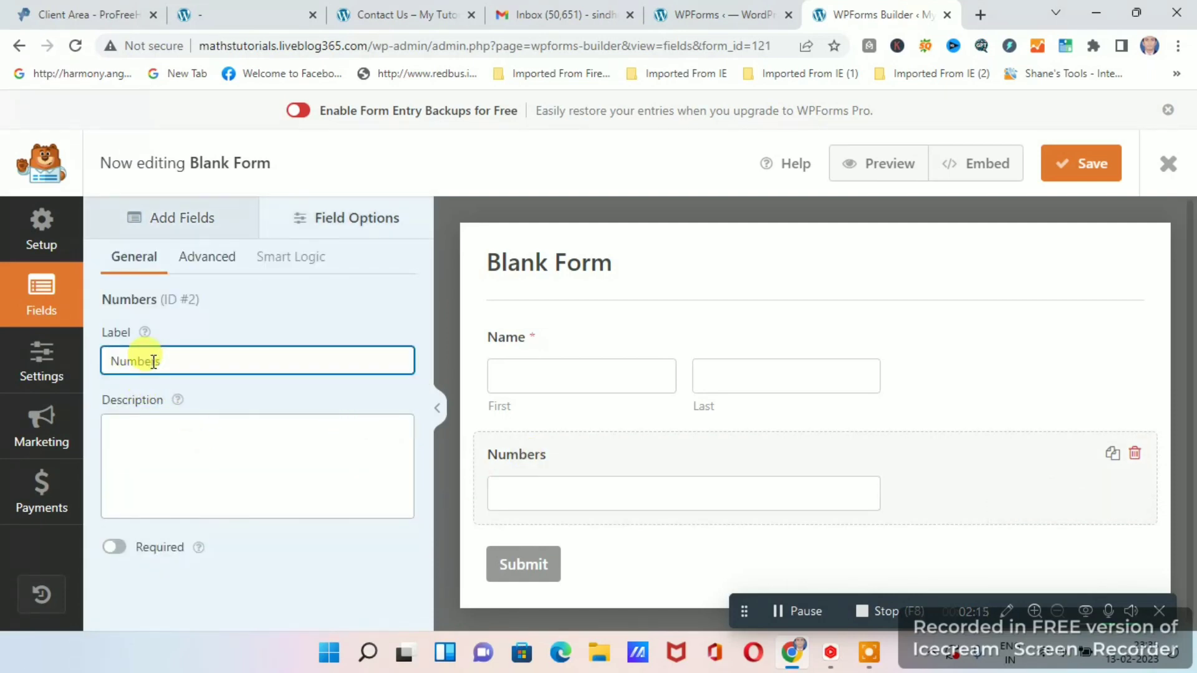
key("BackSpace")
key("BackSpace")
key("BackSpace")
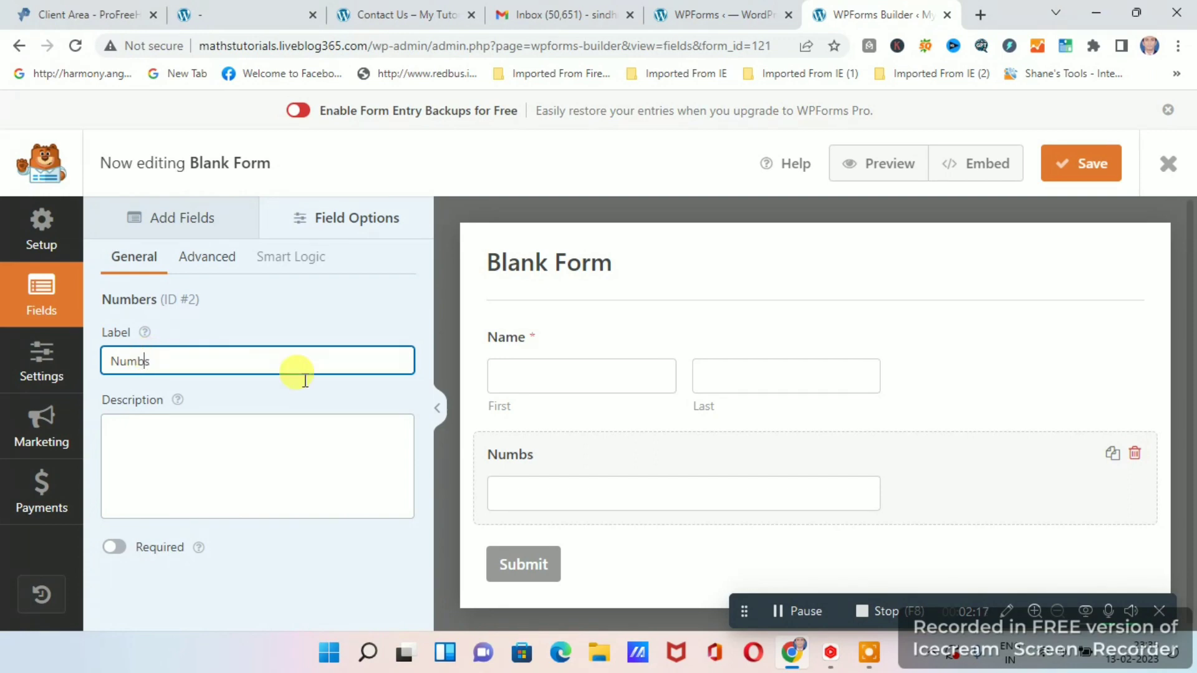
key("BackSpace")
key("BackSpace")
key("BackSpace")
key("BackSpace")
key("BackSpace")
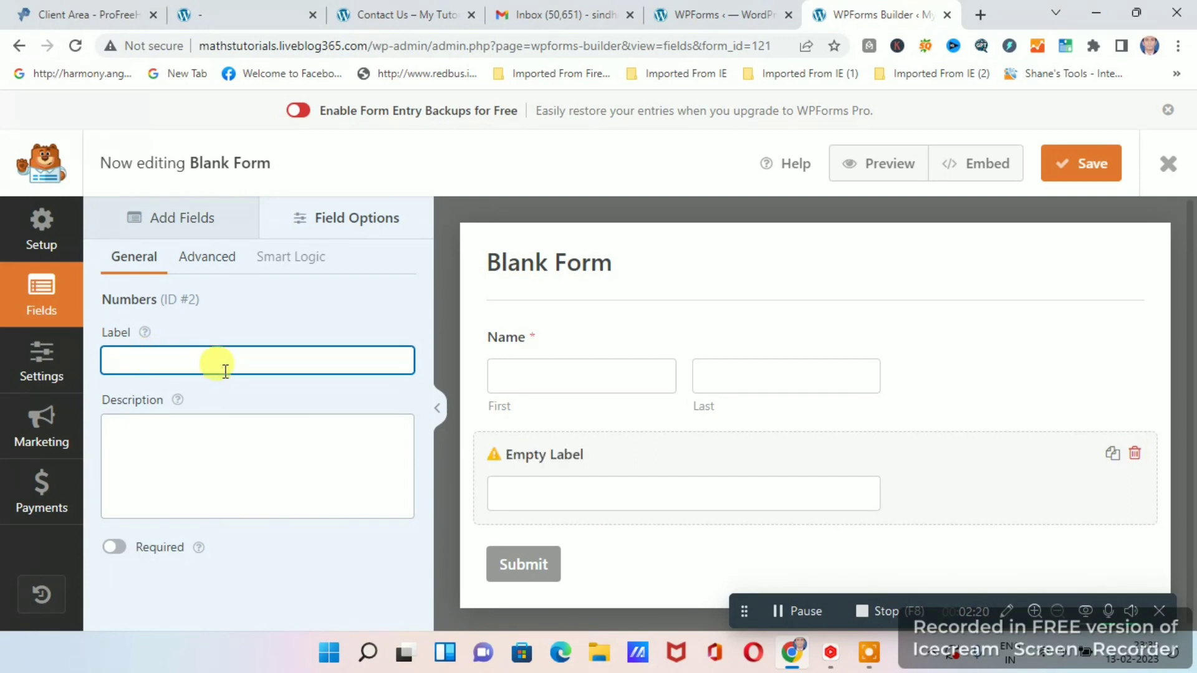
type("Mobile")
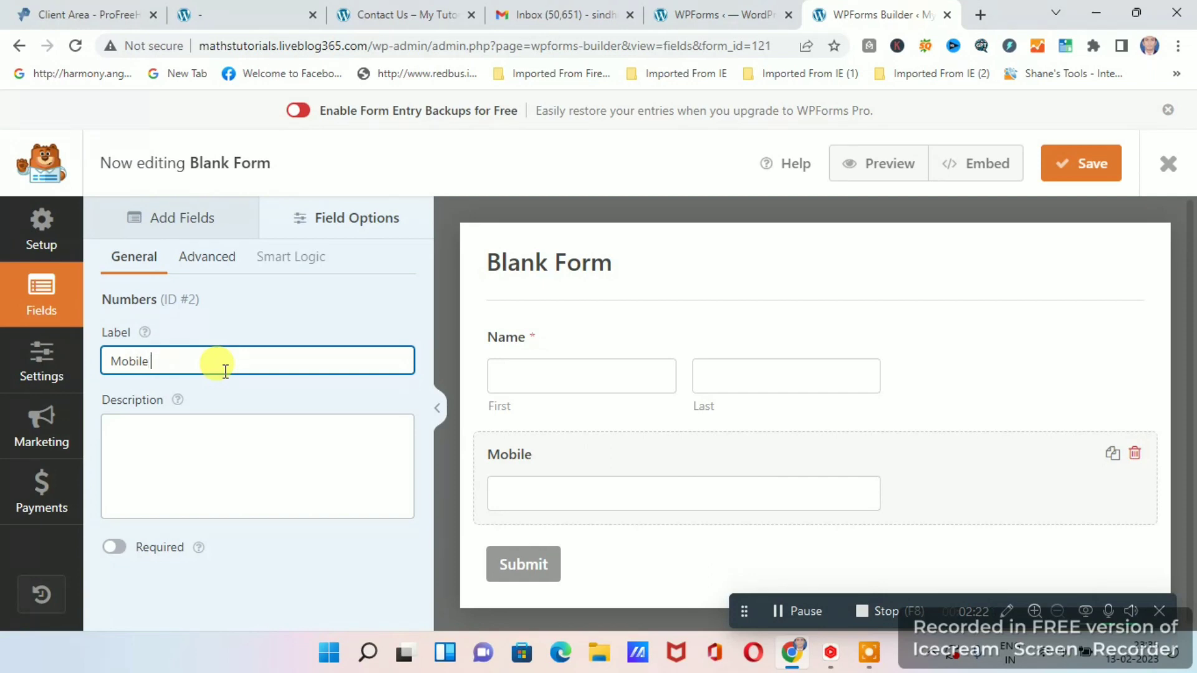
type("No")
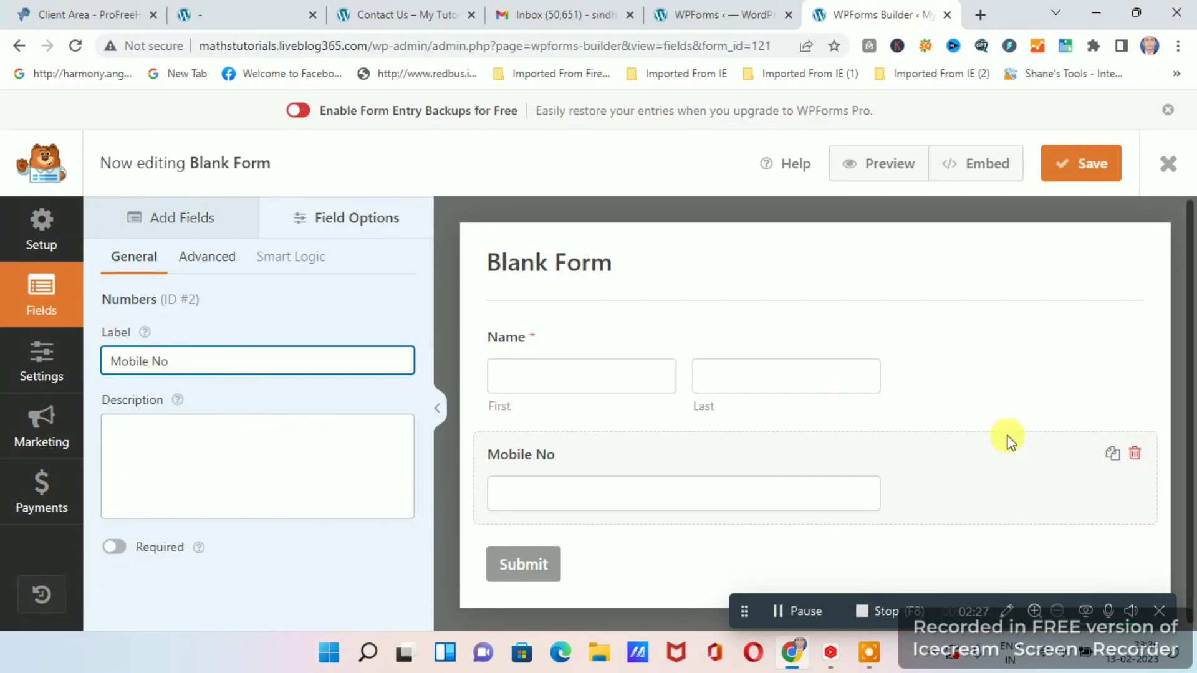
Add an Email field and a Checkboxes field to the form below the Mobile No field.
scroll(1005, 455, "down", 2)
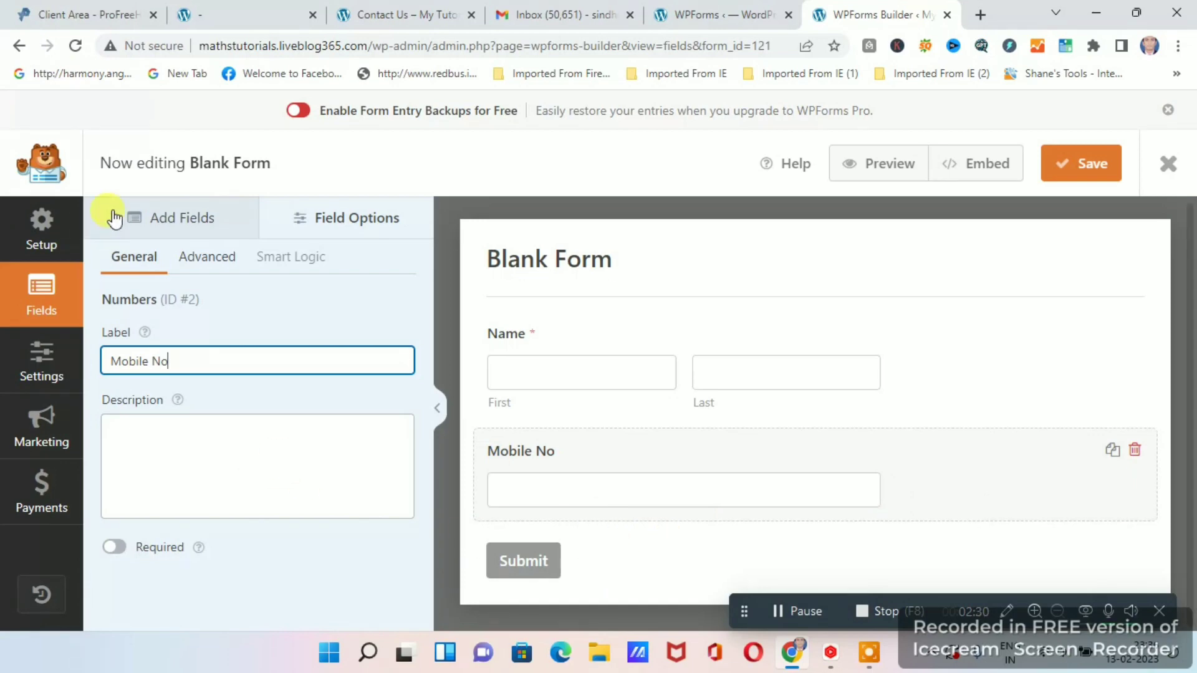
left_click(198, 221)
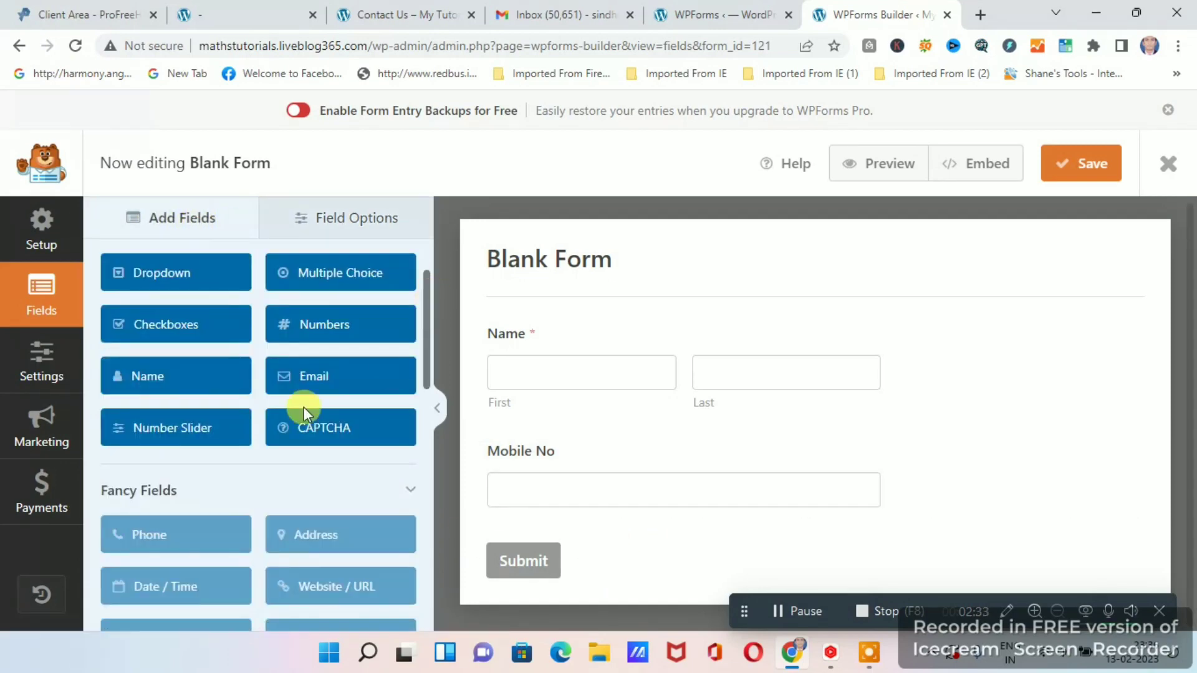
scroll(308, 405, "down", 2)
scroll(293, 343, "up", 2)
left_click(314, 374)
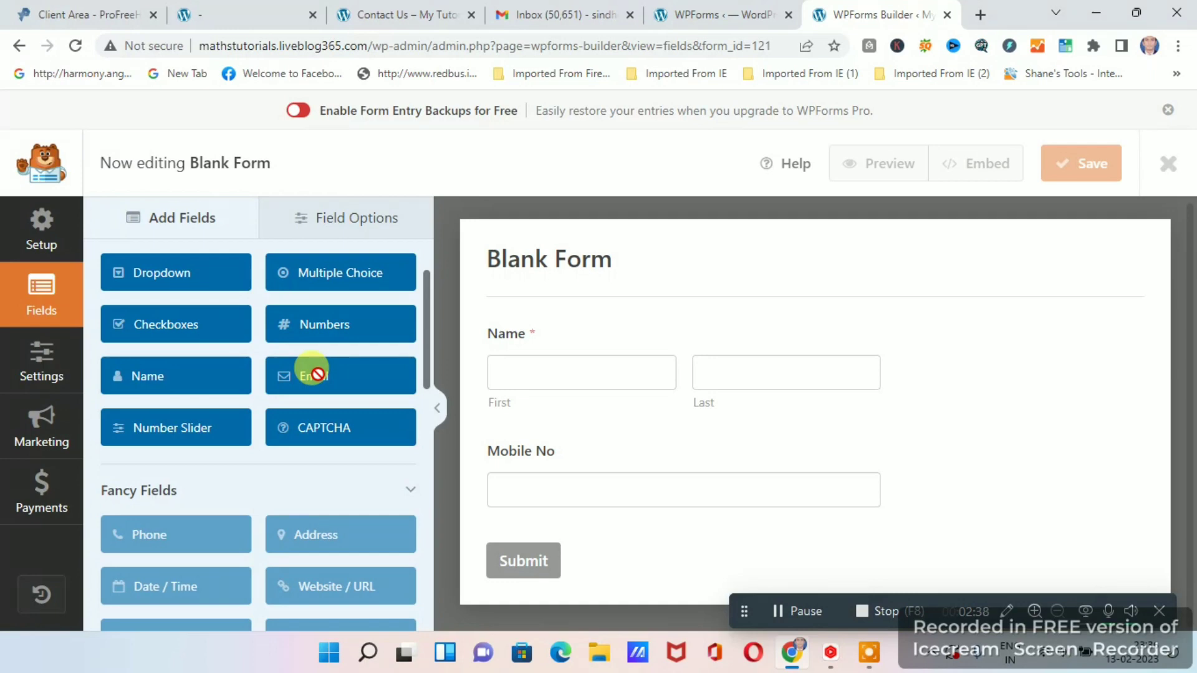
scroll(206, 466, "down", 1)
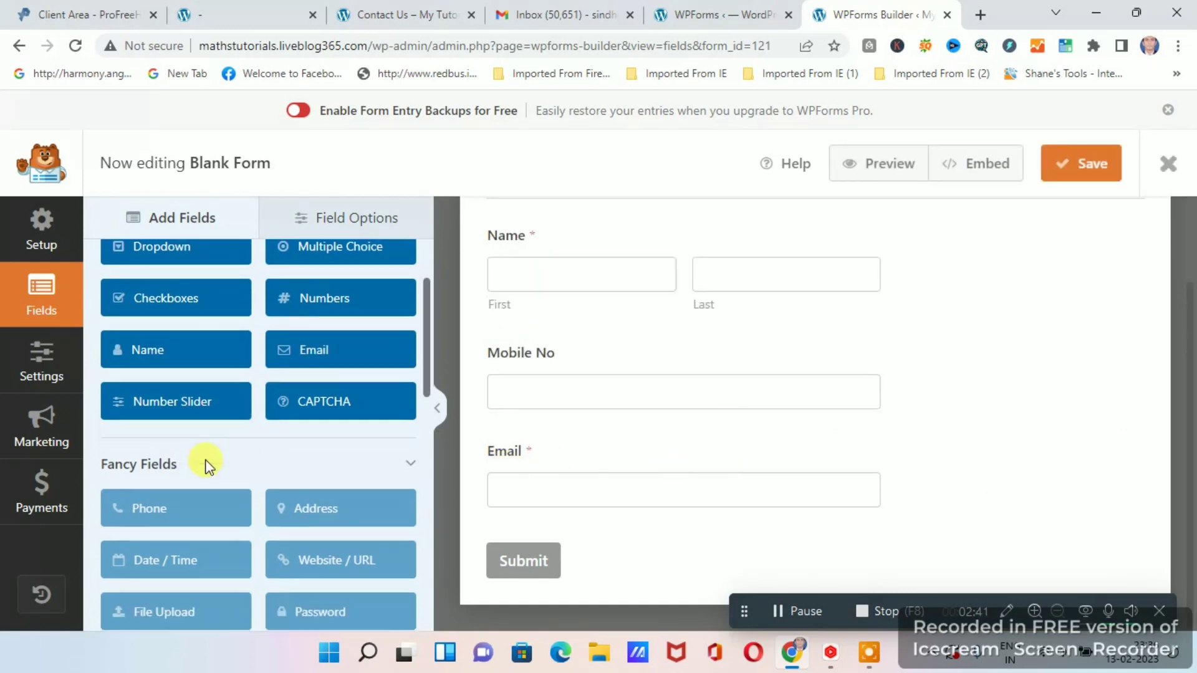
scroll(235, 462, "down", 2)
scroll(235, 480, "up", 4)
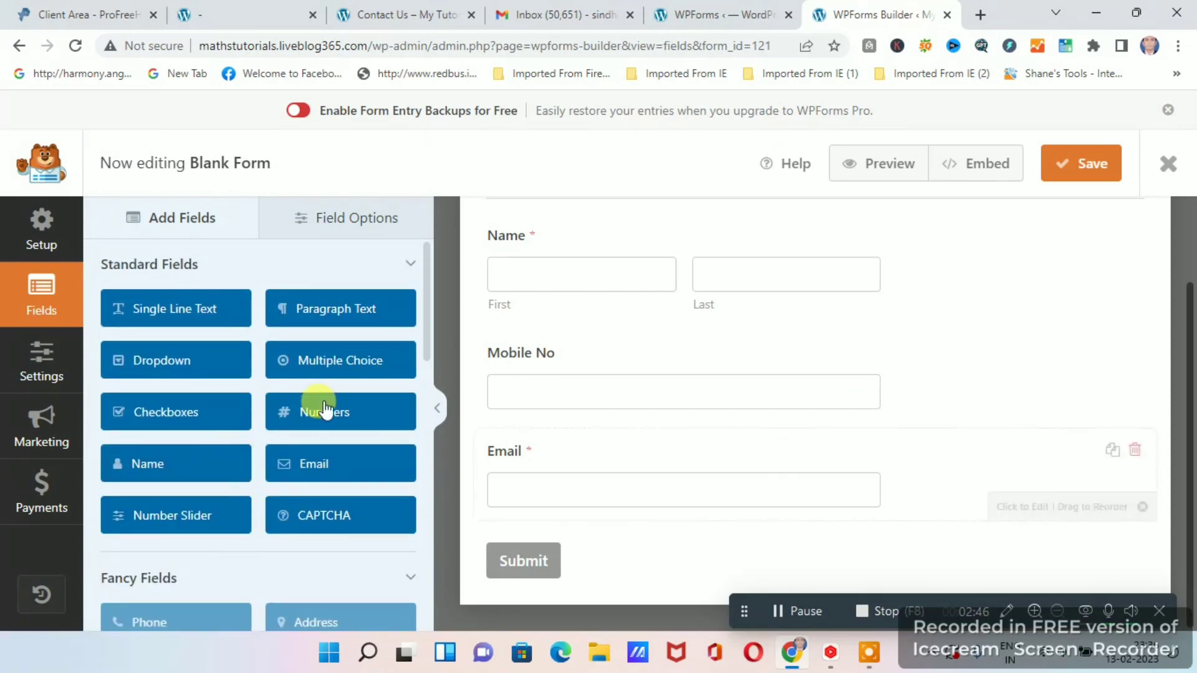
left_click_drag(186, 419, 181, 412)
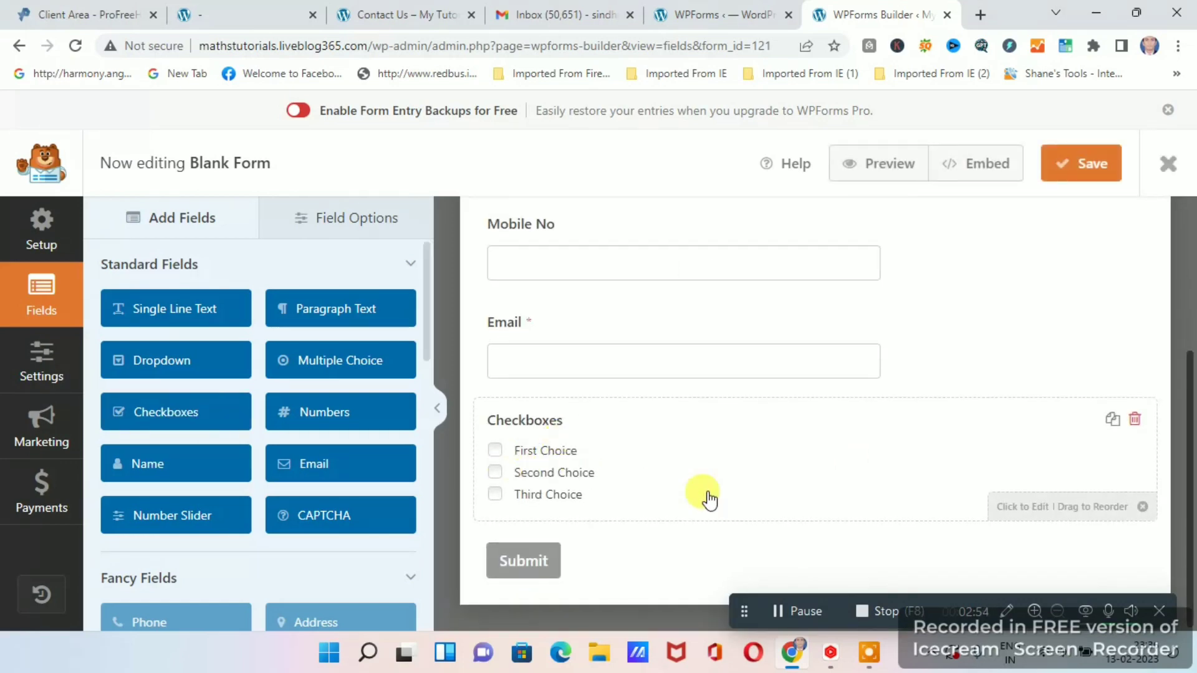
Open the options of the Checkboxes field and change its label to "Abcd".
left_click(555, 455)
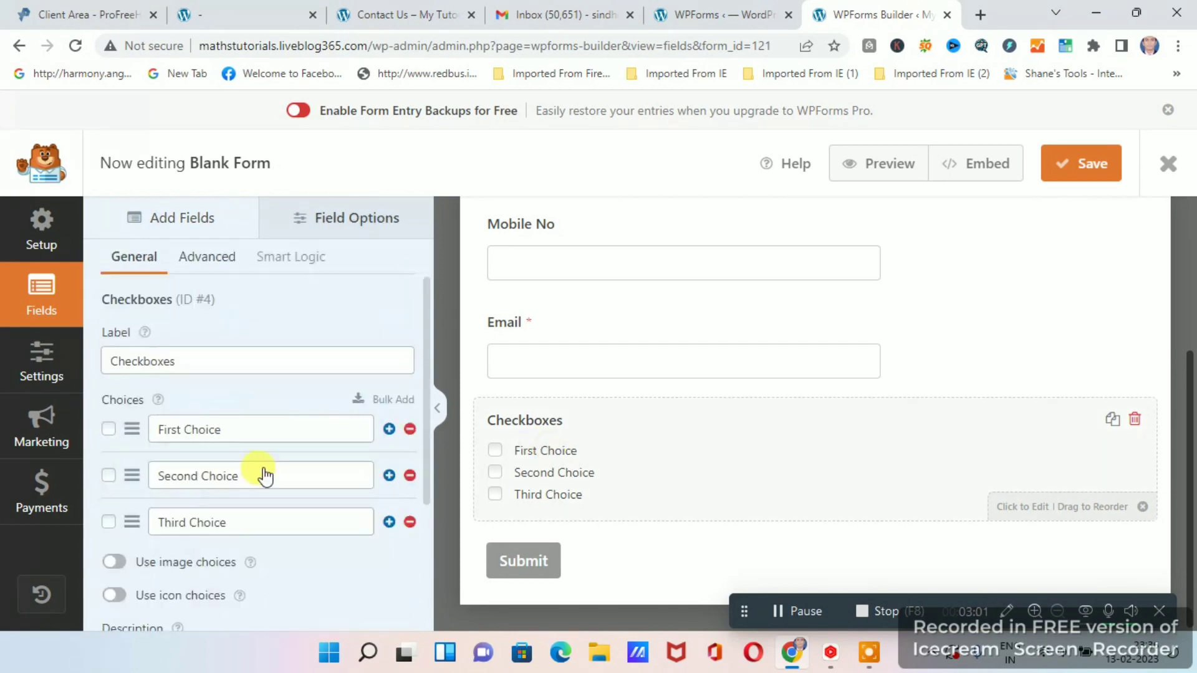
left_click(230, 429)
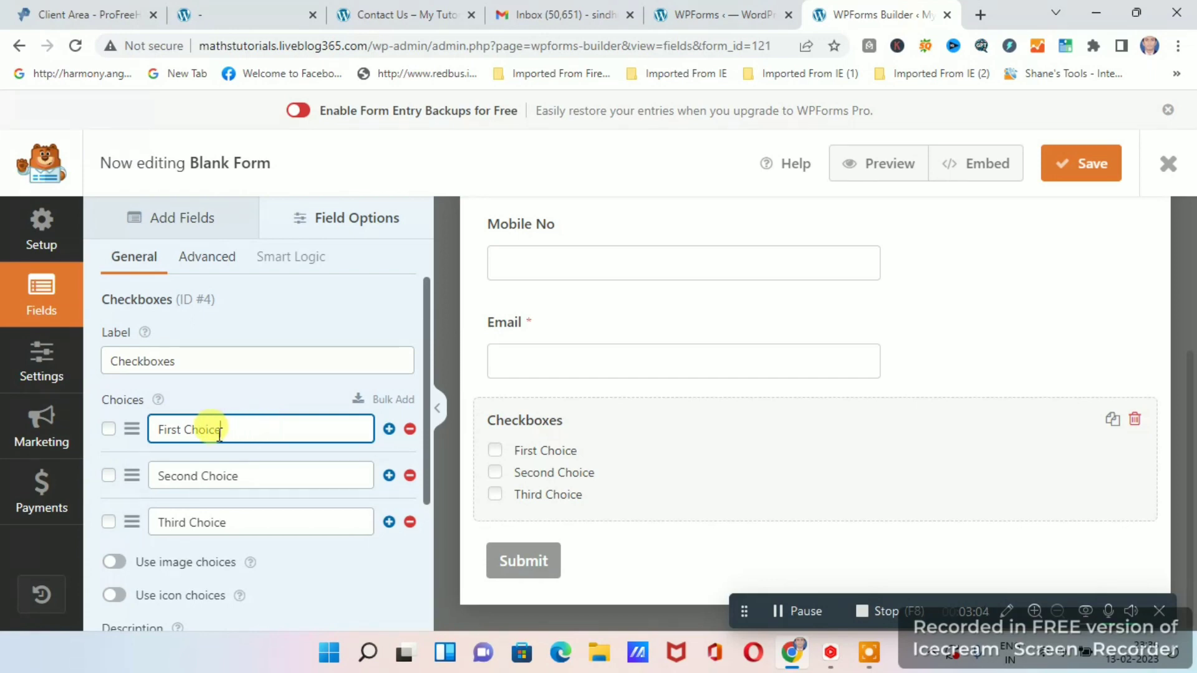
left_click(200, 360)
key("BackSpace")
key("BackSpace")
key("BackSpace")
key("BackSpace")
key("BackSpace")
key("BackSpace")
key("BackSpace")
key("BackSpace")
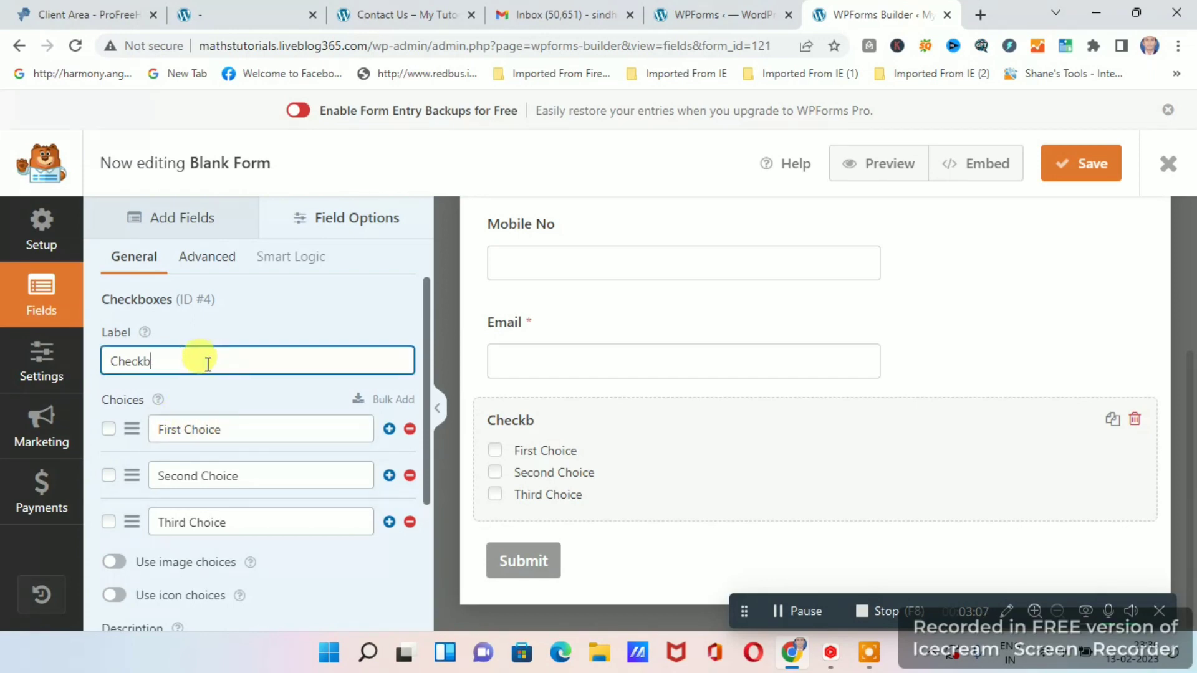
key("BackSpace")
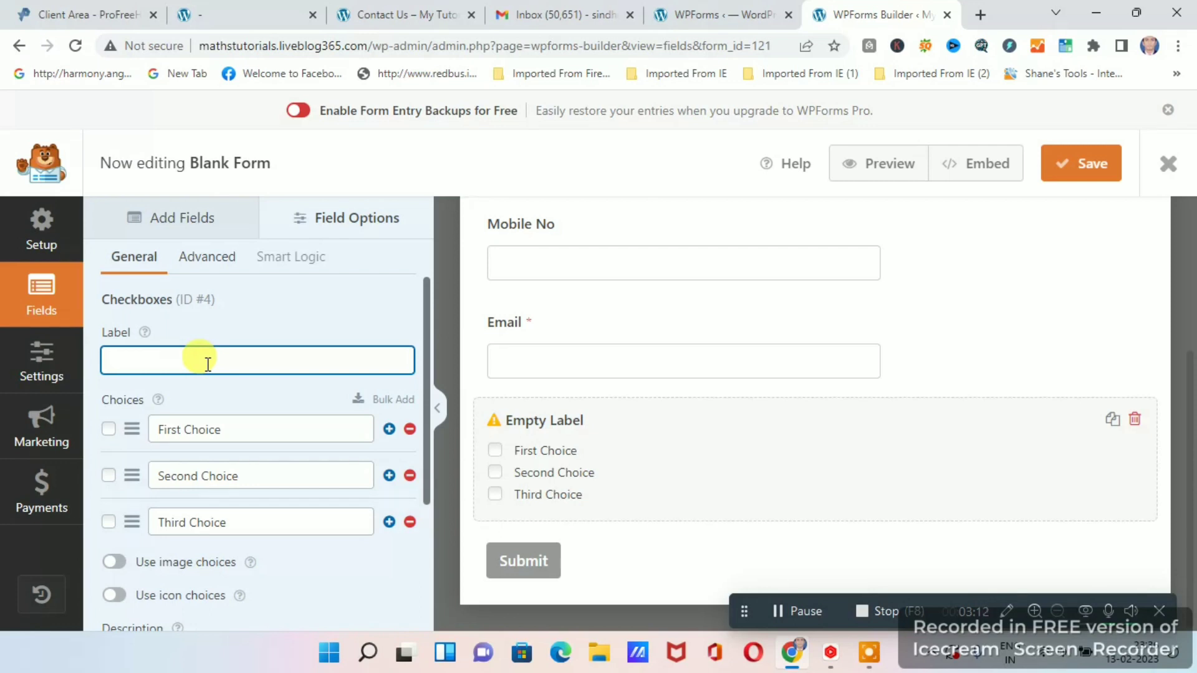
type("Abcd")
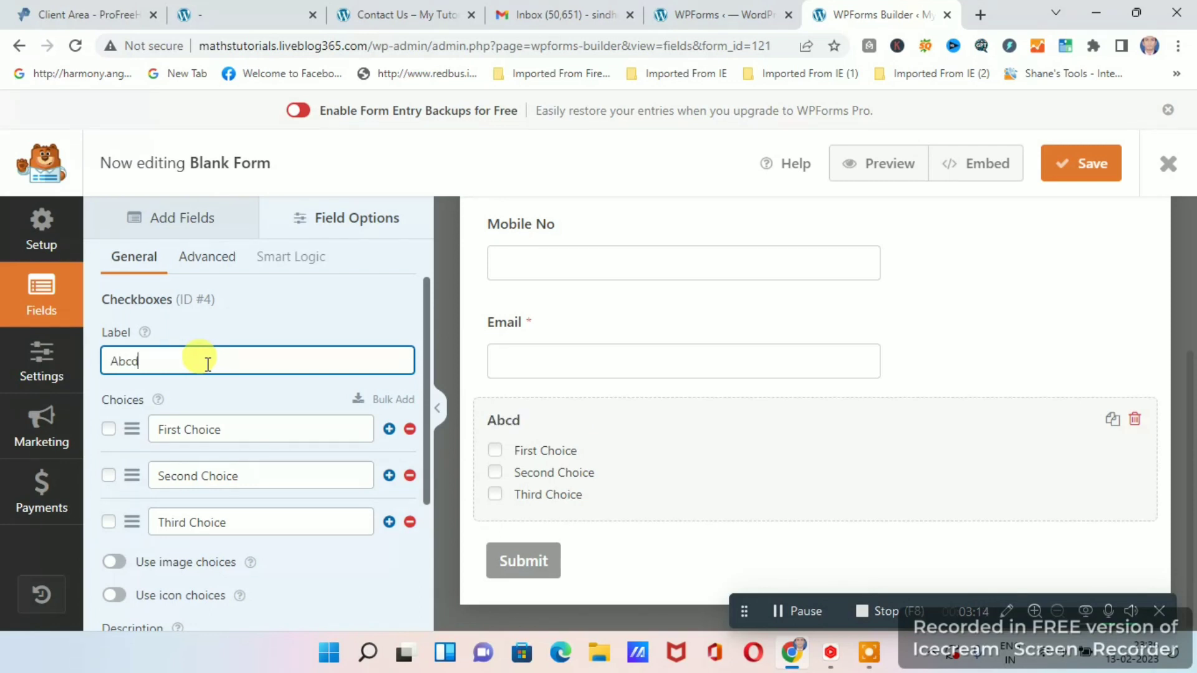
Rename the first choice of the Abcd checkboxes to "Satisified".
left_click(209, 430)
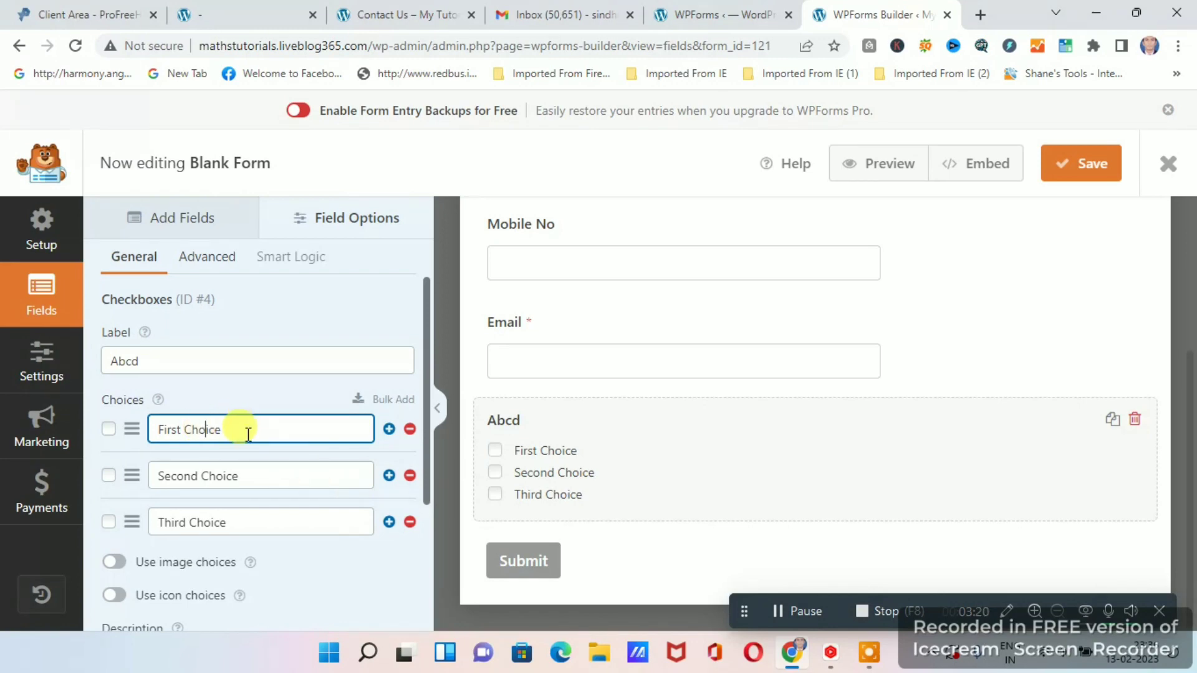
key("Delete")
key("Delete")
key("Delete")
key("BackSpace")
key("BackSpace")
key("BackSpace")
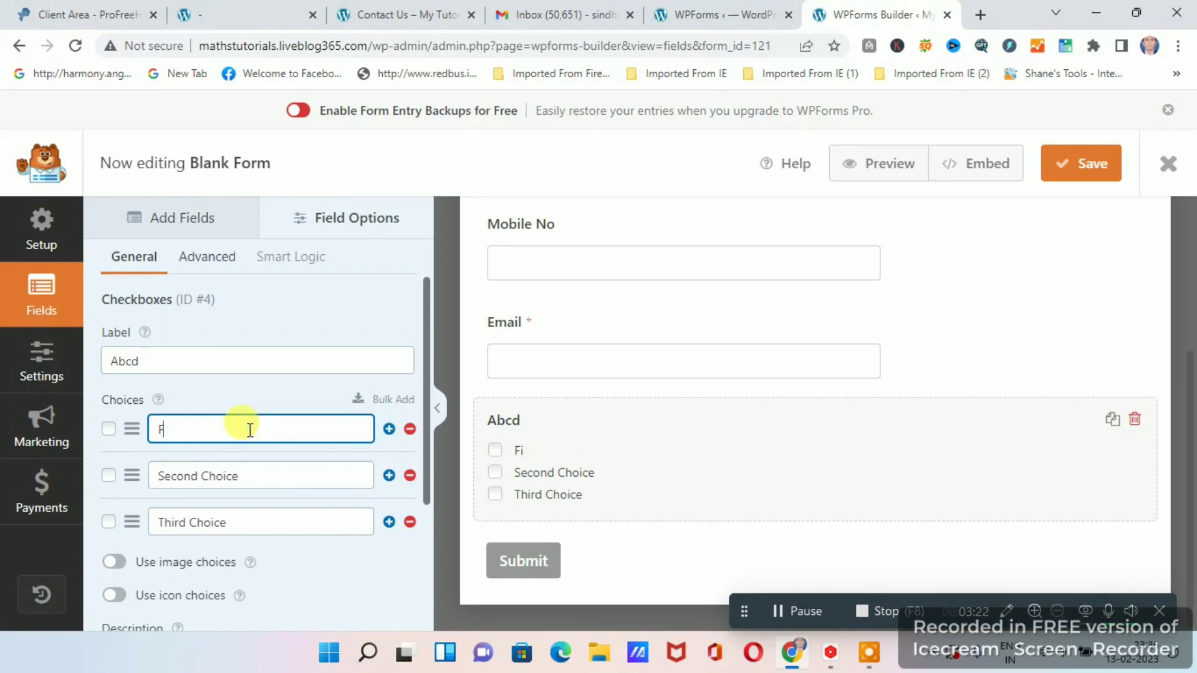
key("BackSpace")
type("Satisfierd")
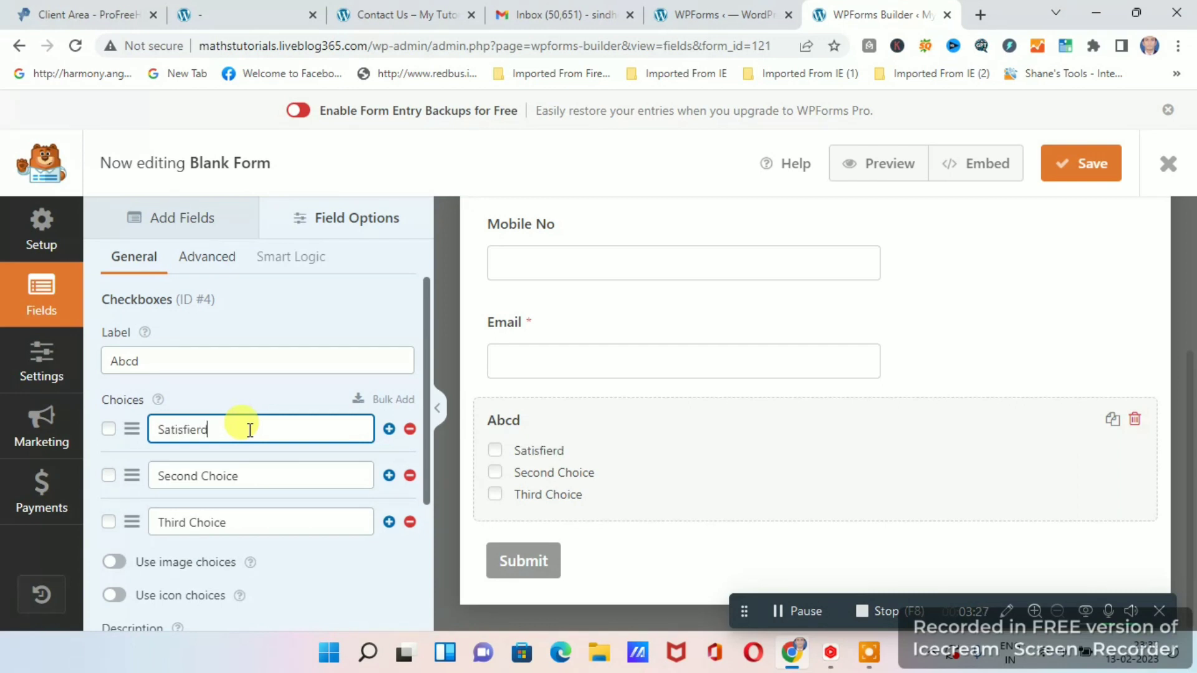
key("BackSpace")
key("BackSpace")
key("BackSpace")
key("BackSpace")
type("ified")
left_click(219, 477)
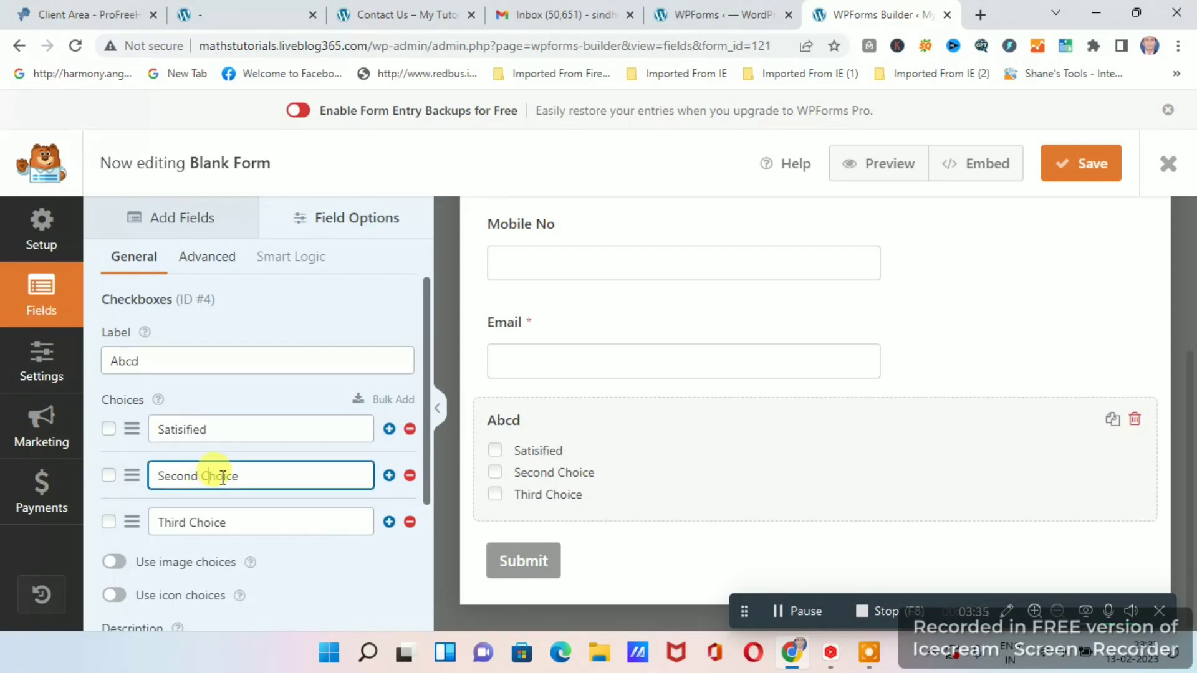
Rename the second choice of the Abcd checkboxes to "Not Satisified".
type("not")
key("BackSpace")
key("BackSpace")
key("BackSpace")
key("BackSpace")
key("BackSpace")
key("BackSpace")
key("BackSpace")
key("BackSpace")
key("BackSpace")
key("BackSpace")
key("BackSpace")
key("BackSpace")
key("BackSpace")
key("BackSpace")
key("BackSpace")
key("BackSpace")
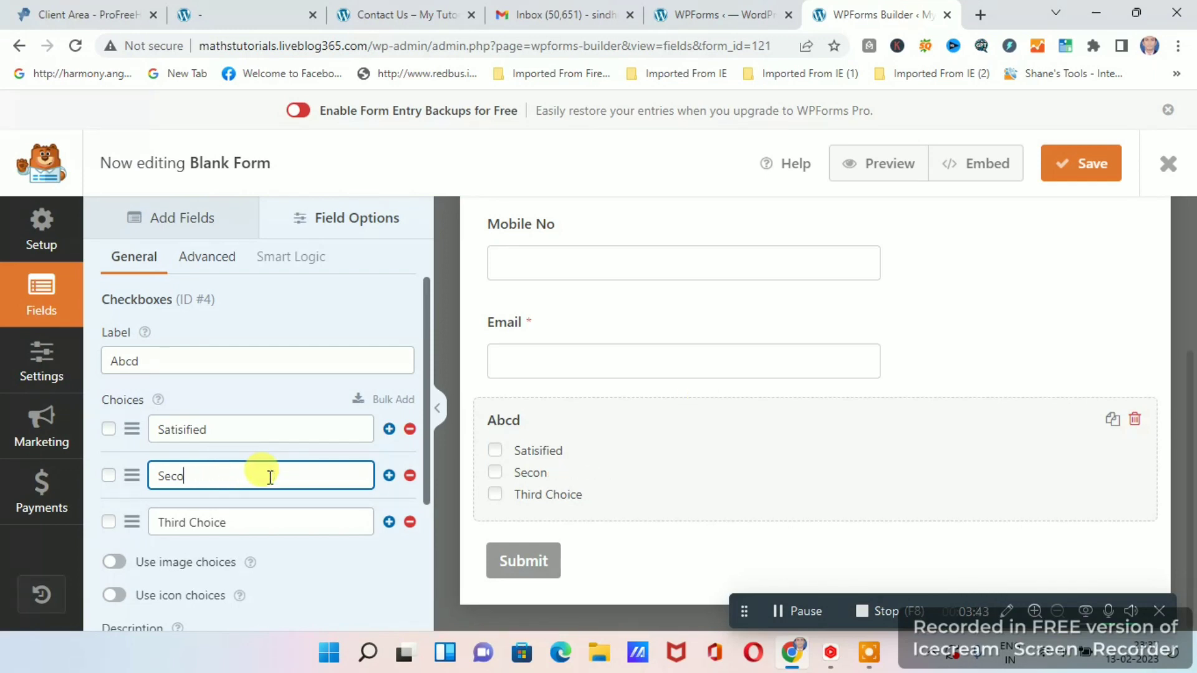
key("BackSpace")
type("Not Satisified")
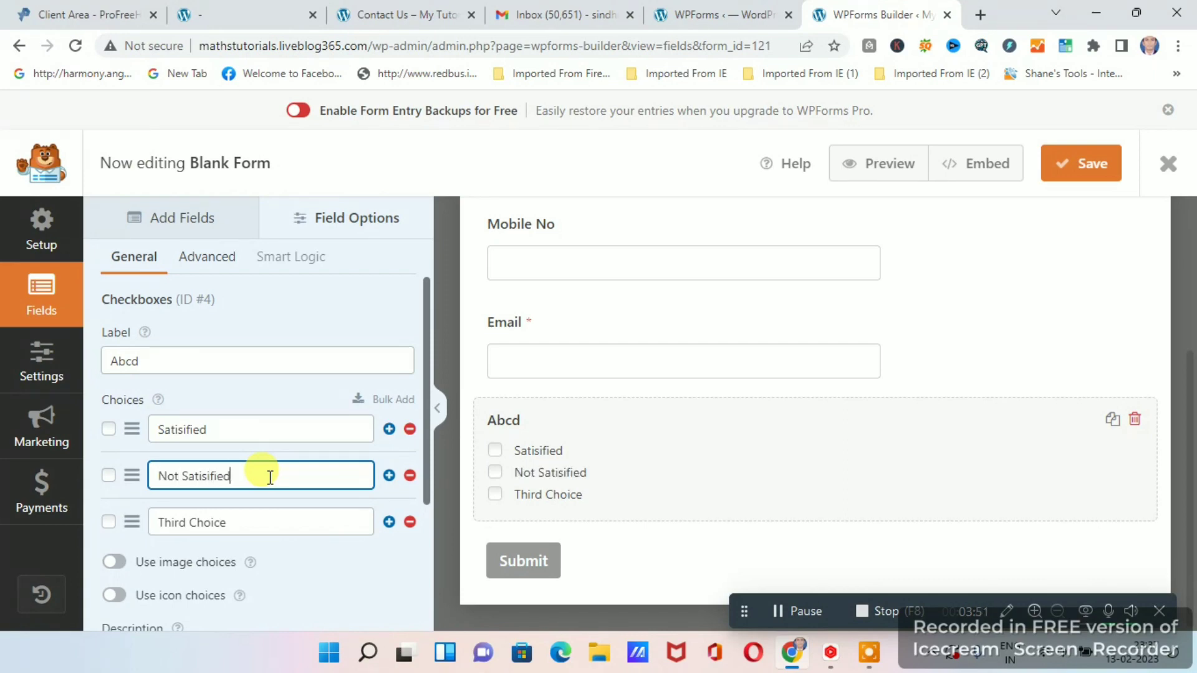
Rename the third choice of the Abcd checkboxes to "Satisified Some how".
left_click(254, 515)
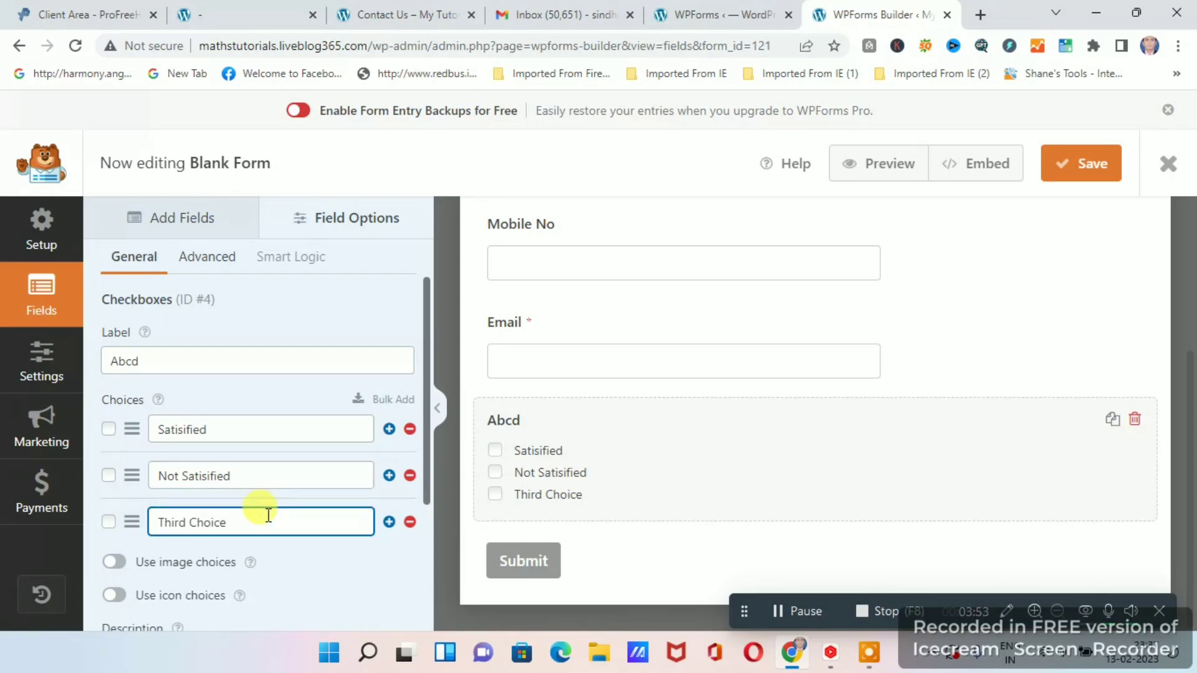
key("BackSpace")
key("BackSpace")
key("BackSpace")
key("BackSpace")
key("BackSpace")
key("BackSpace")
key("BackSpace")
key("BackSpace")
key("BackSpace")
key("BackSpace")
key("BackSpace")
type("Satisif")
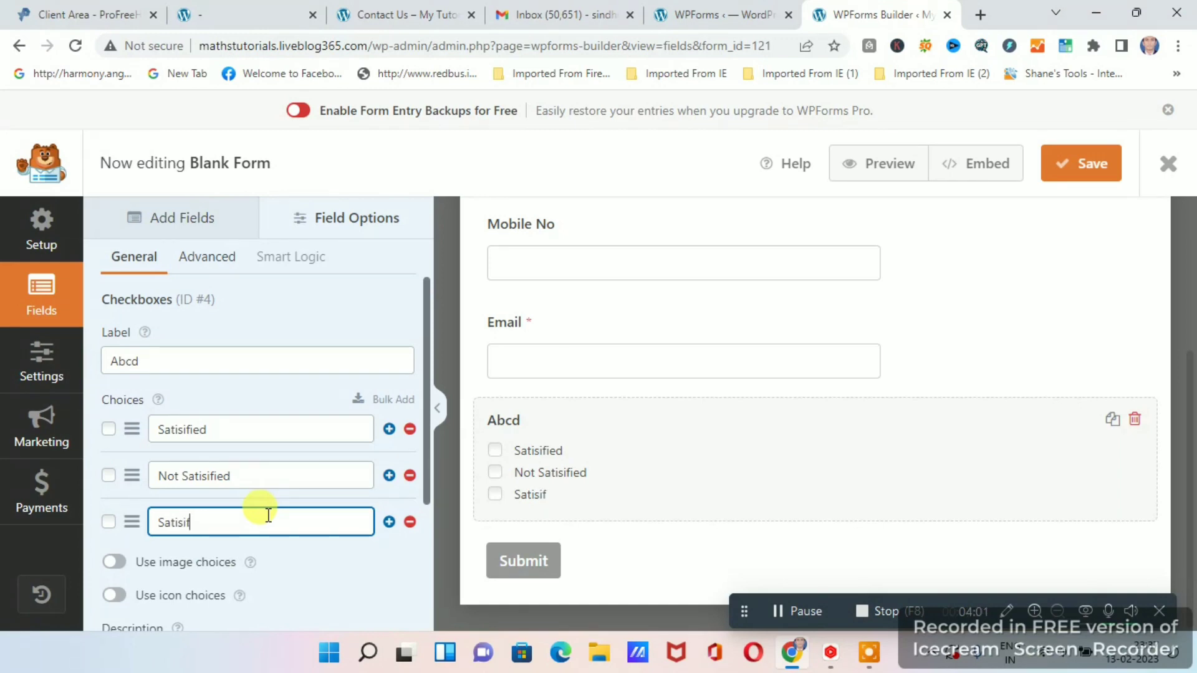
type("ied Some how")
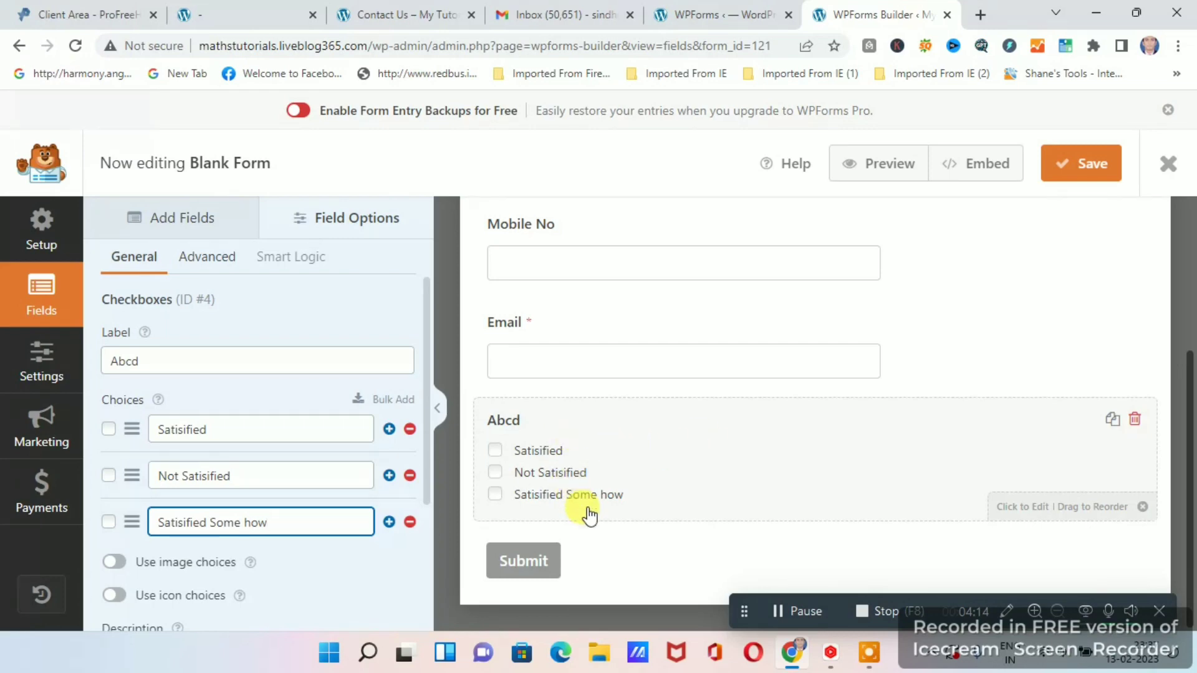
Start embedding the form in a new page and name that page "Survey Form".
scroll(682, 446, "up", 4)
scroll(708, 427, "down", 3)
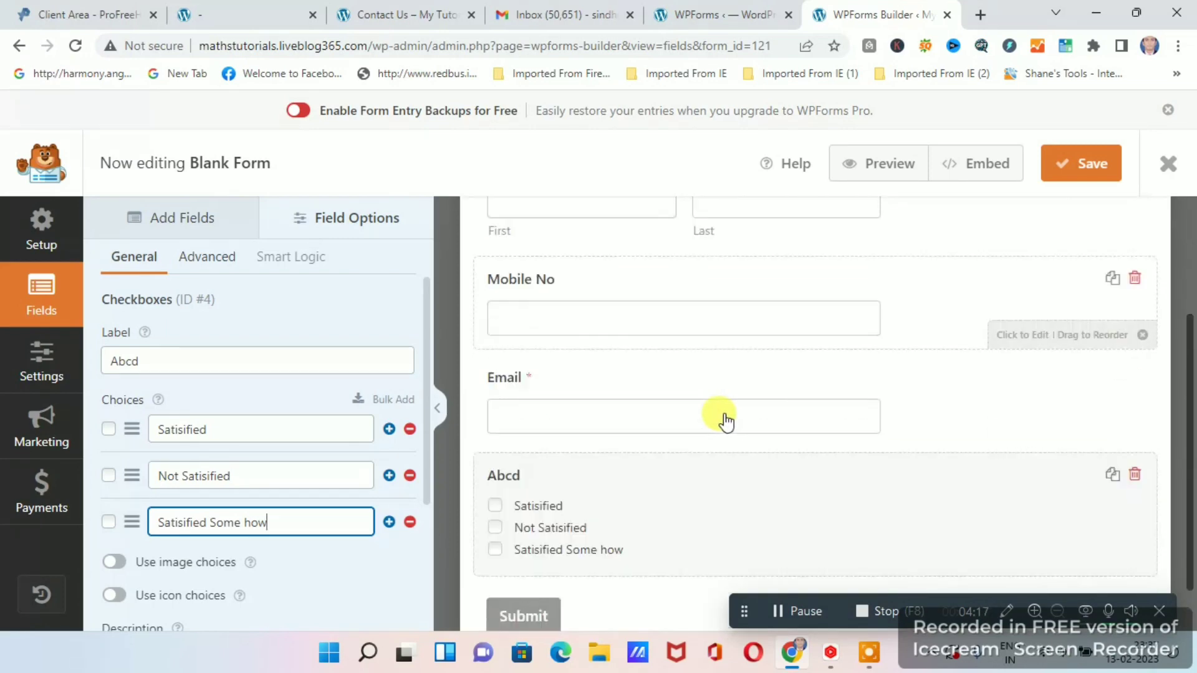
scroll(723, 421, "down", 1)
scroll(710, 417, "up", 4)
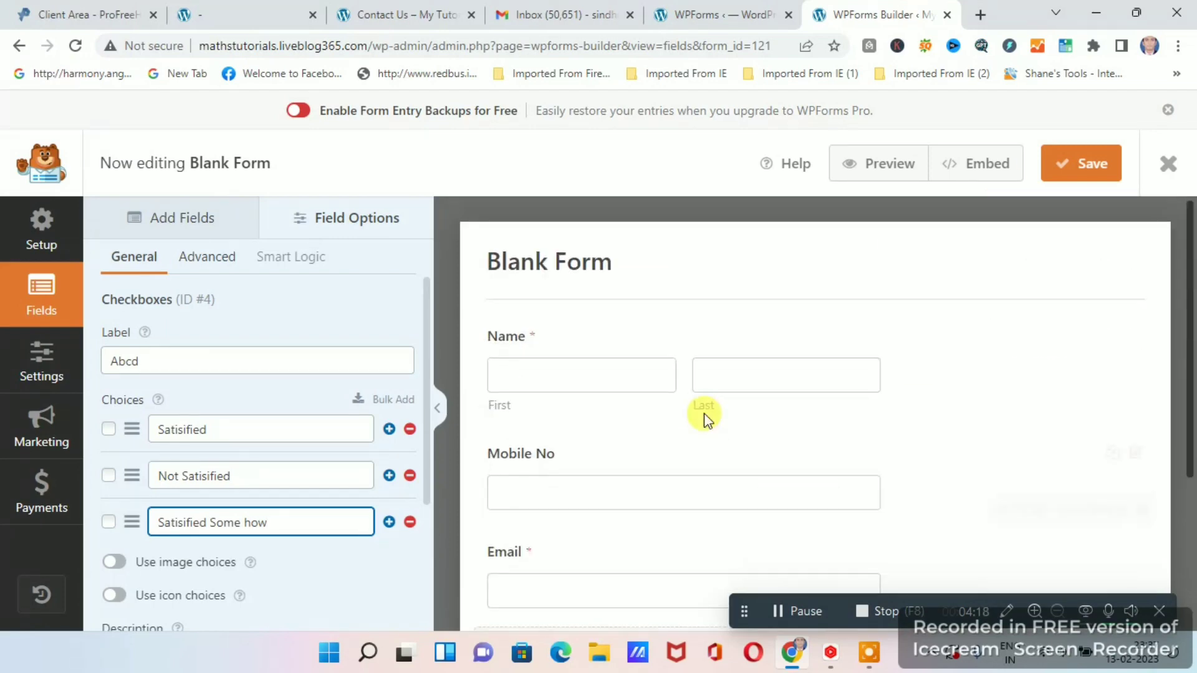
left_click(974, 167)
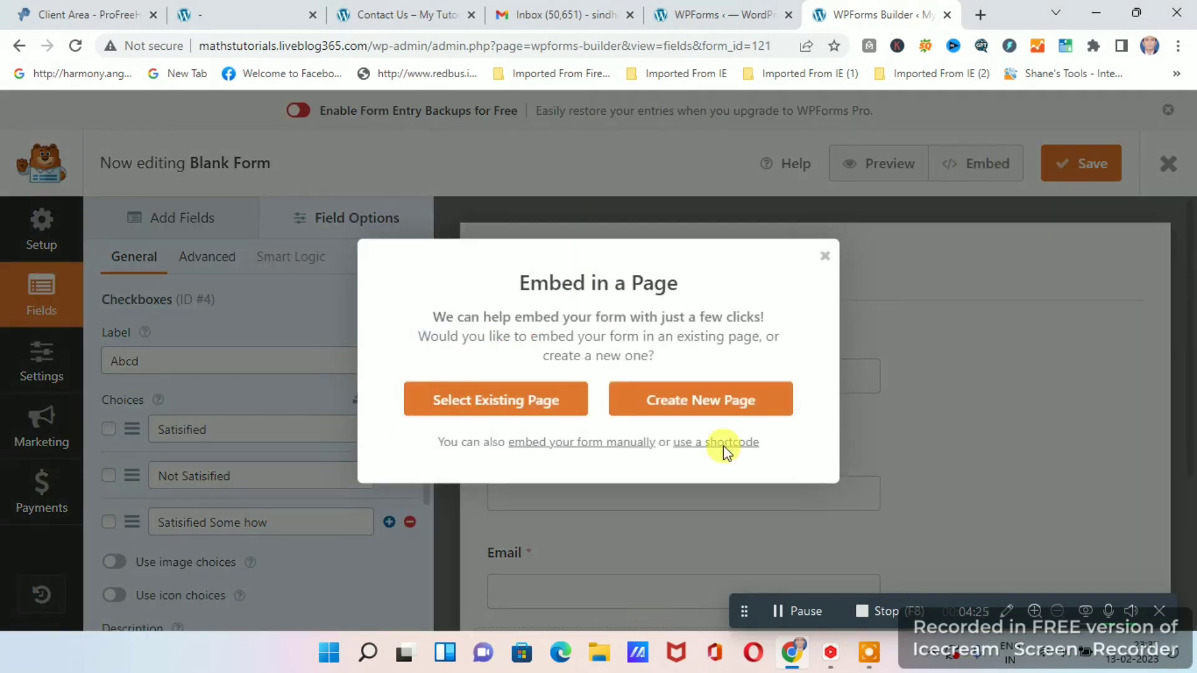
left_click(706, 404)
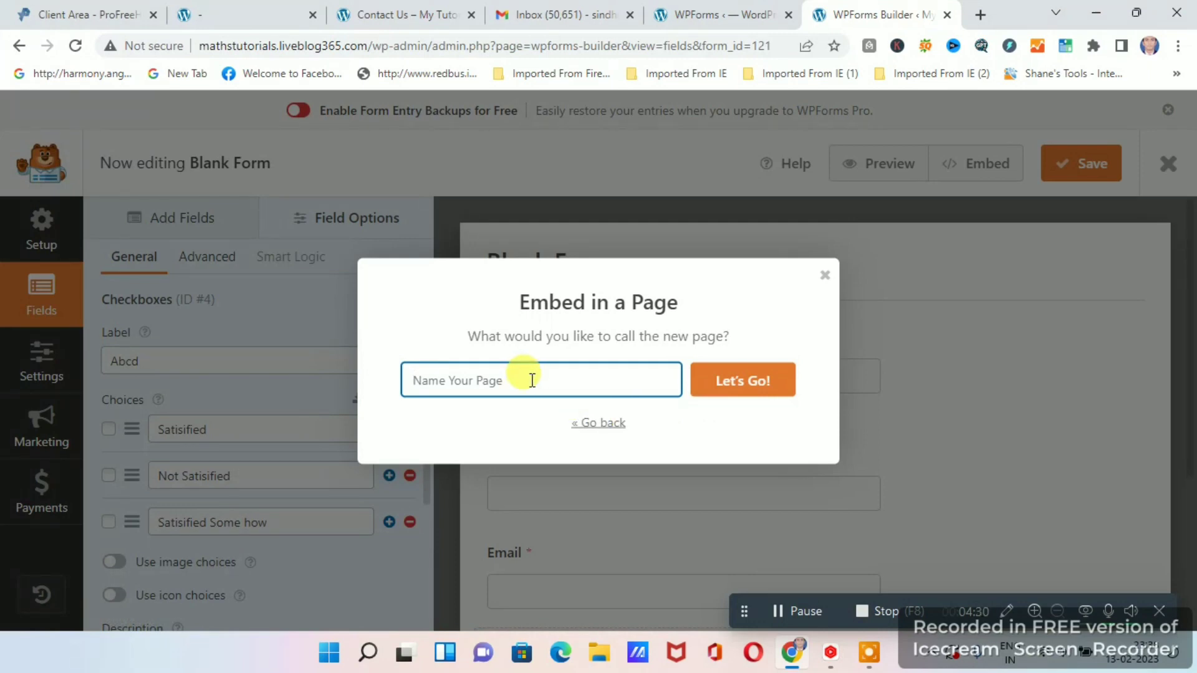
type("Su")
key("BackSpace")
key("BackSpace")
type("Survey Form")
Confirm the new page and save the form's unsaved changes while embedding it.
left_click(741, 383)
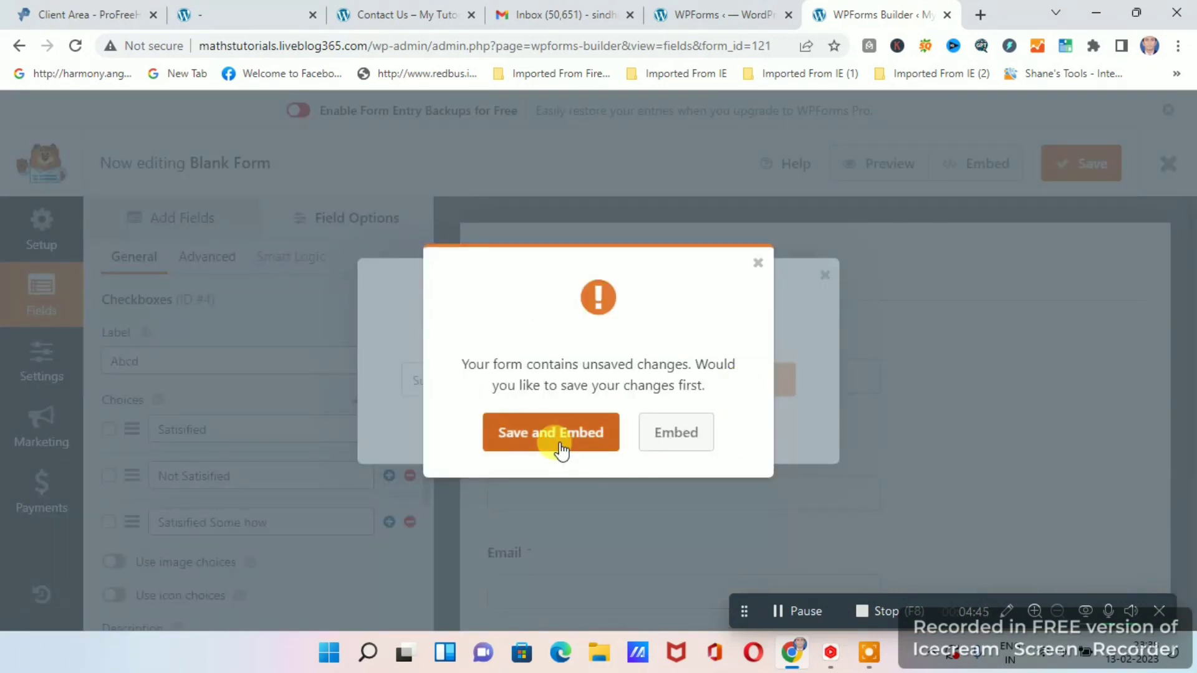
left_click(758, 264)
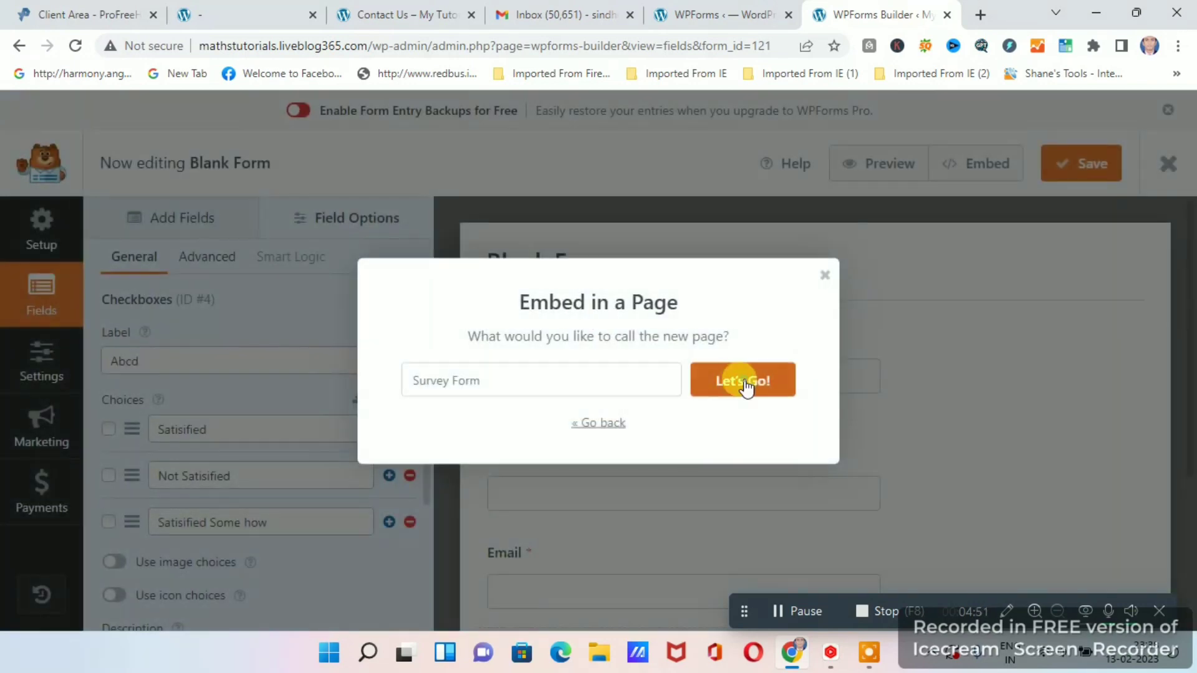
left_click(744, 381)
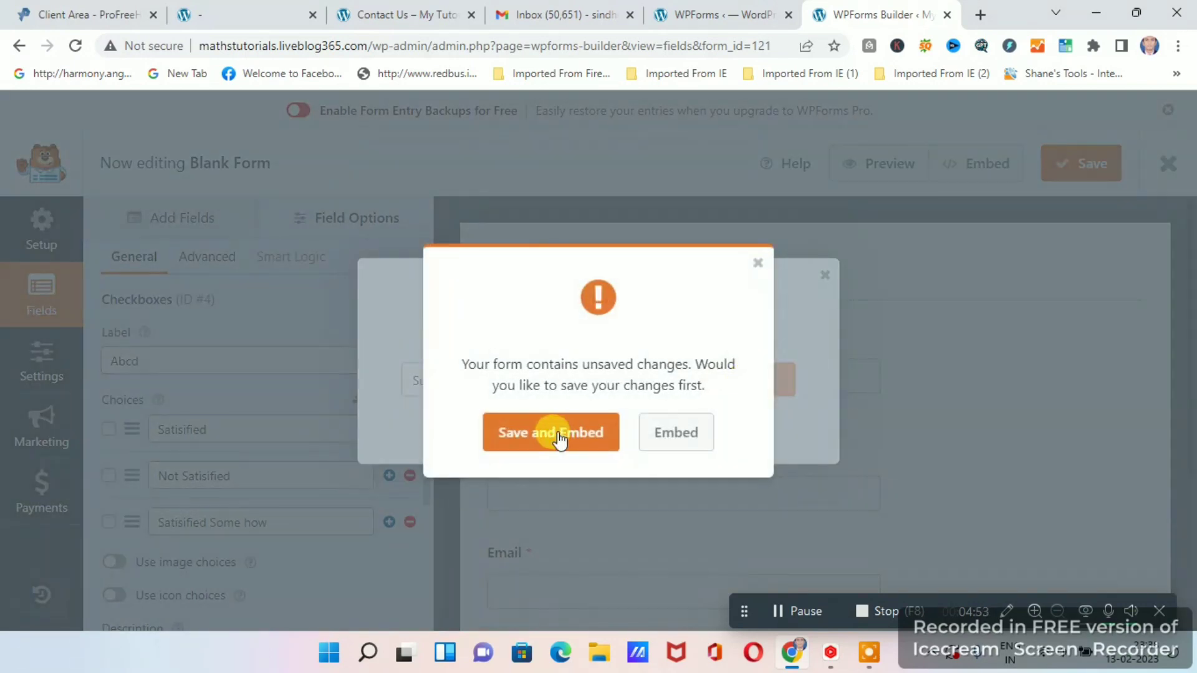
left_click(559, 440)
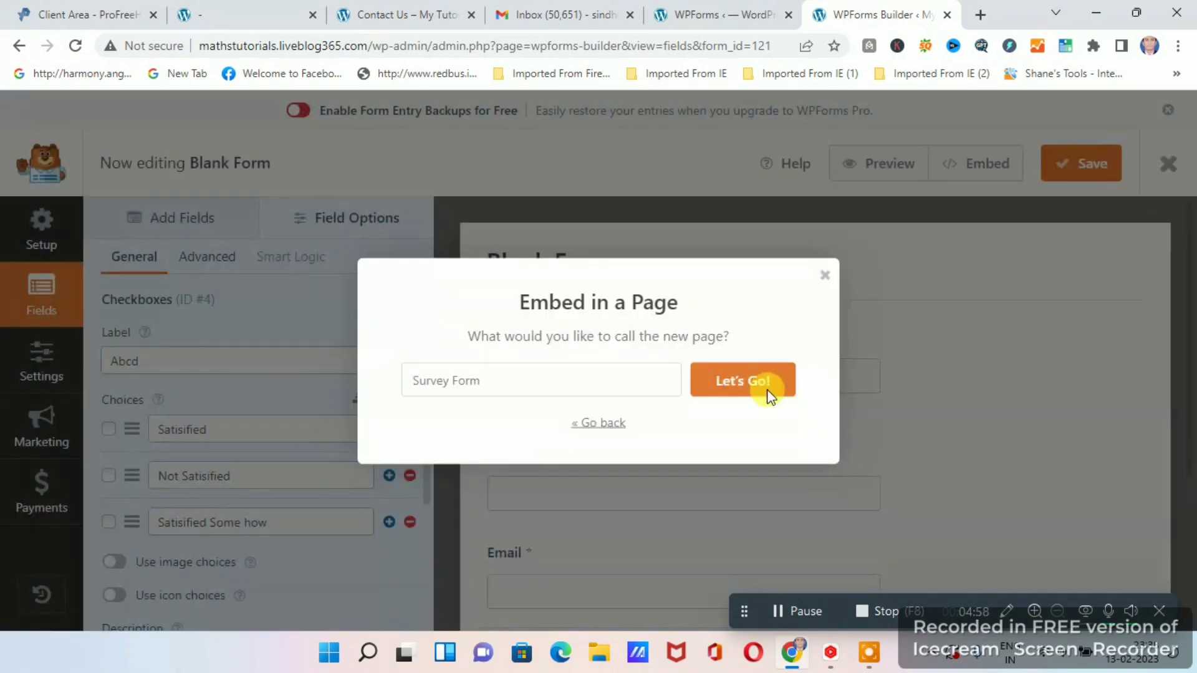
left_click(766, 383)
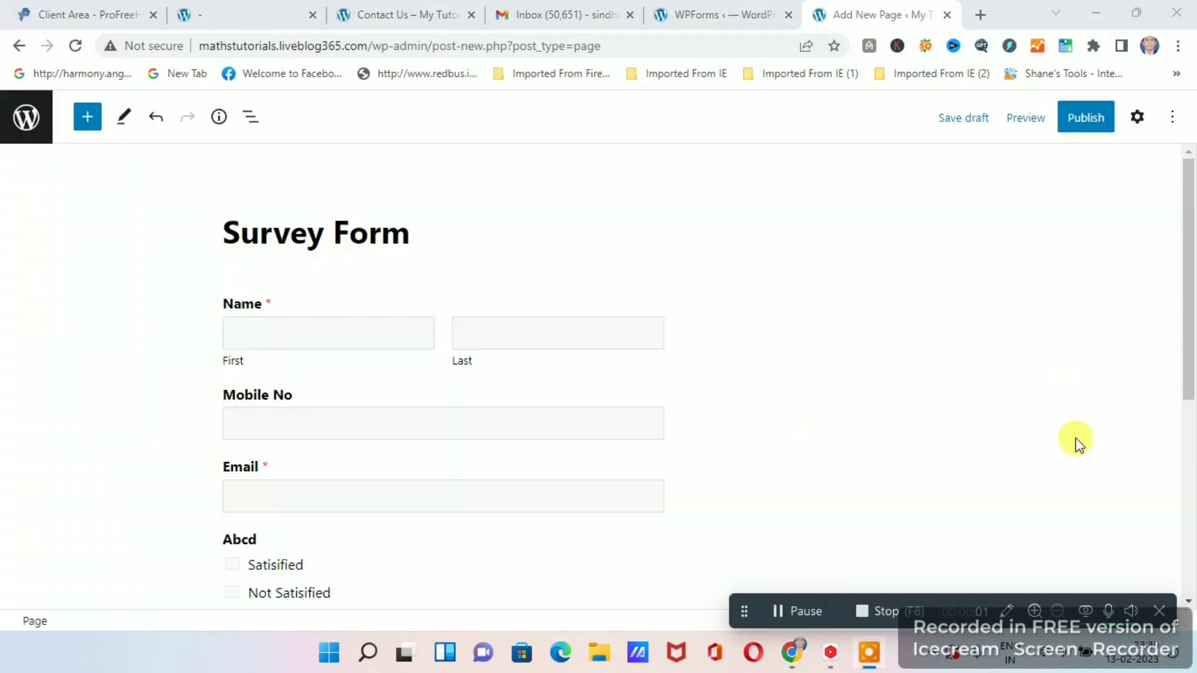
Publish the Survey Form page.
left_click(1084, 124)
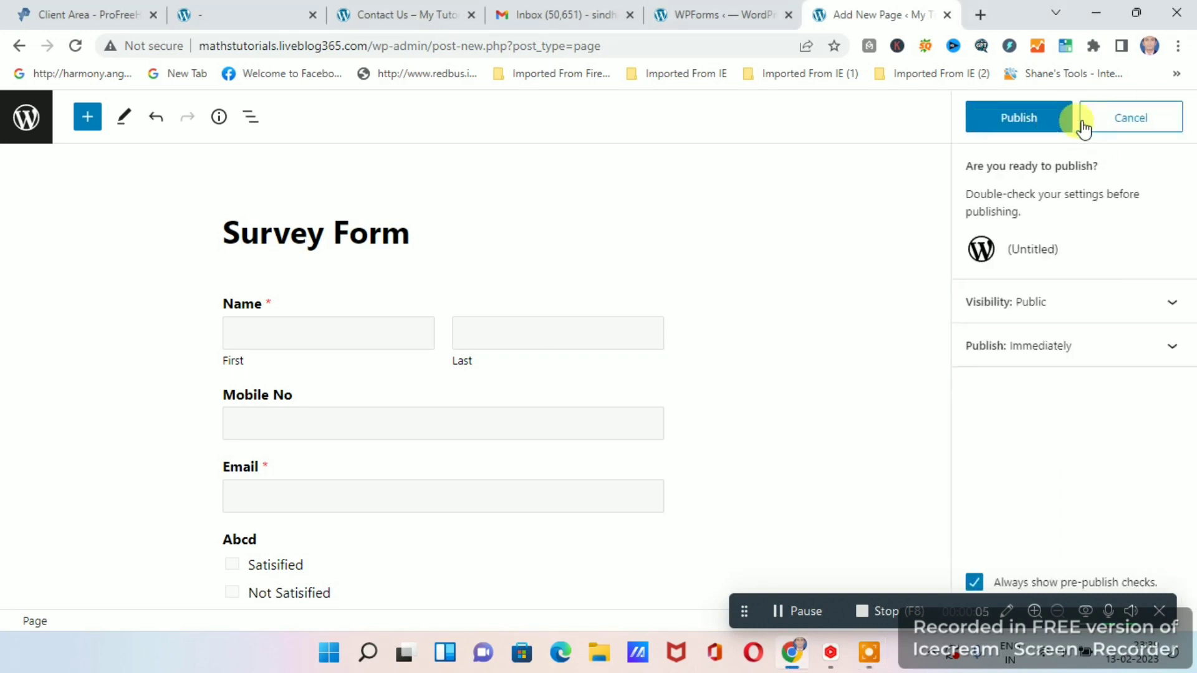
left_click(1019, 116)
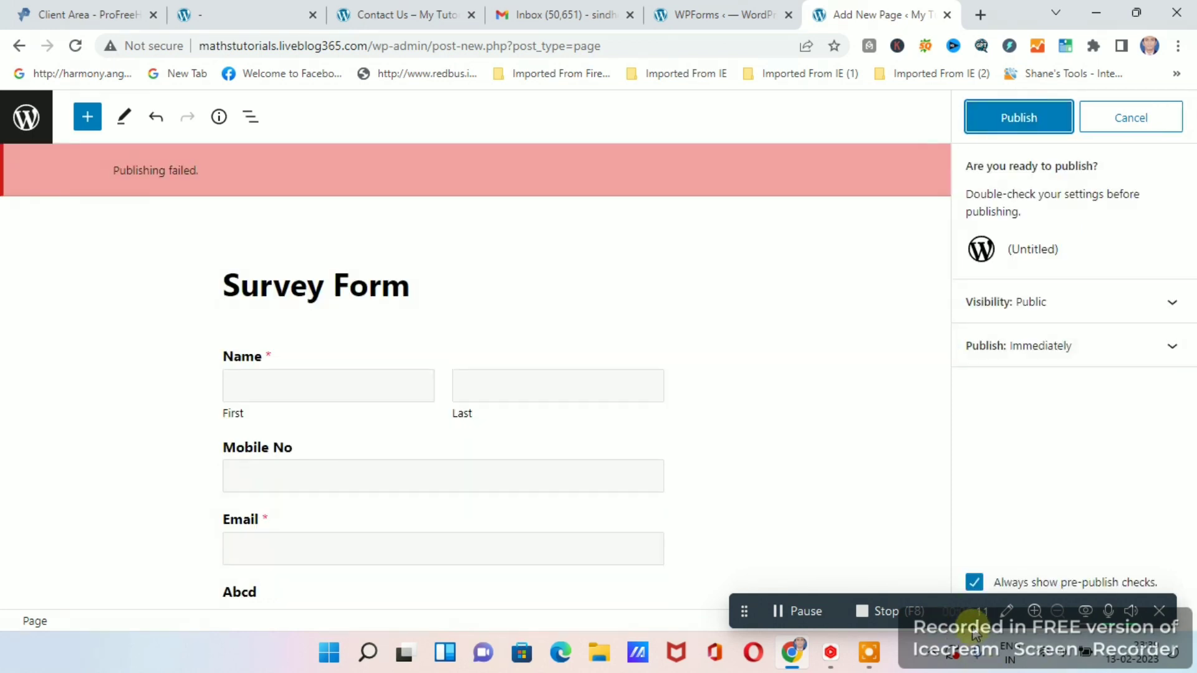
left_click(1032, 121)
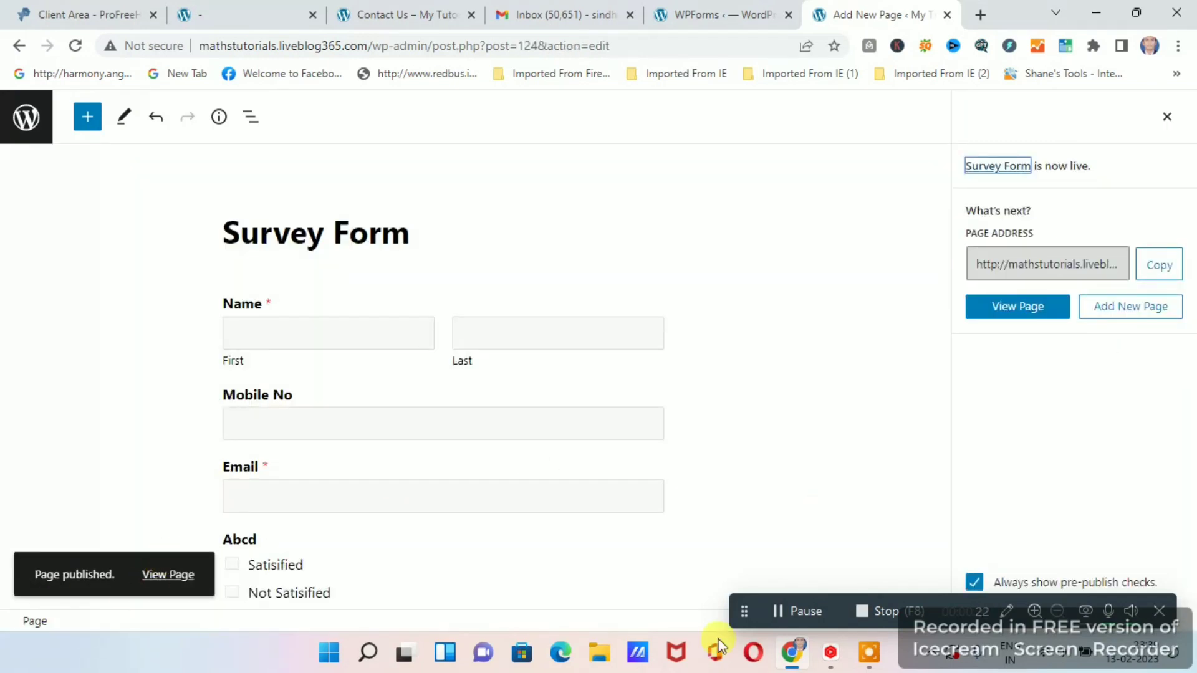
Leave the page editor and find the Survey Form page in the list of all pages.
left_click(26, 121)
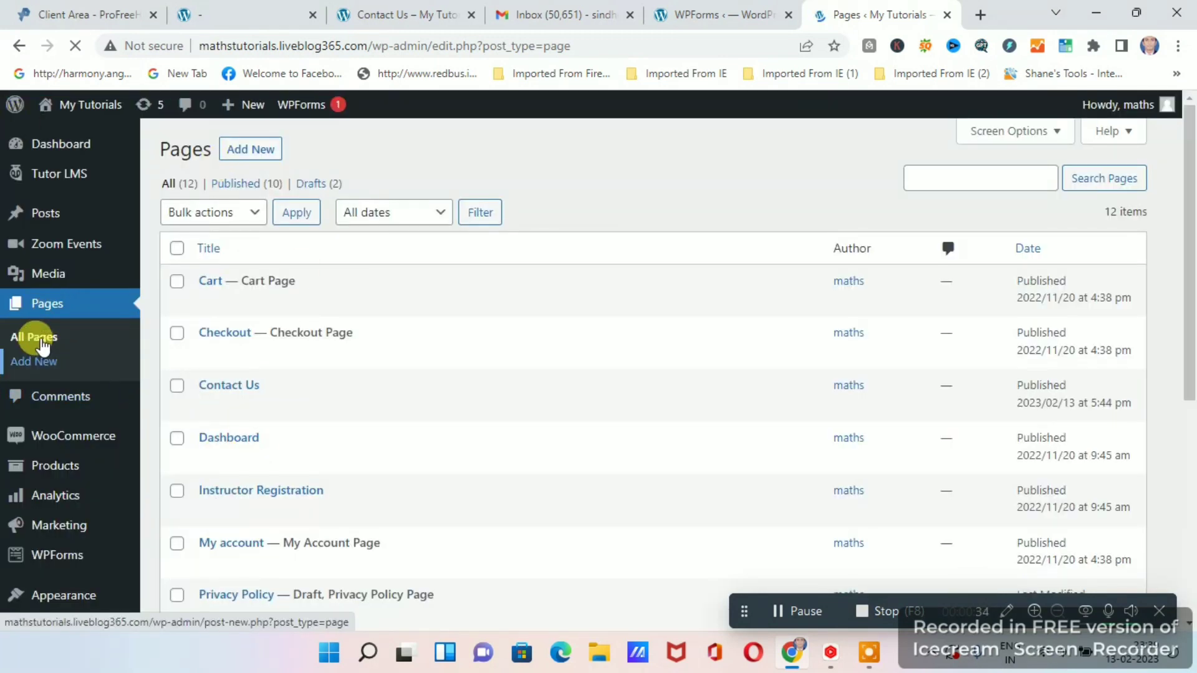
left_click(35, 337)
scroll(511, 391, "down", 1)
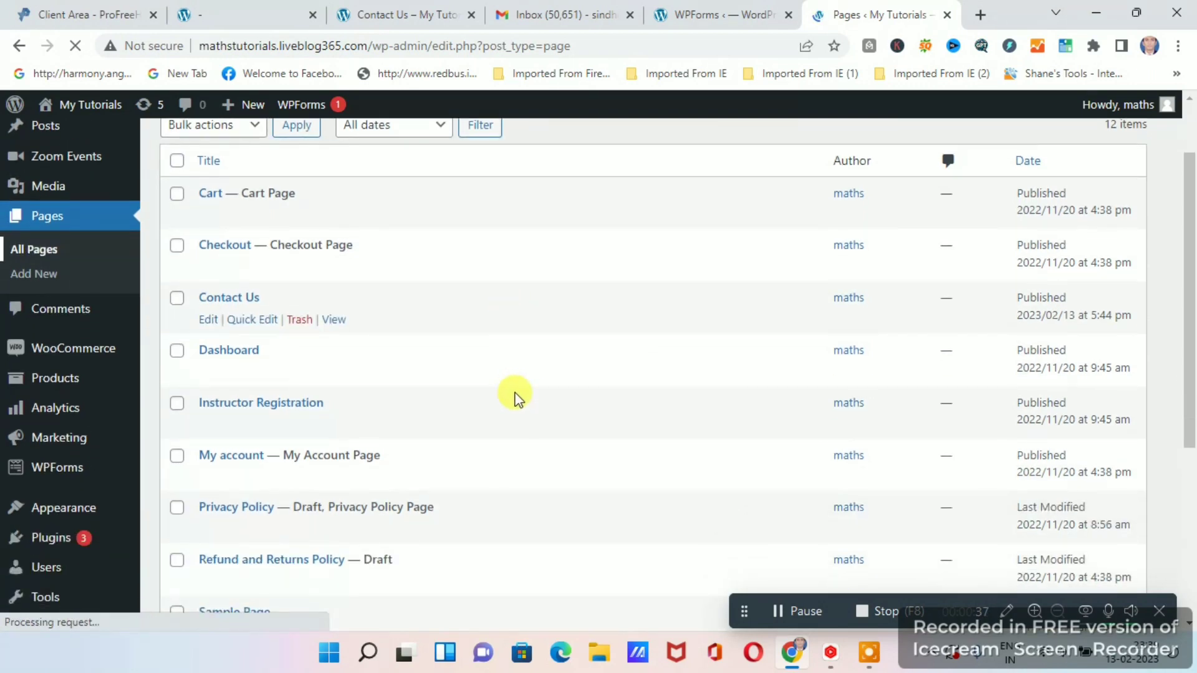
scroll(511, 386, "up", 2)
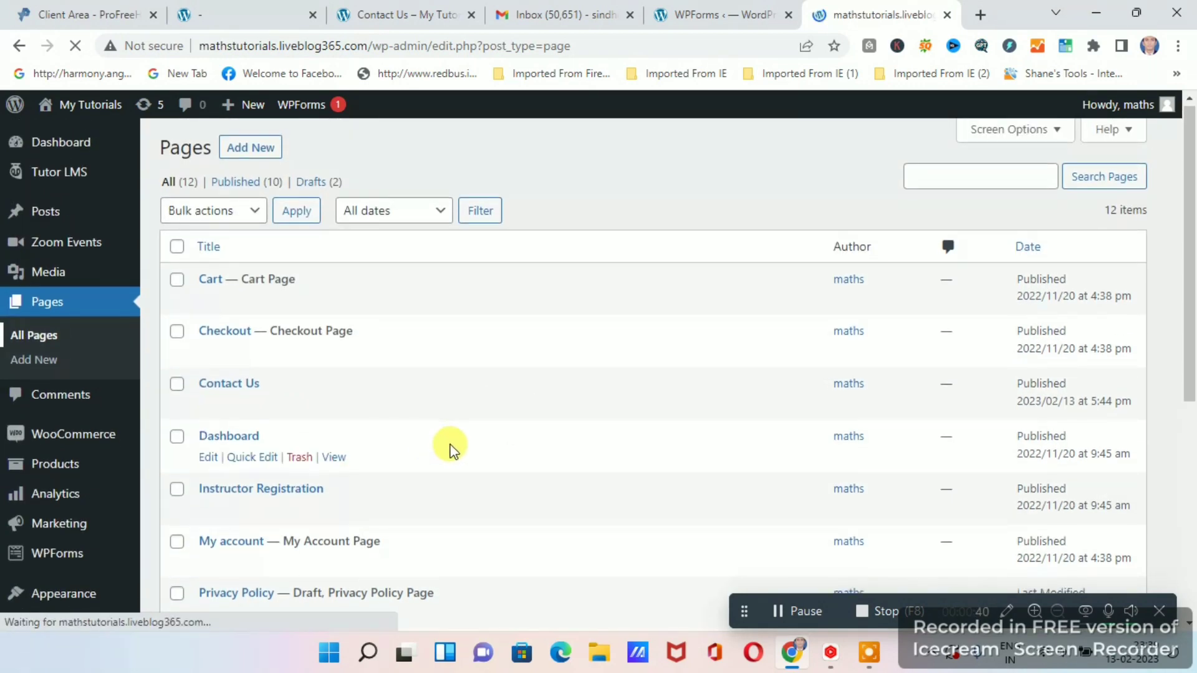
scroll(545, 462, "down", 6)
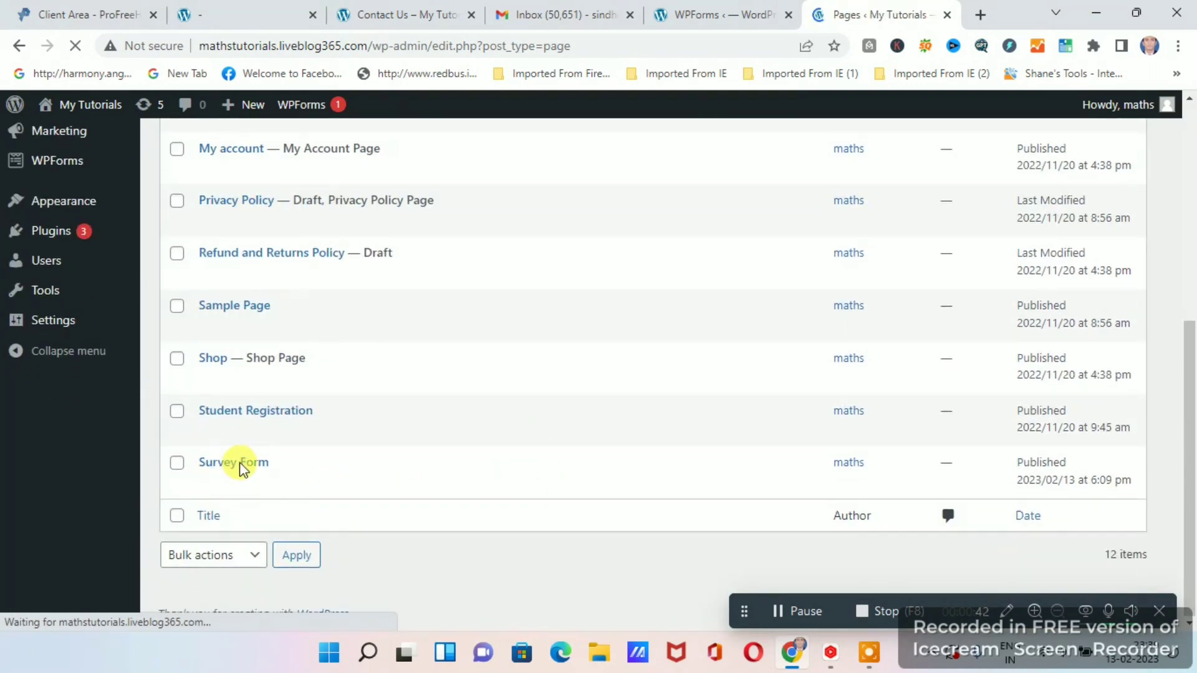
Open the site's menu settings and add the Survey Form page to Menu 1.
scroll(536, 499, "down", 6)
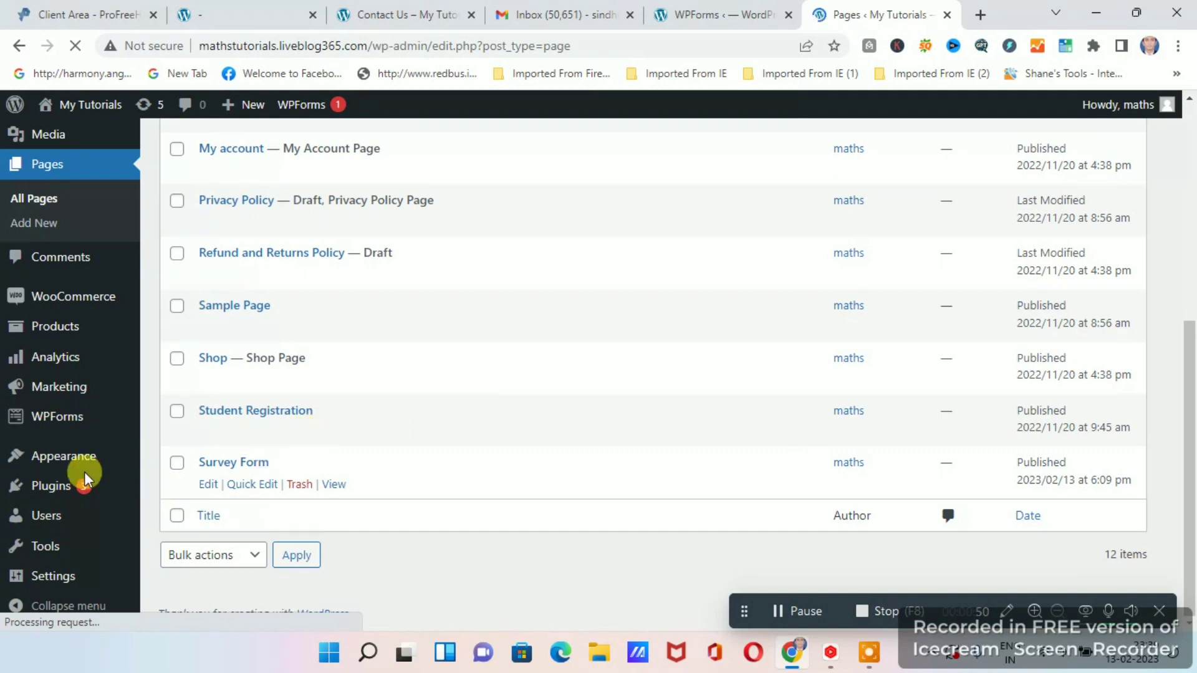
mouse_move(66, 461)
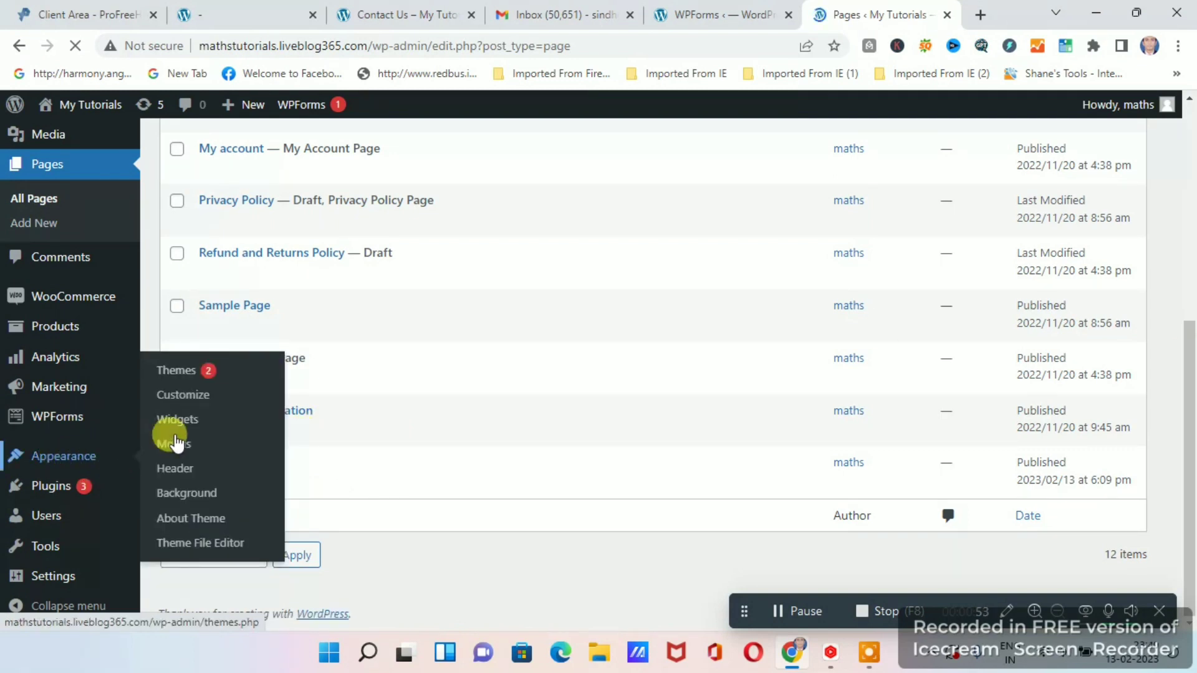
left_click(175, 446)
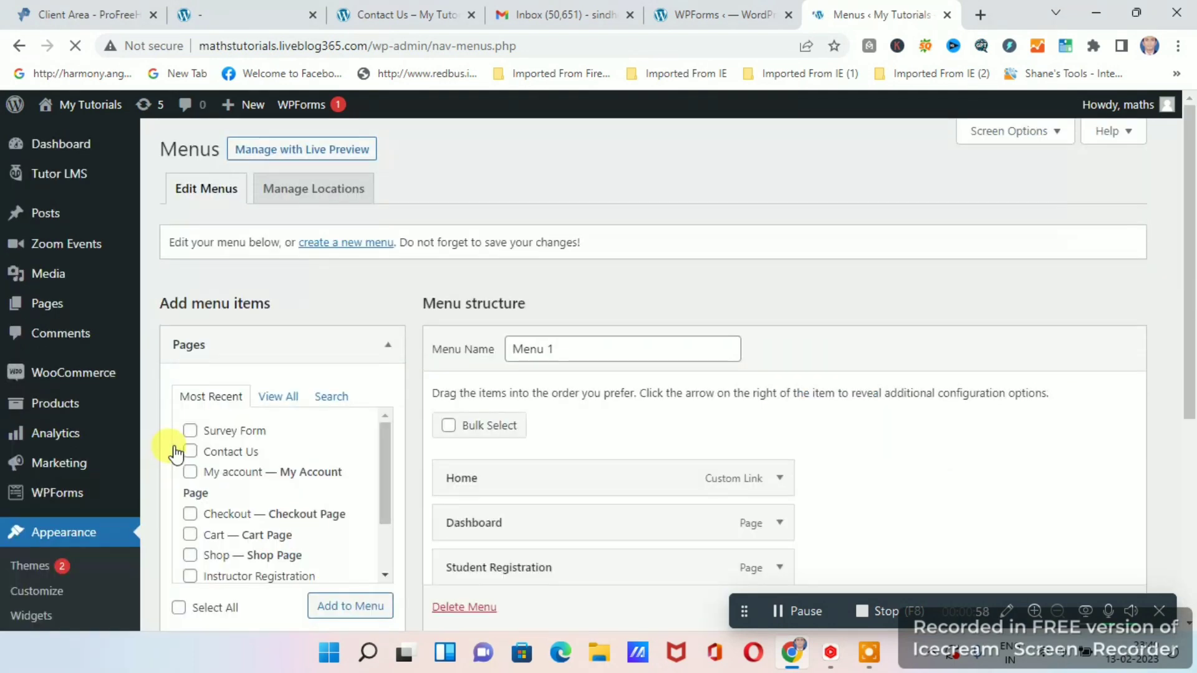
scroll(582, 449, "down", 4)
scroll(586, 453, "up", 4)
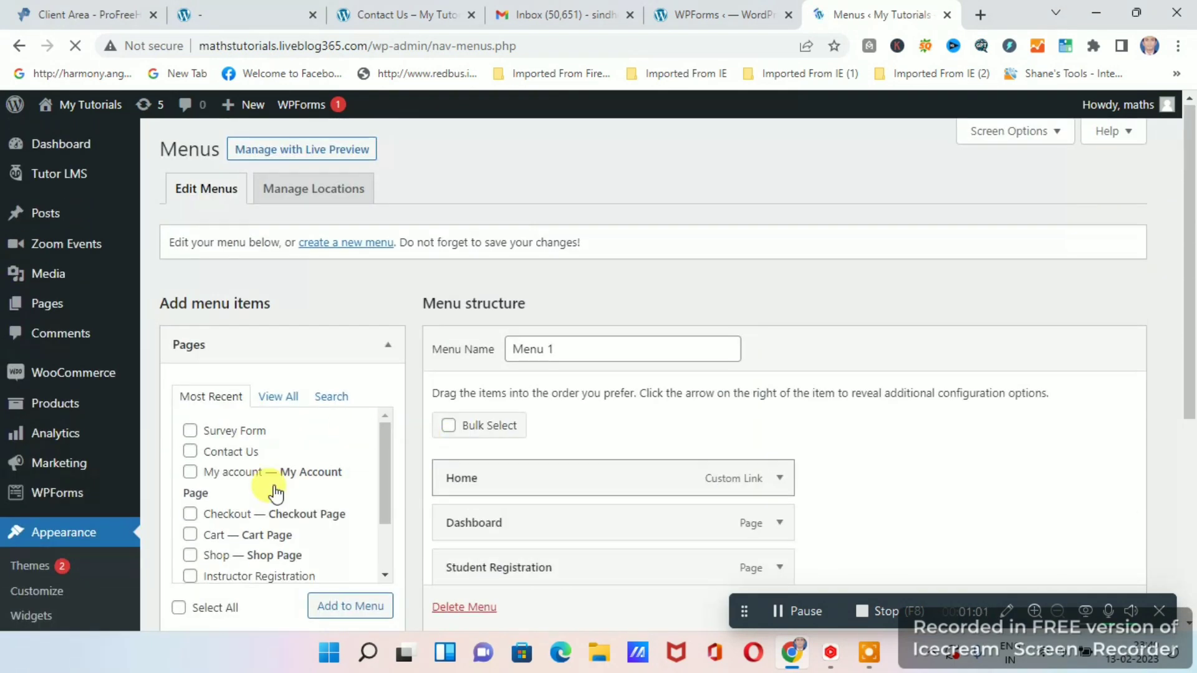
left_click(189, 431)
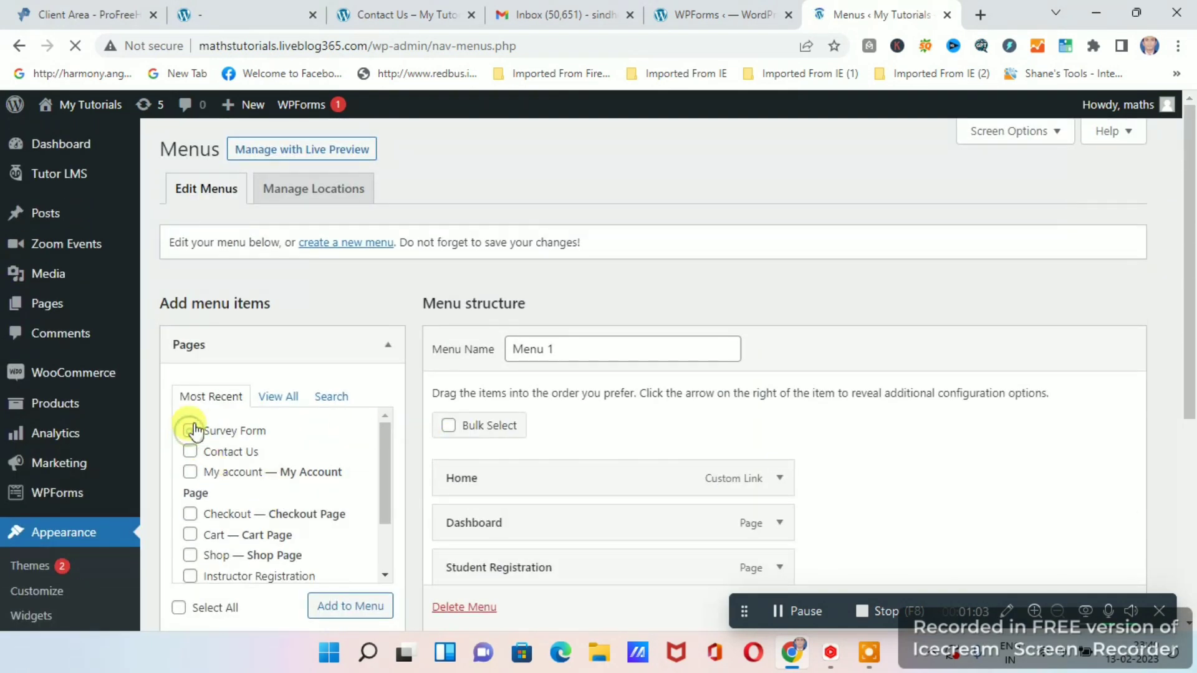
scroll(336, 468, "down", 2)
scroll(350, 517, "down", 2)
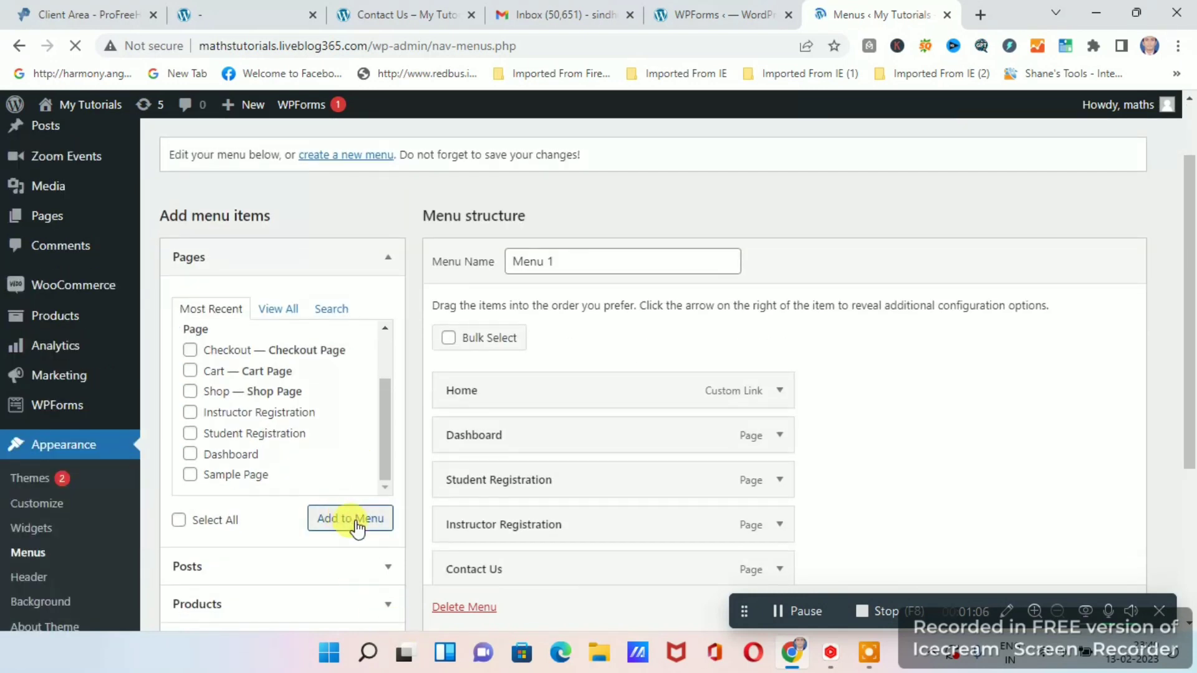
left_click(347, 518)
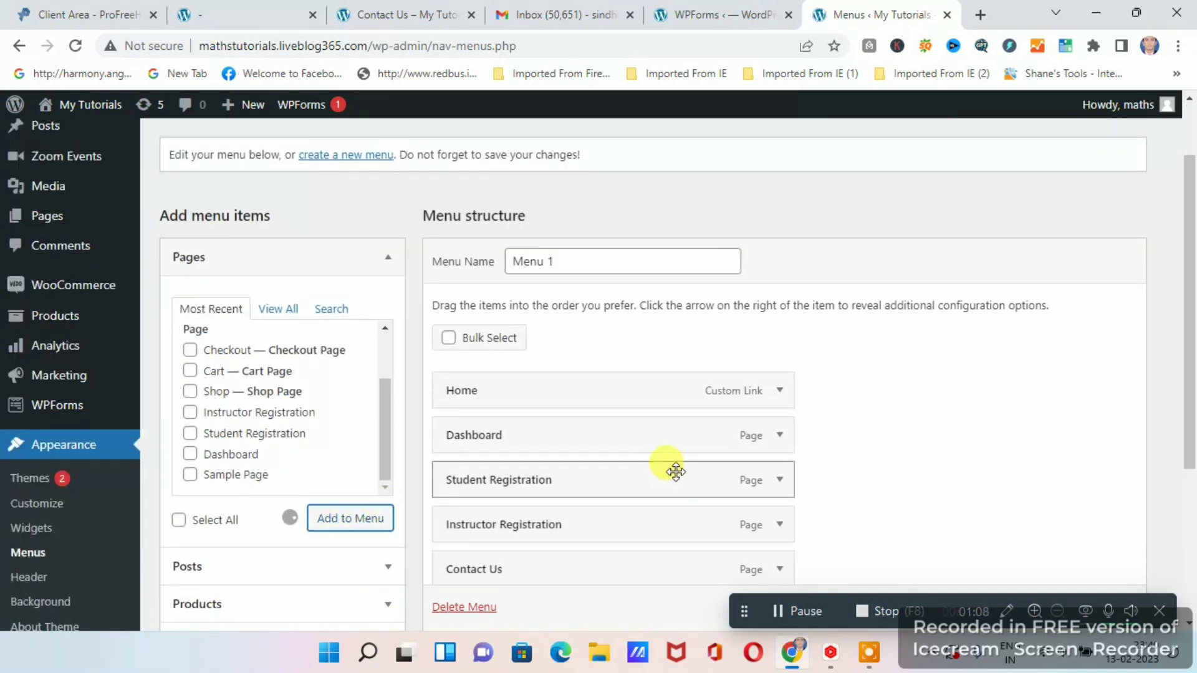
Save Menu 1 with the Survey Form item placed after Contact Us.
scroll(686, 470, "down", 4)
scroll(767, 449, "down", 2)
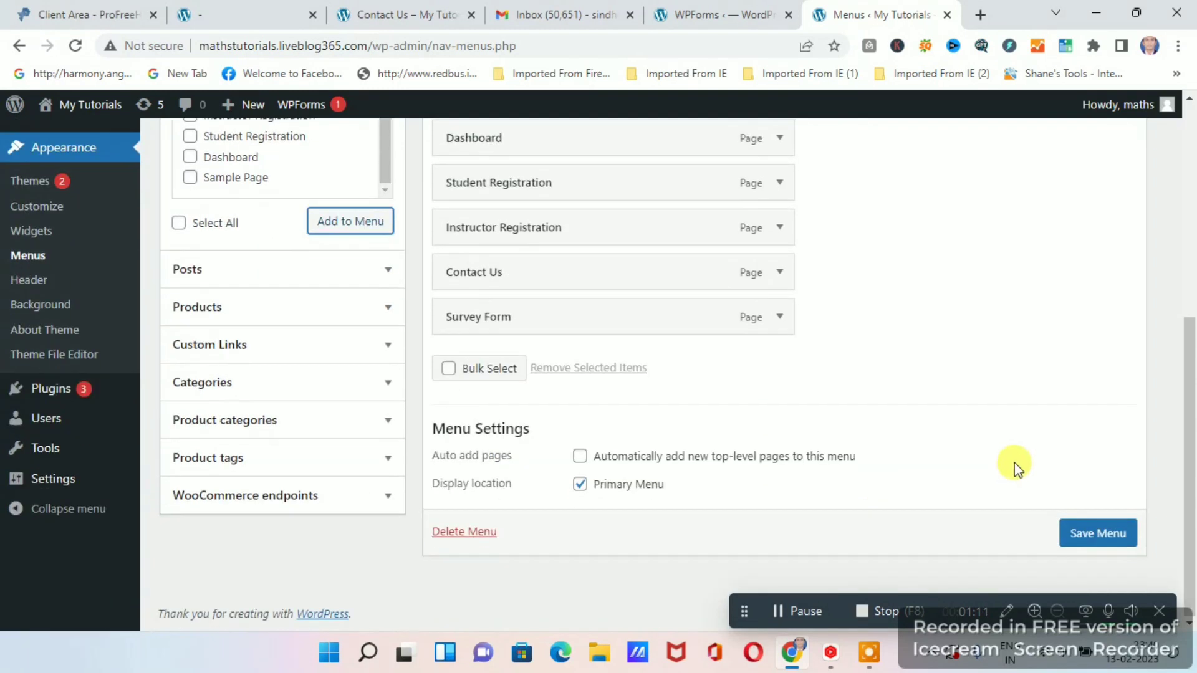
left_click(1099, 535)
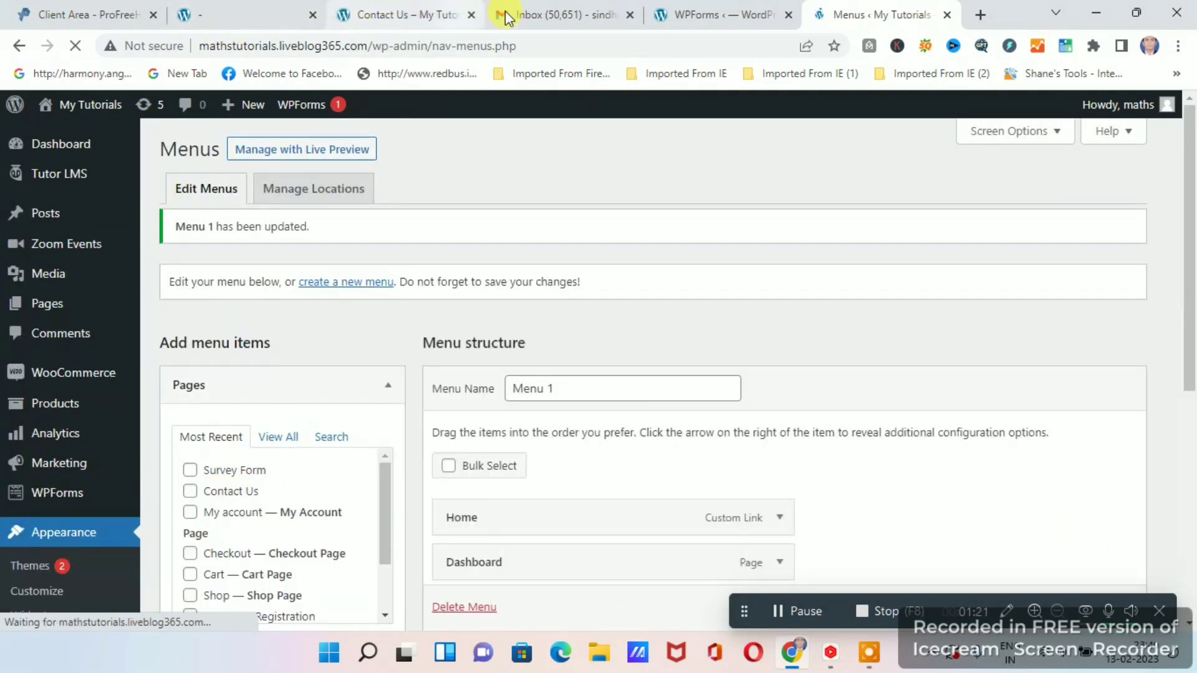
Reload the live Contact Us page and open the Survey Form page from the site navigation.
left_click(424, 14)
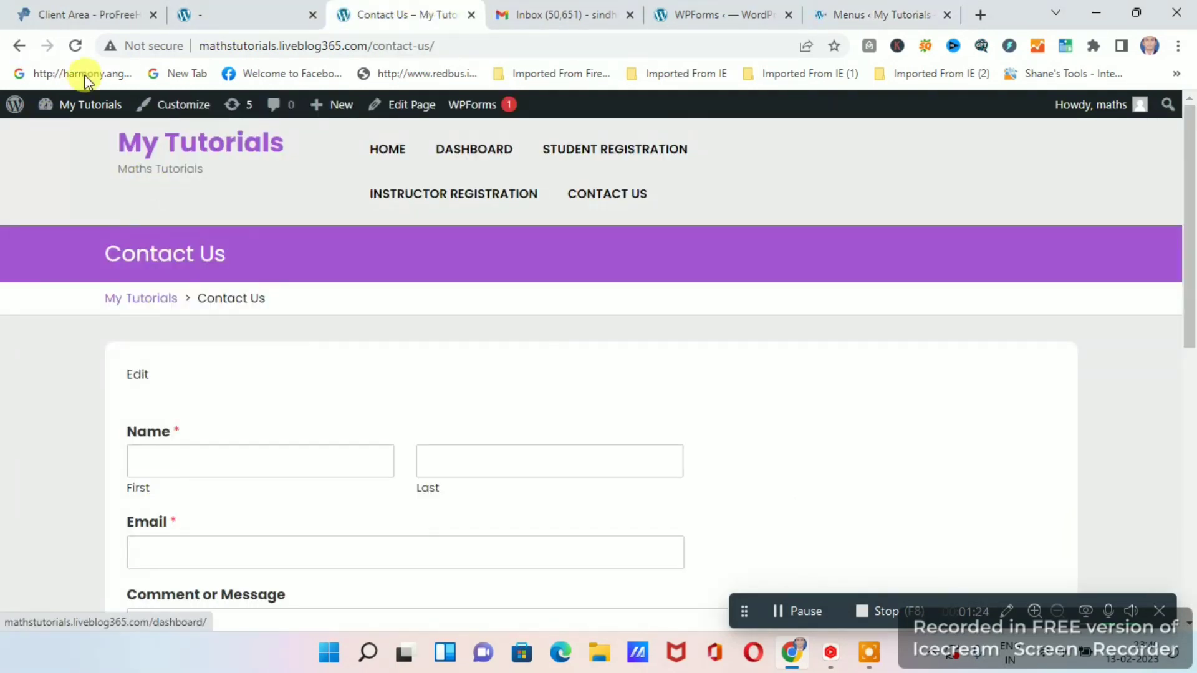
left_click(76, 46)
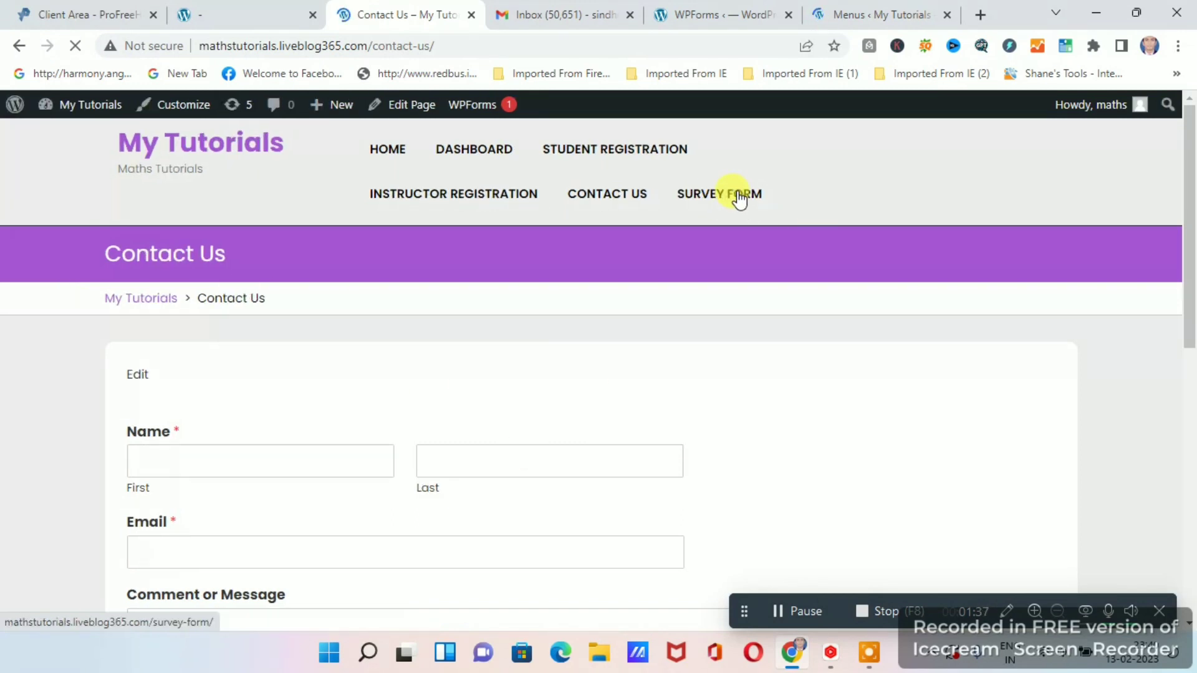
left_click(712, 194)
left_click(715, 199)
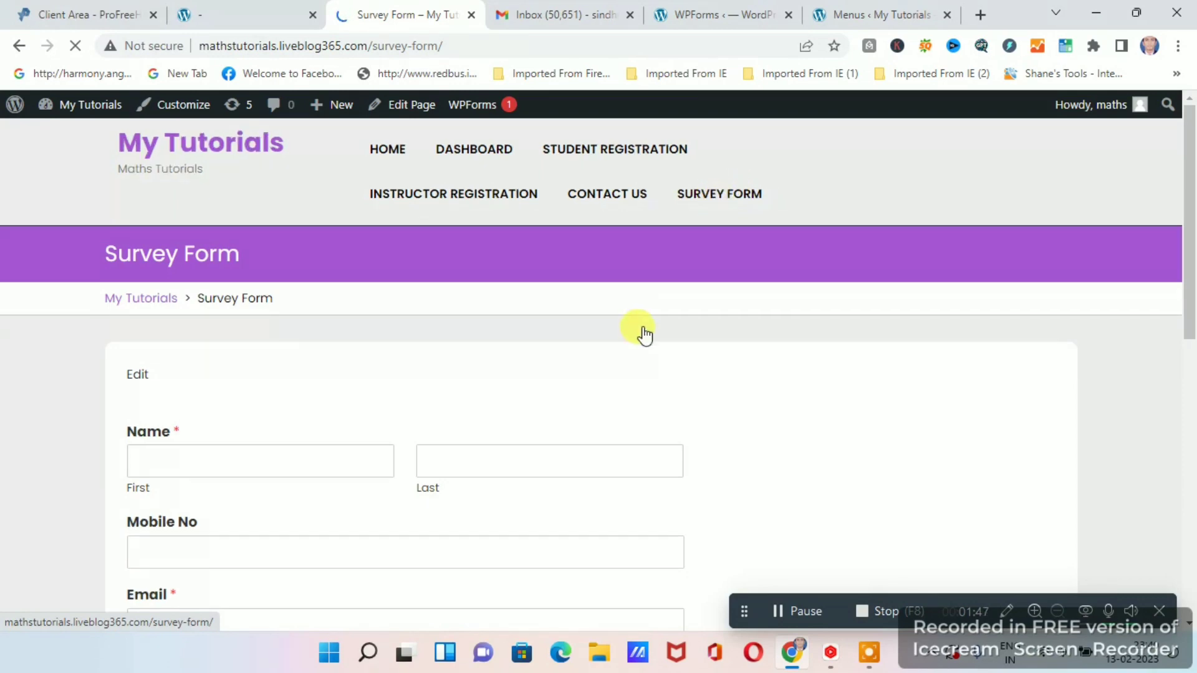
Examine the published Survey Form page, checking its fields, the Abcd choices and the Submit button.
scroll(639, 335, "down", 7)
scroll(586, 361, "up", 3)
scroll(589, 424, "up", 4)
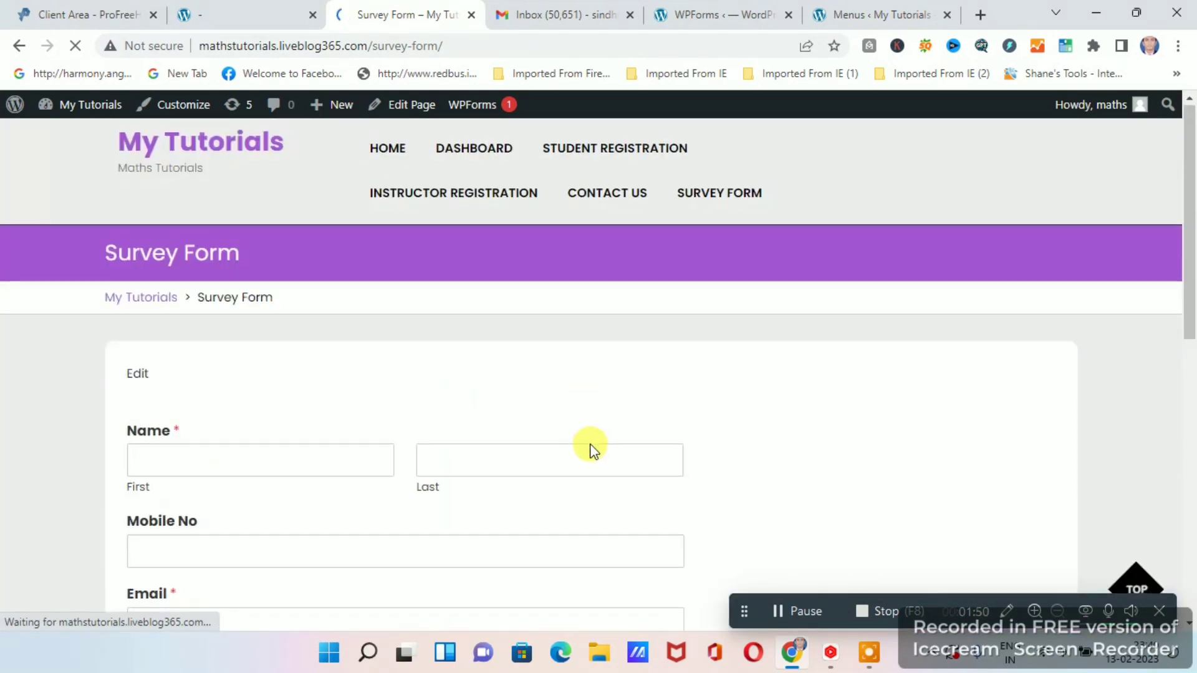
scroll(586, 430, "down", 6)
scroll(448, 441, "up", 3)
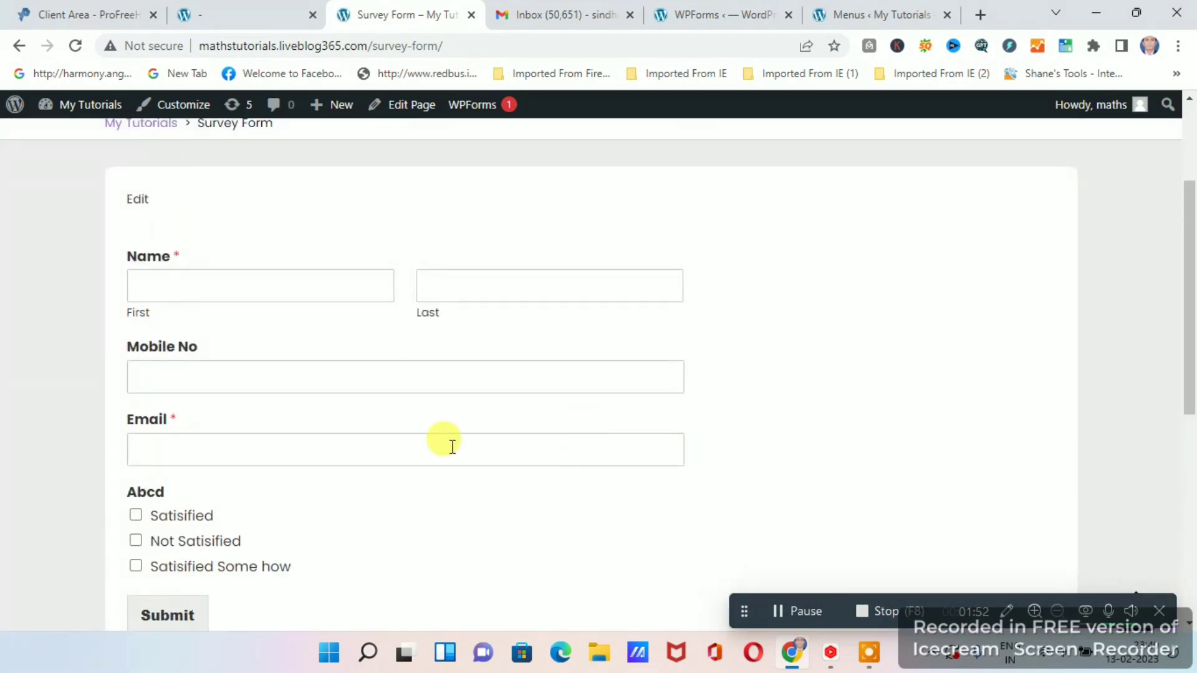
scroll(534, 433, "down", 3)
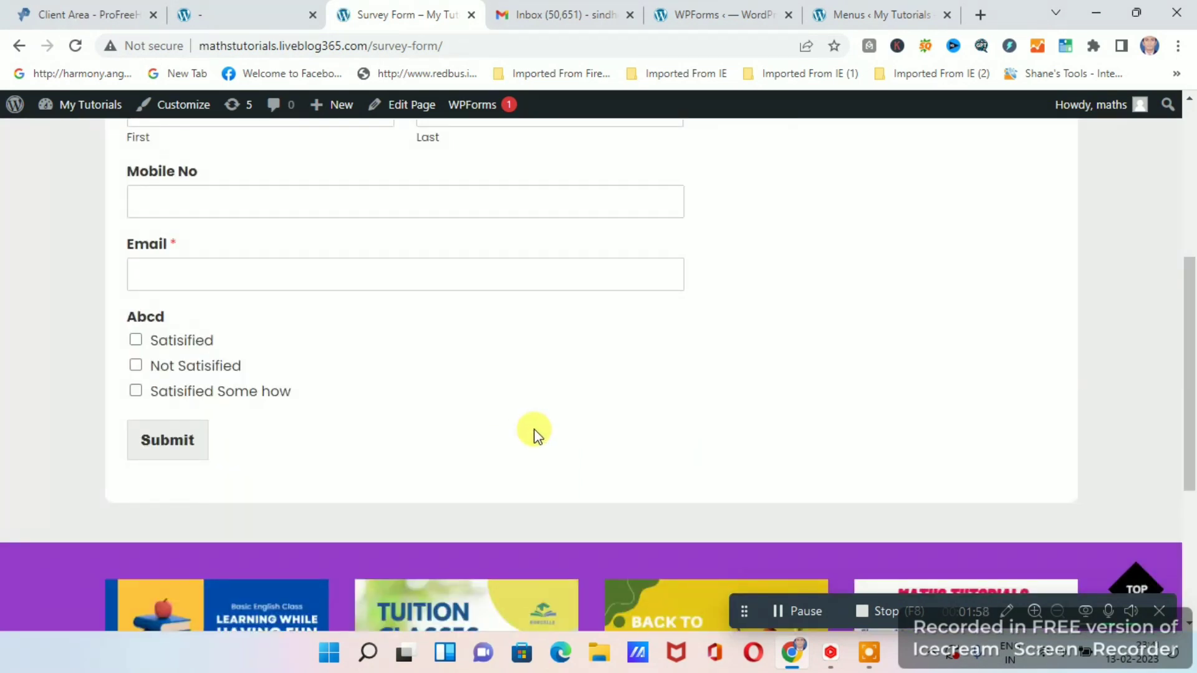
scroll(536, 434, "up", 3)
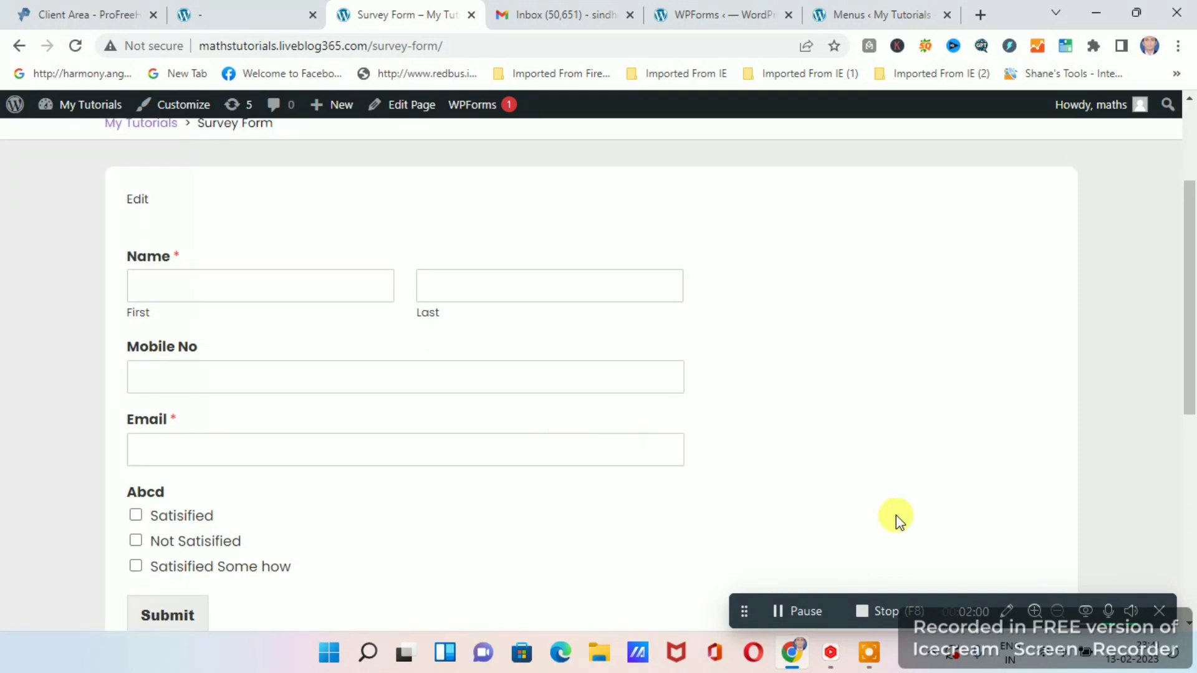
scroll(561, 380, "up", 3)
scroll(636, 378, "down", 3)
scroll(636, 378, "up", 3)
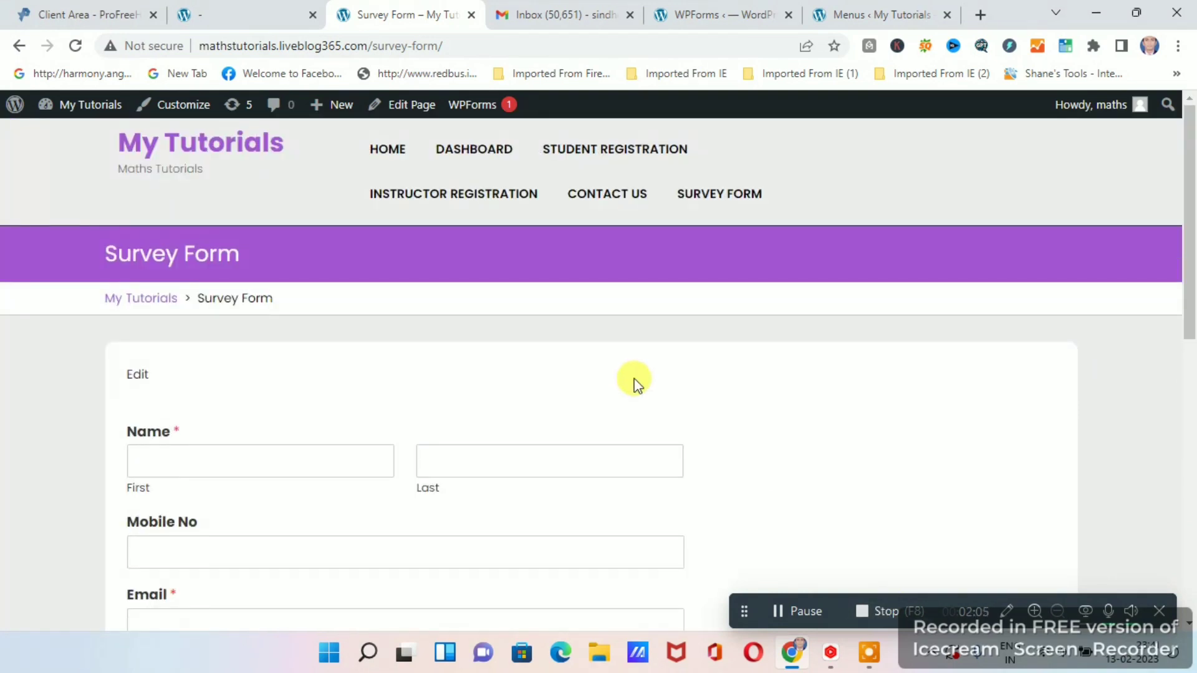
scroll(489, 339, "down", 2)
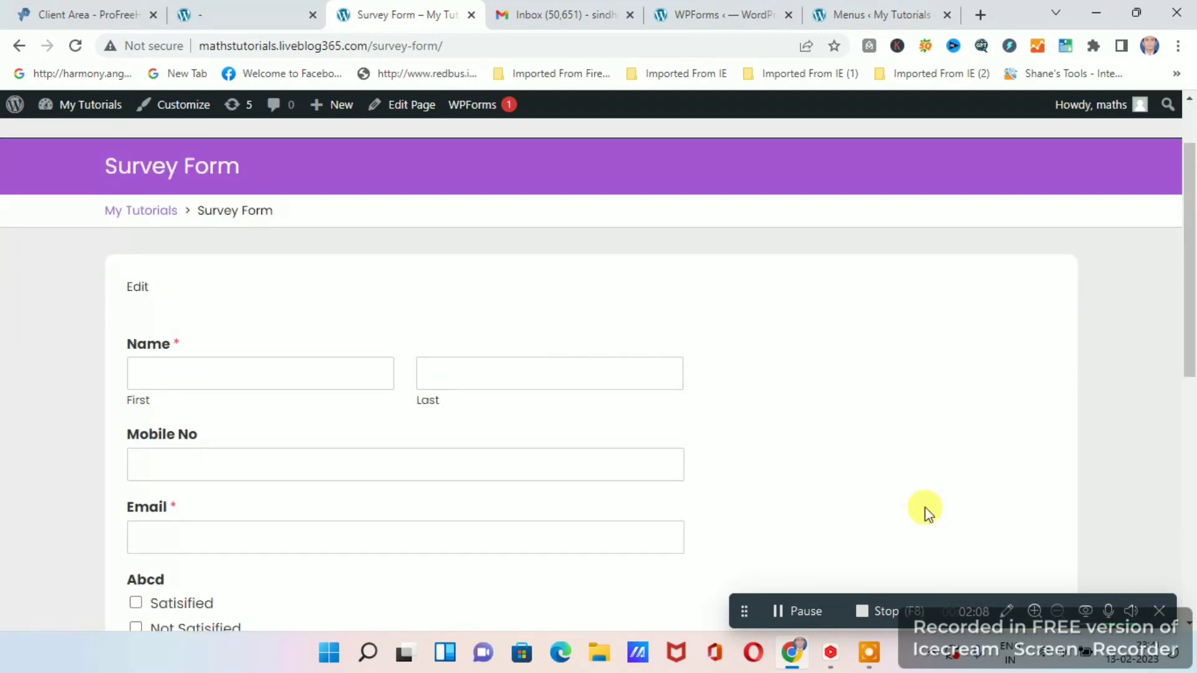